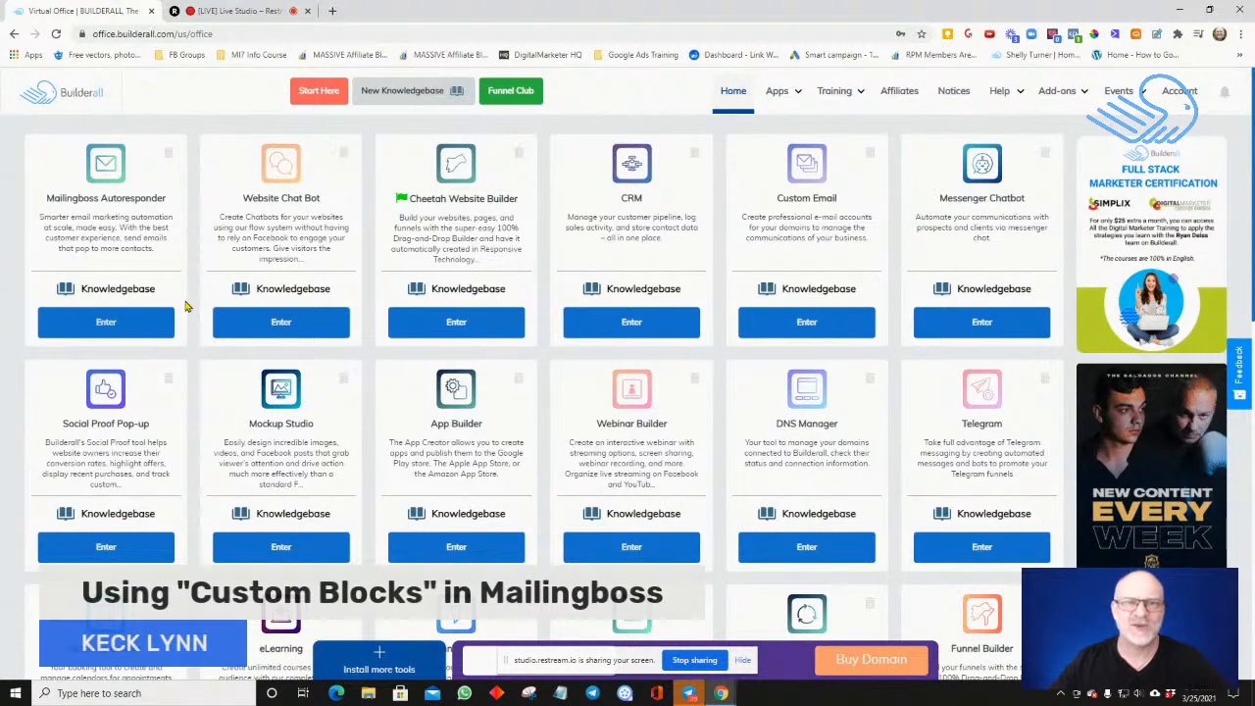
Enter the Mailingboss Autoresponder tool and open the Custom Blocks page for campaigns
scroll(187, 307, down, 1)
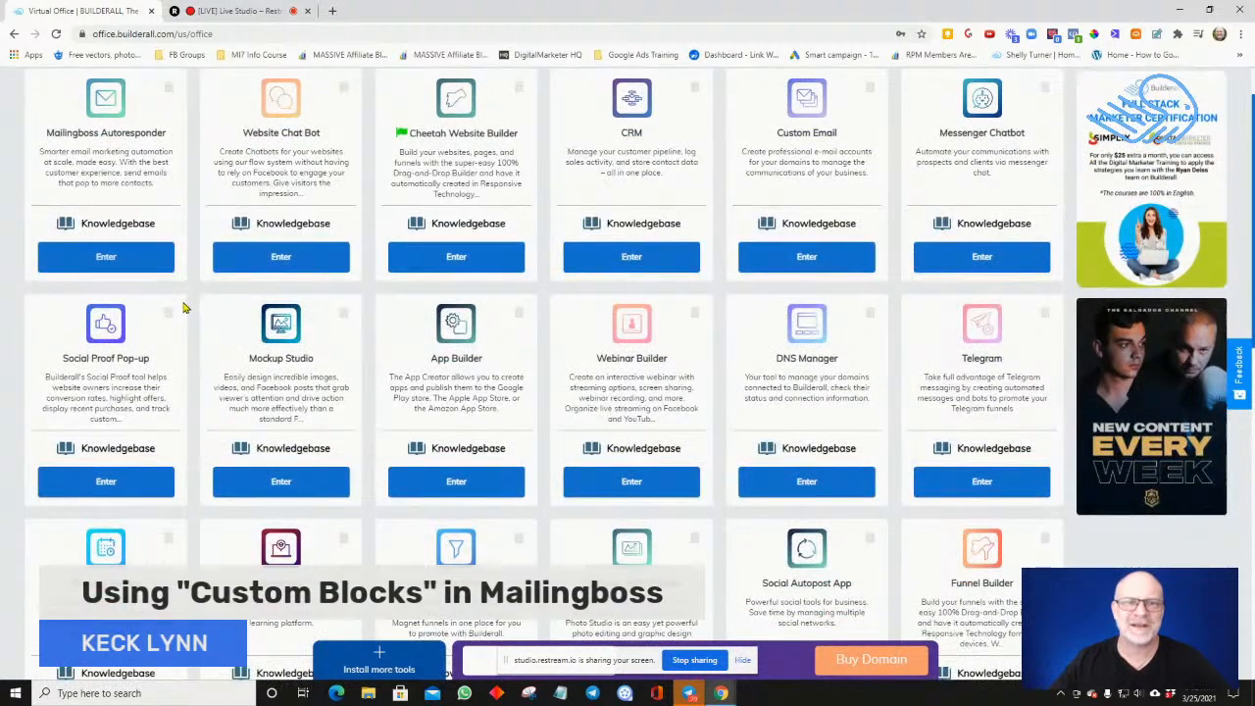
click(152, 260)
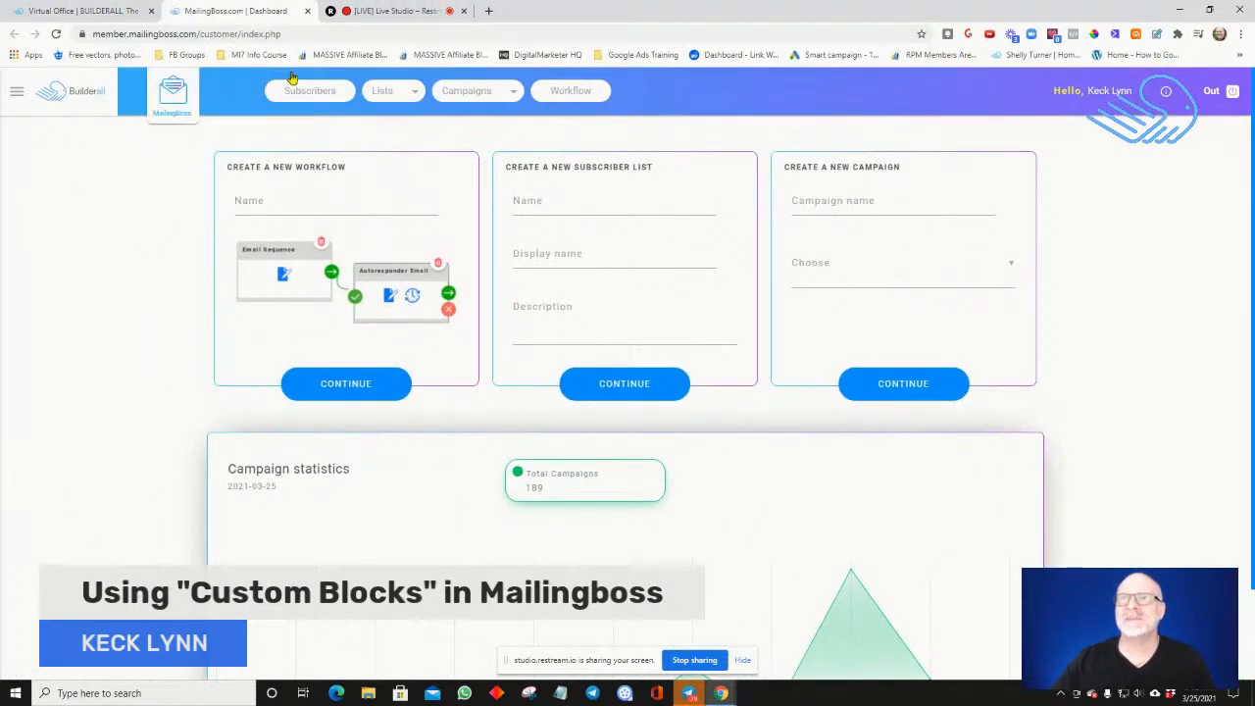
click(476, 98)
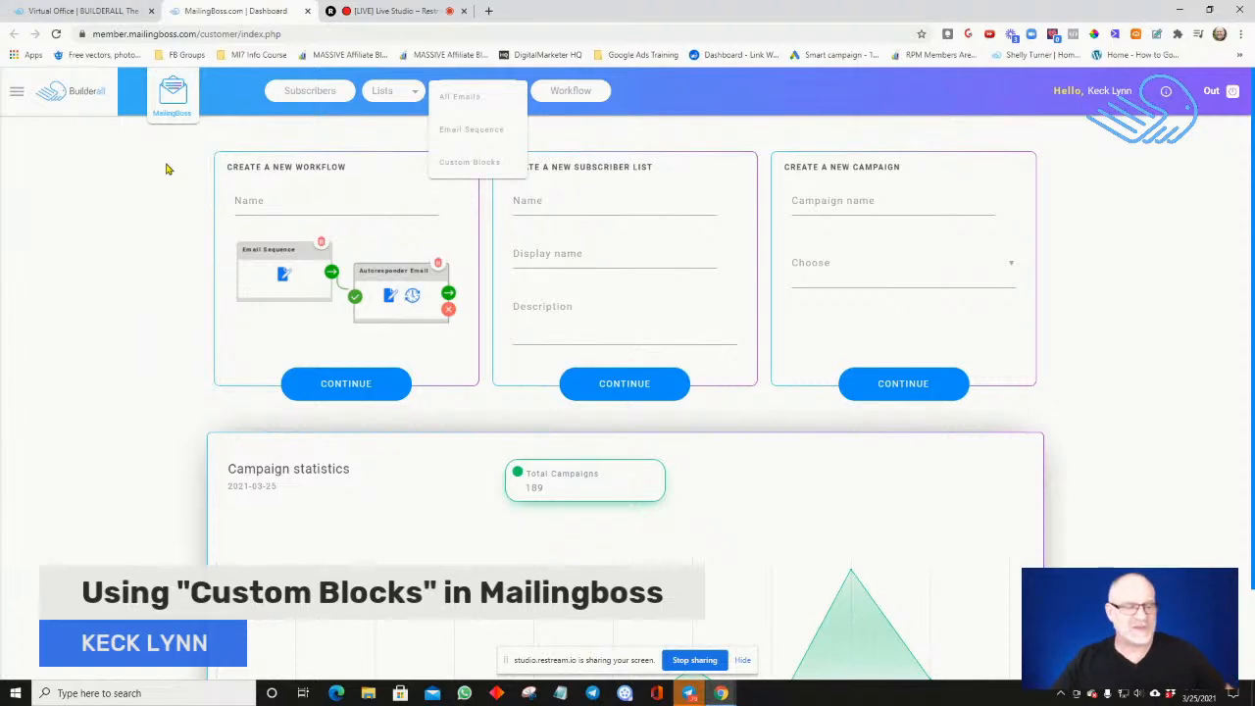
scroll(168, 165, down, 1)
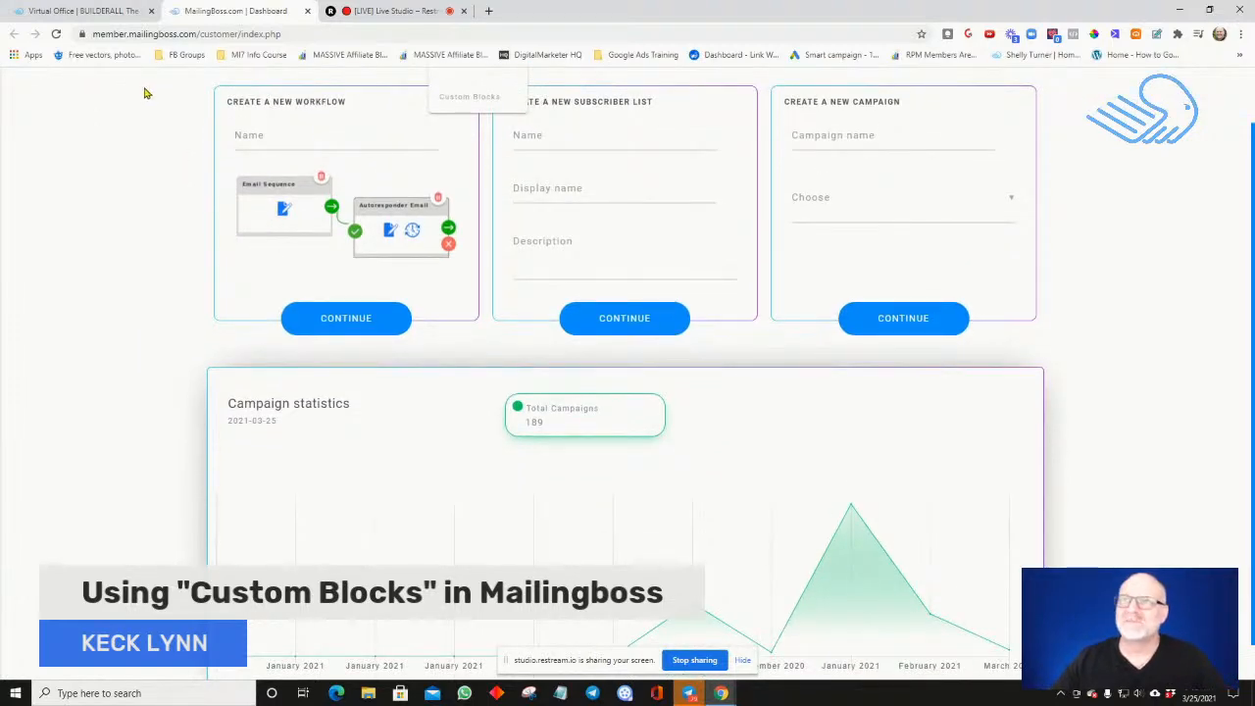
scroll(149, 94, up, 1)
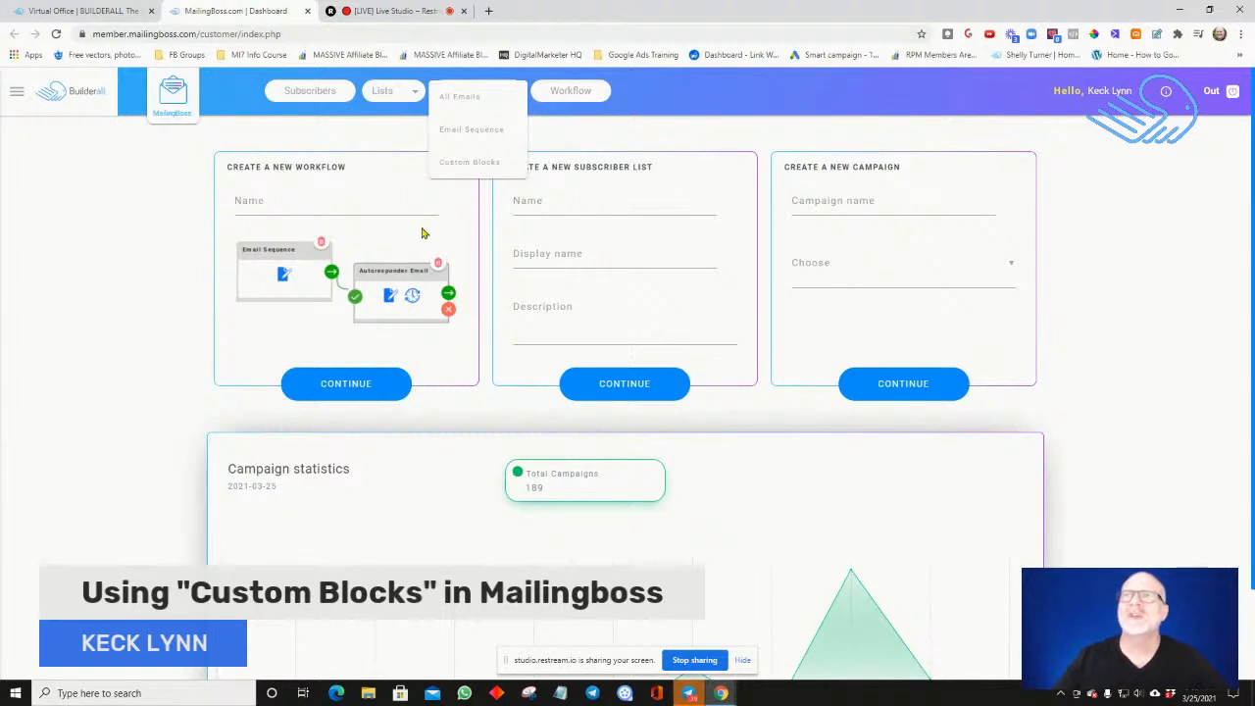
click(459, 172)
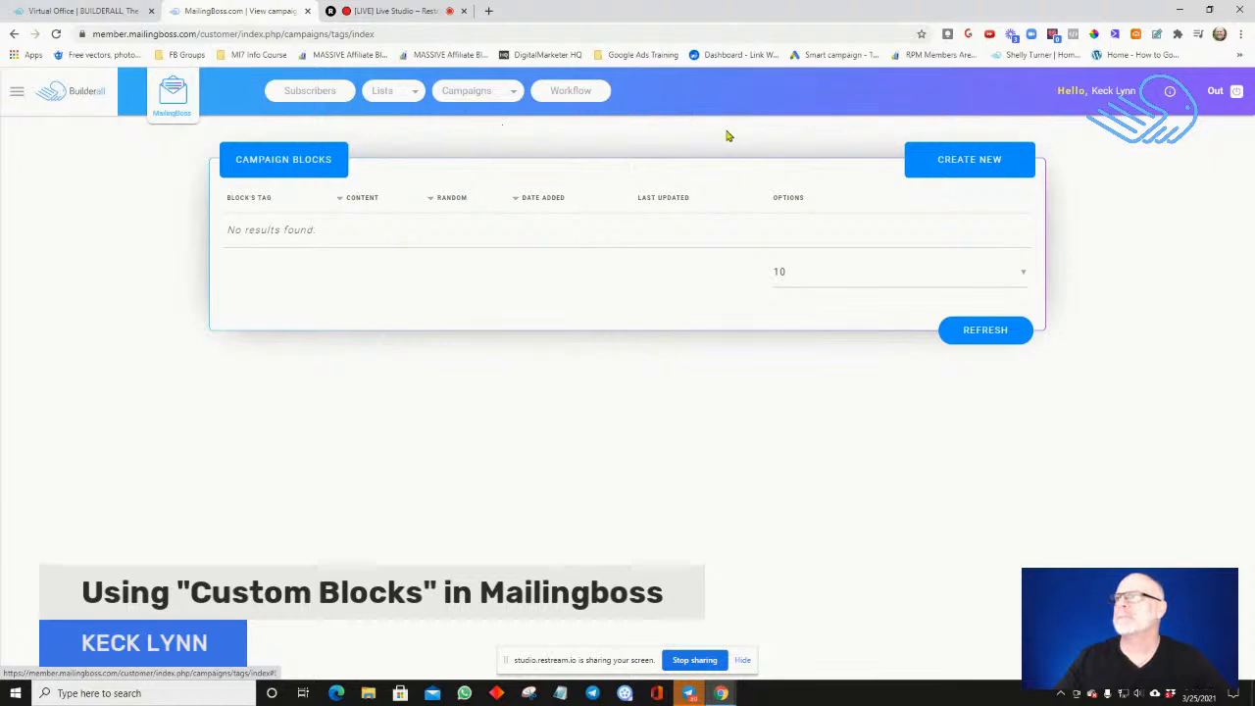
Start a new campaign block and set its tag to CUSTOMBLOCK
click(951, 162)
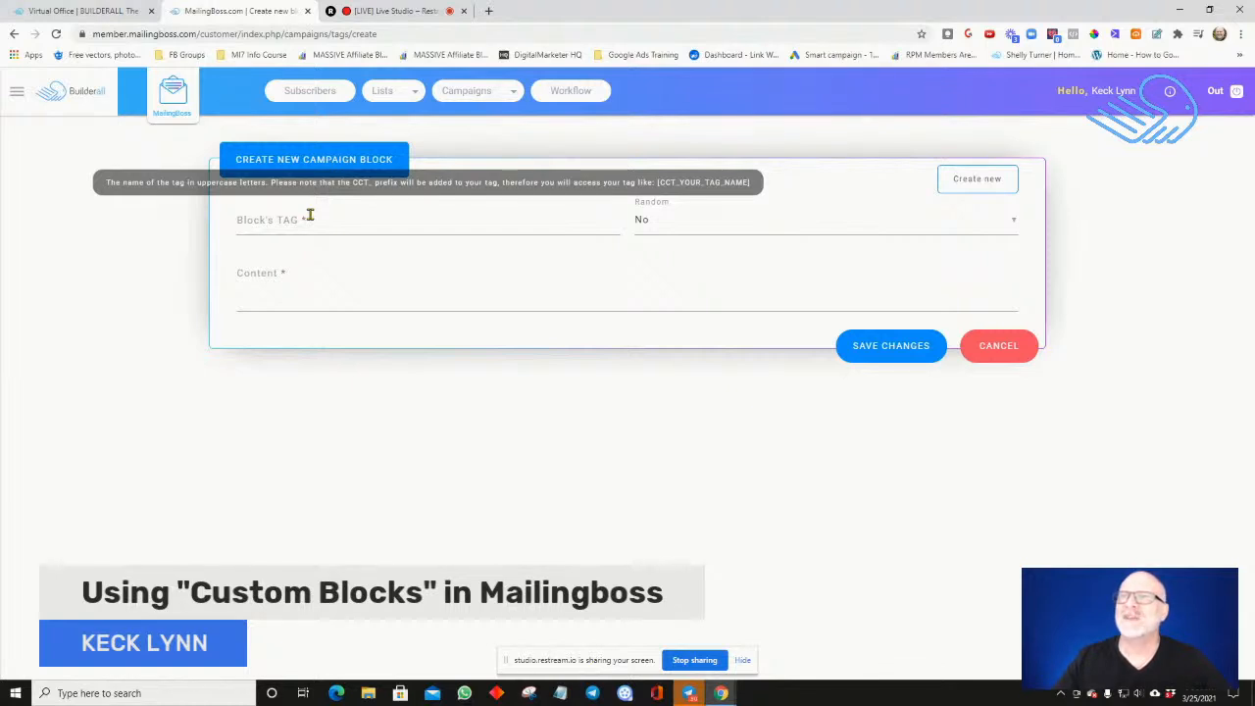
click(417, 223)
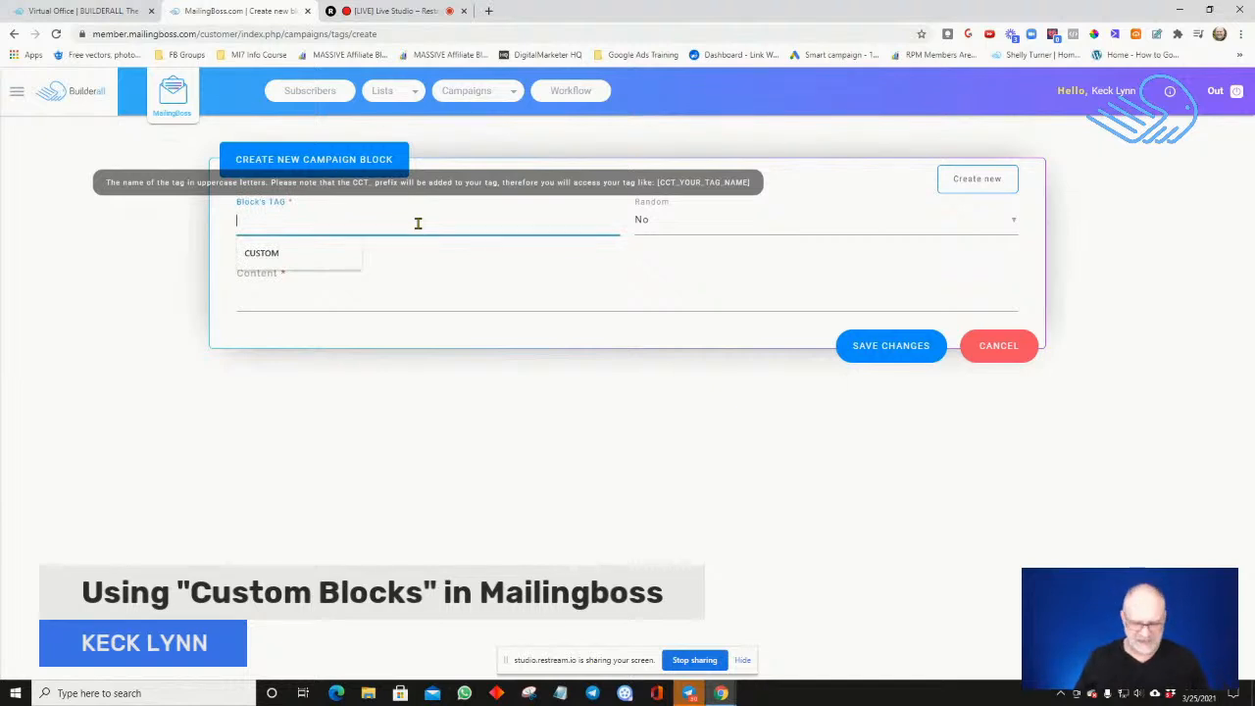
click(348, 254)
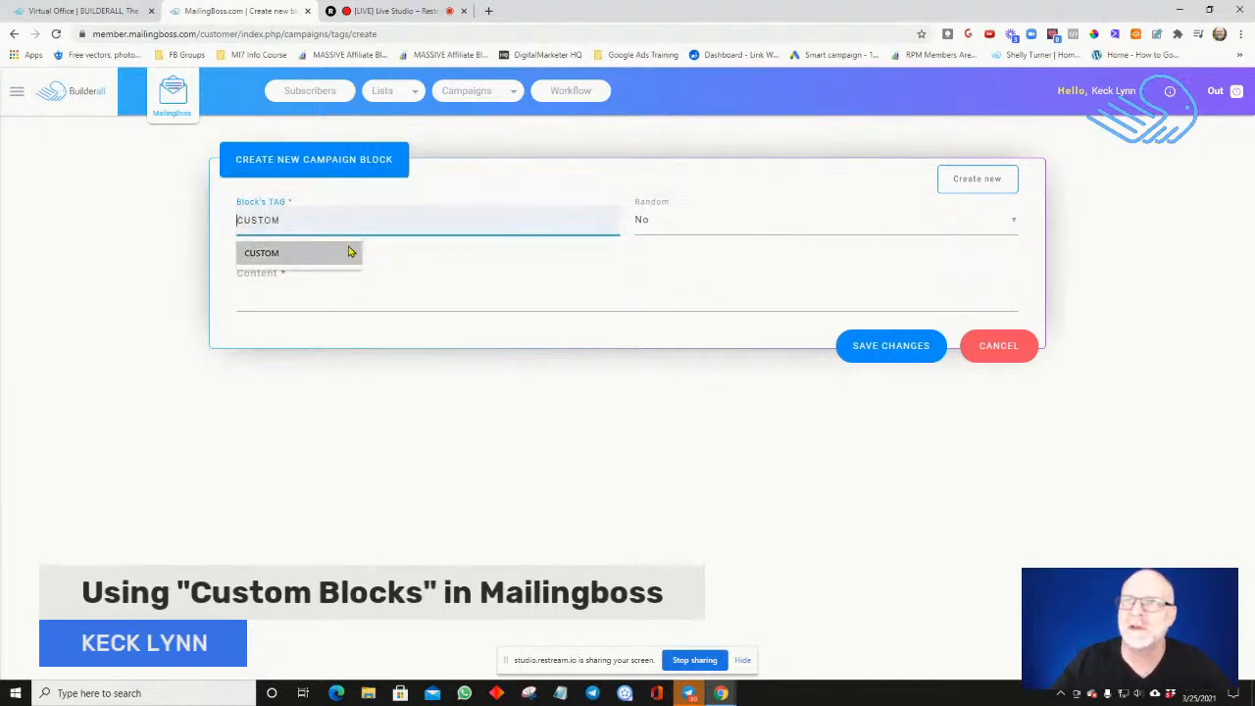
click(340, 259)
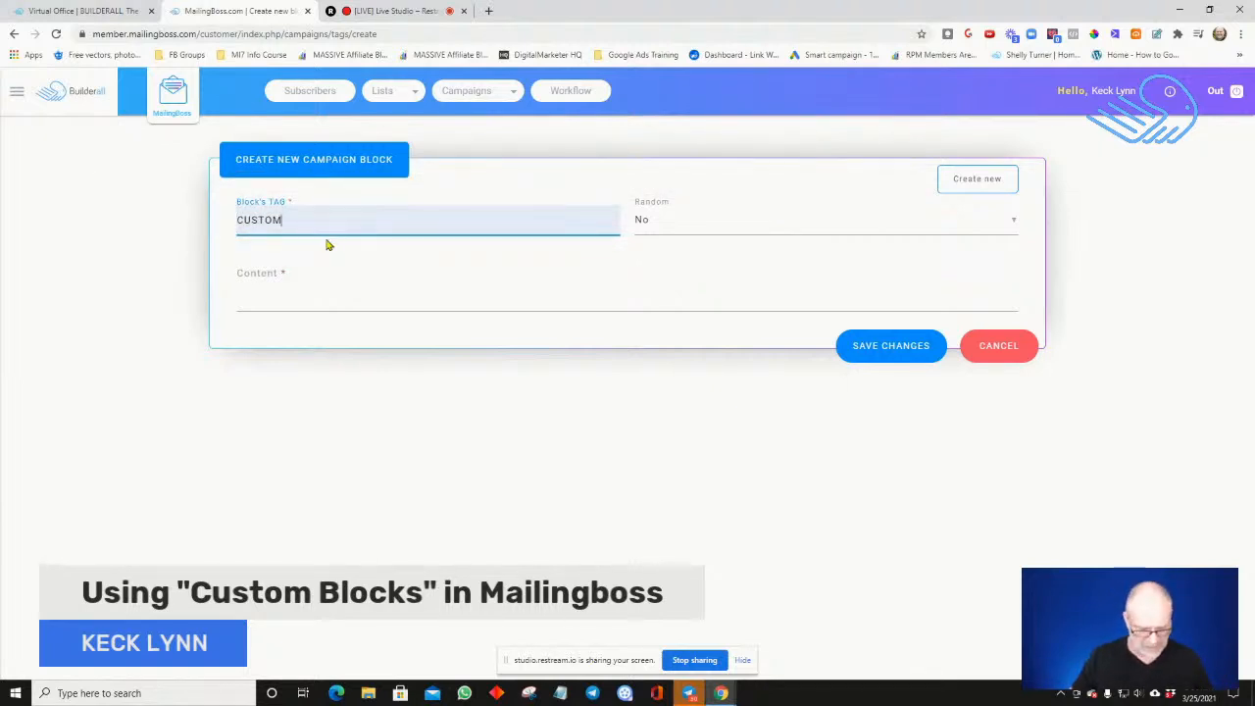
text(Block)
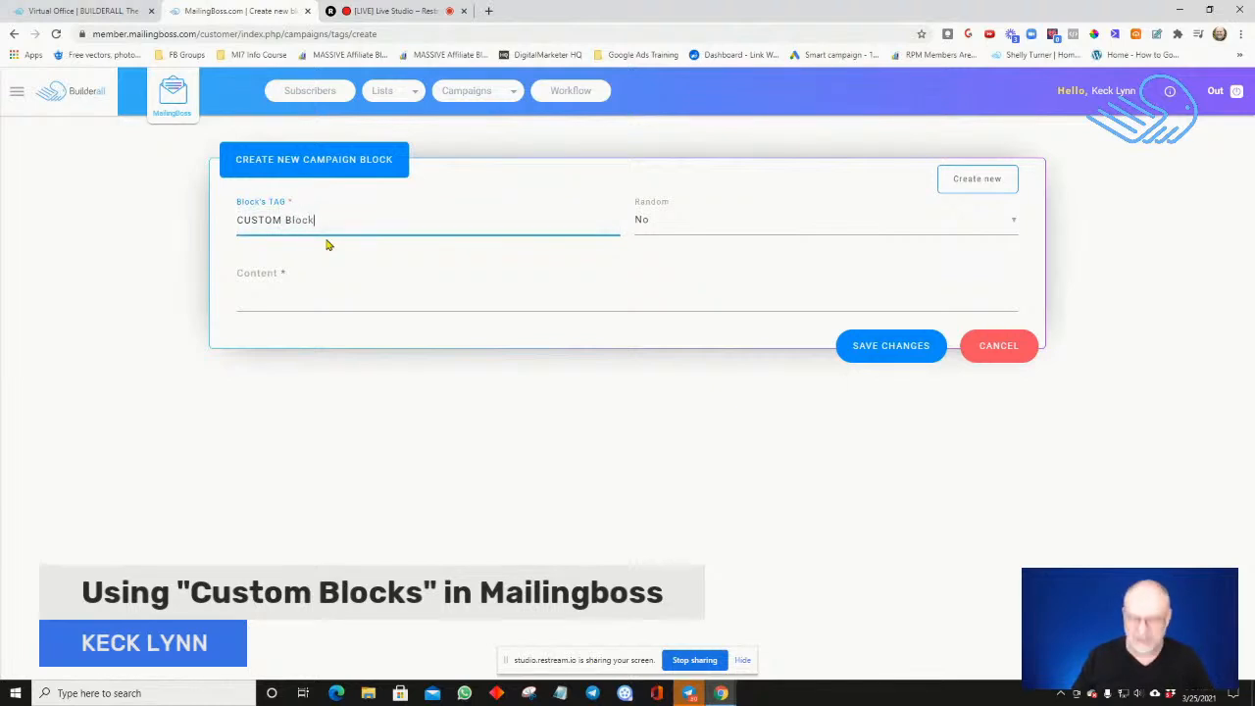
key(BackSpace)
key(BackSpace)
key(BackSpace)
key(BackSpace)
key(BackSpace)
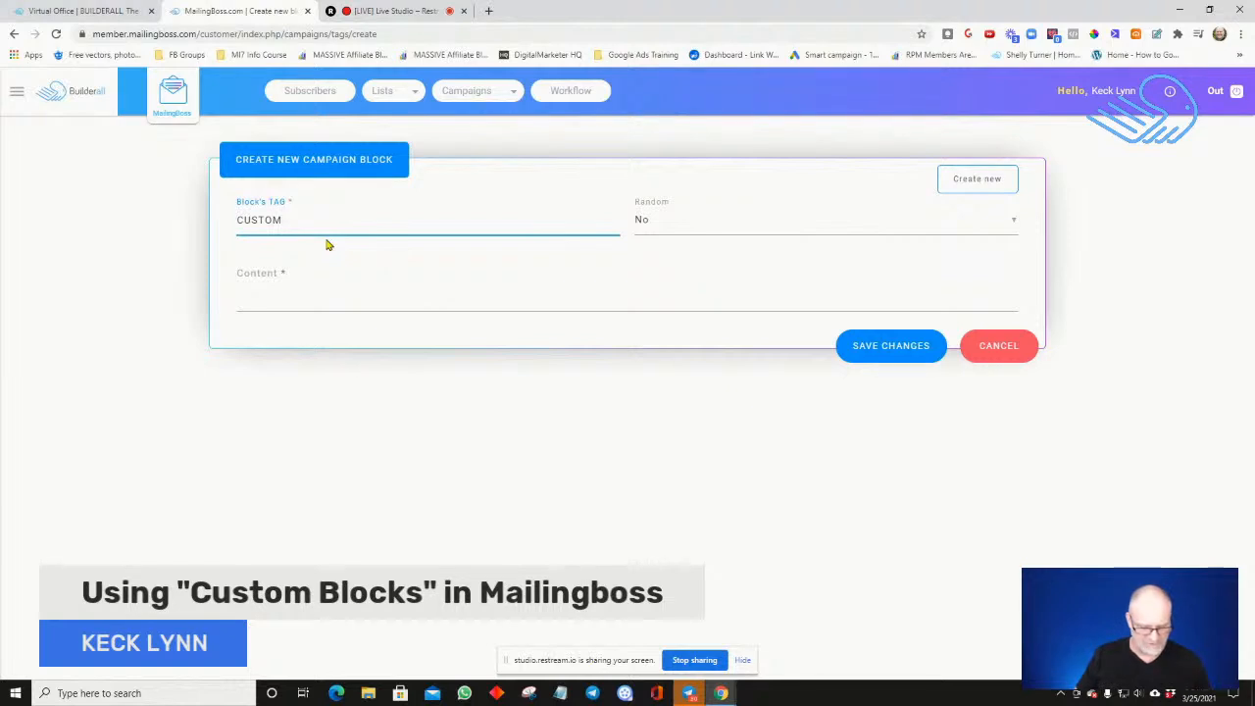
text(BLOCK)
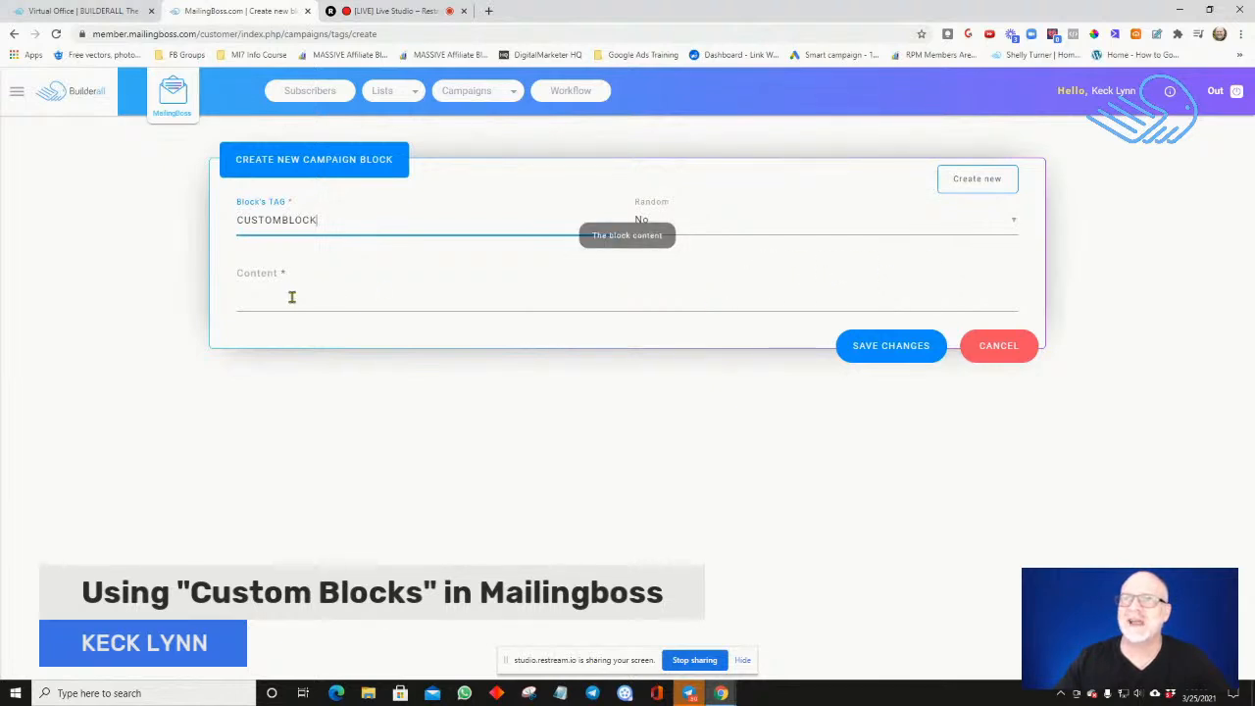
Enter "Please white list my email address so my emails end up in your inbox." as the block's content and save the block
click(259, 298)
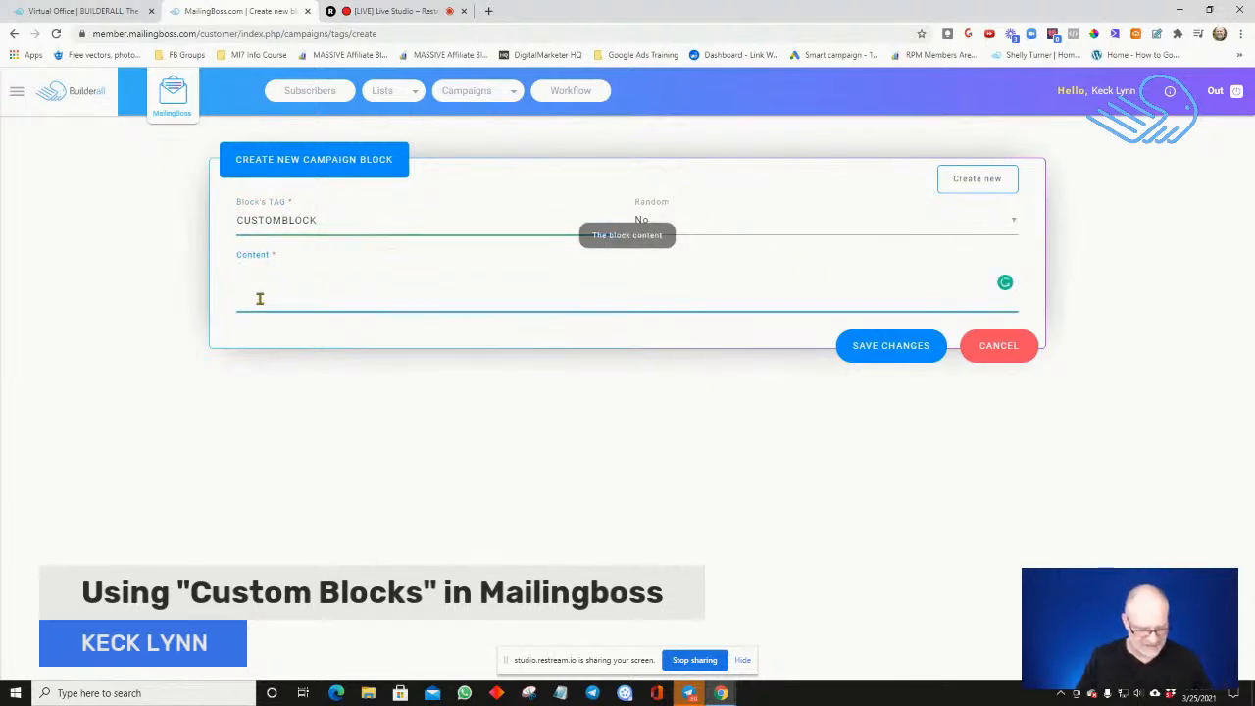
text(pLEAS)
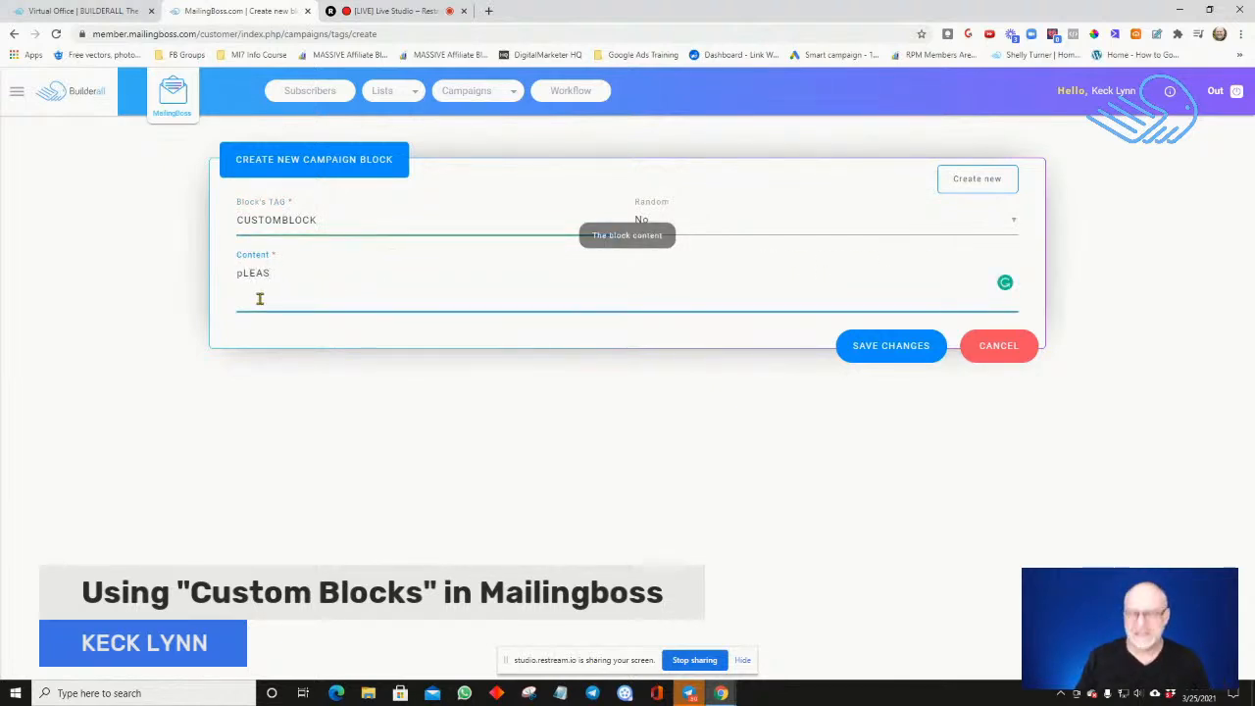
key(BackSpace)
key(BackSpace)
key(BackSpace)
key(BackSpace)
key(BackSpace)
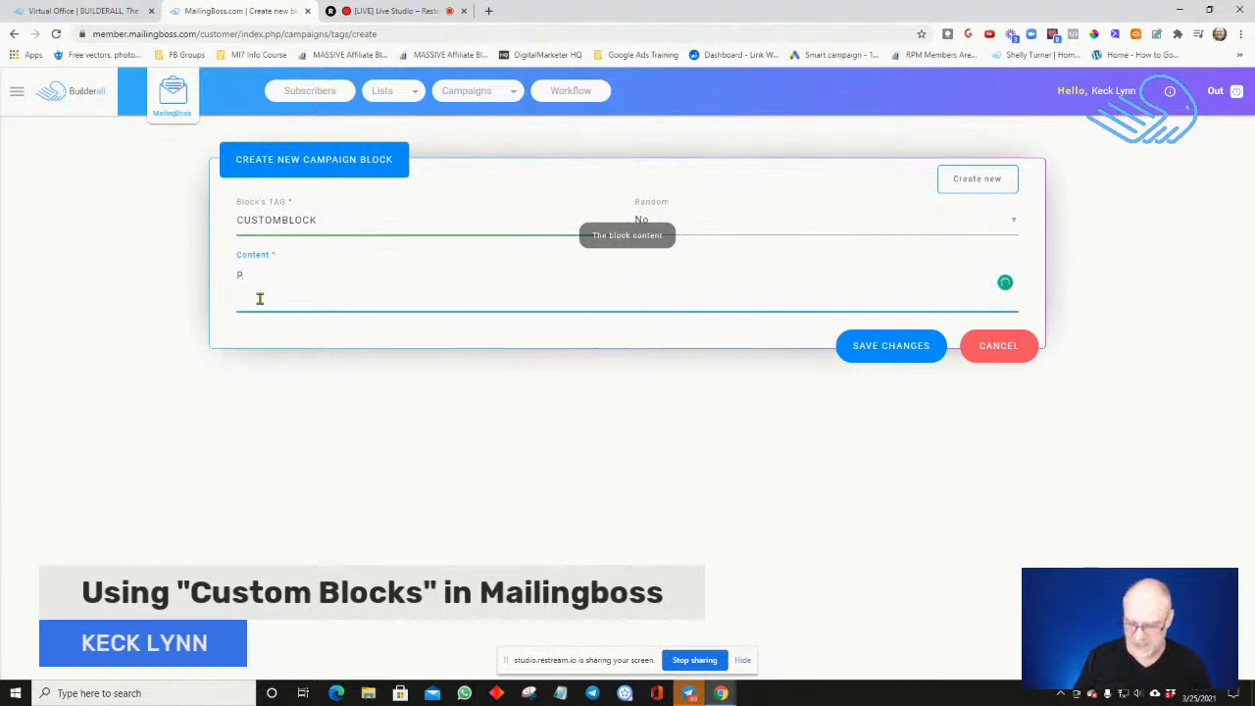
text(Pleas)
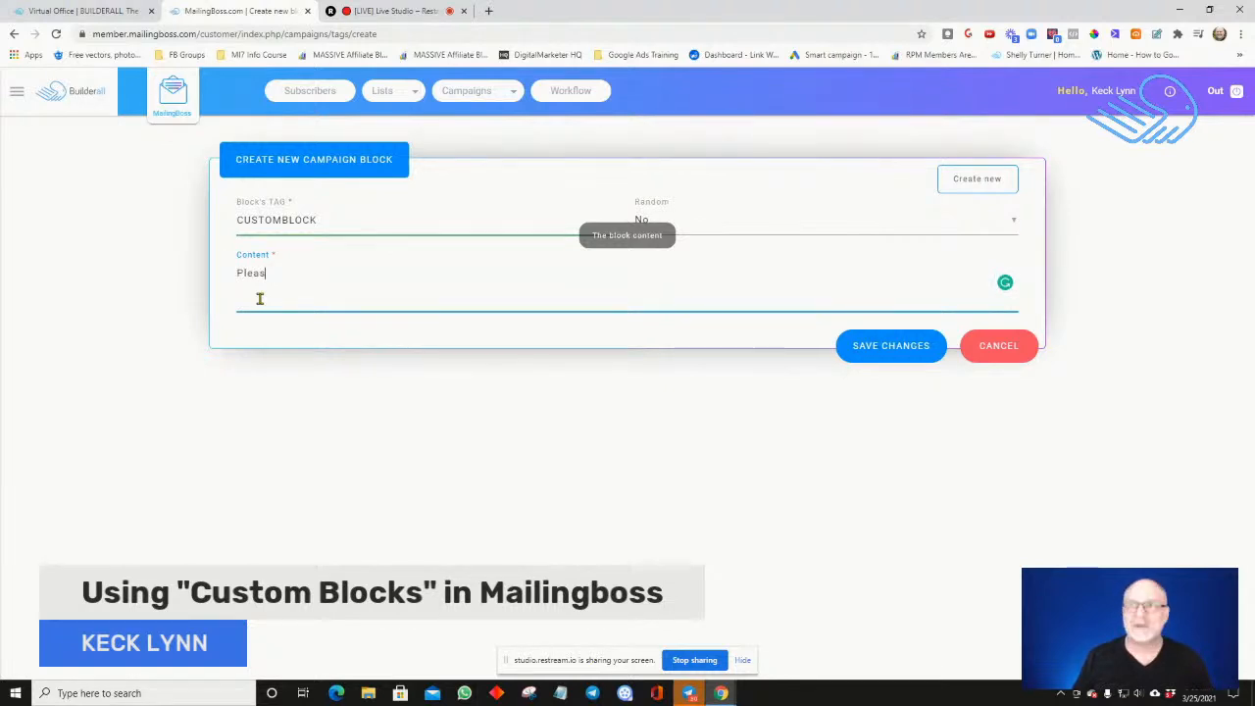
text(e white list my email)
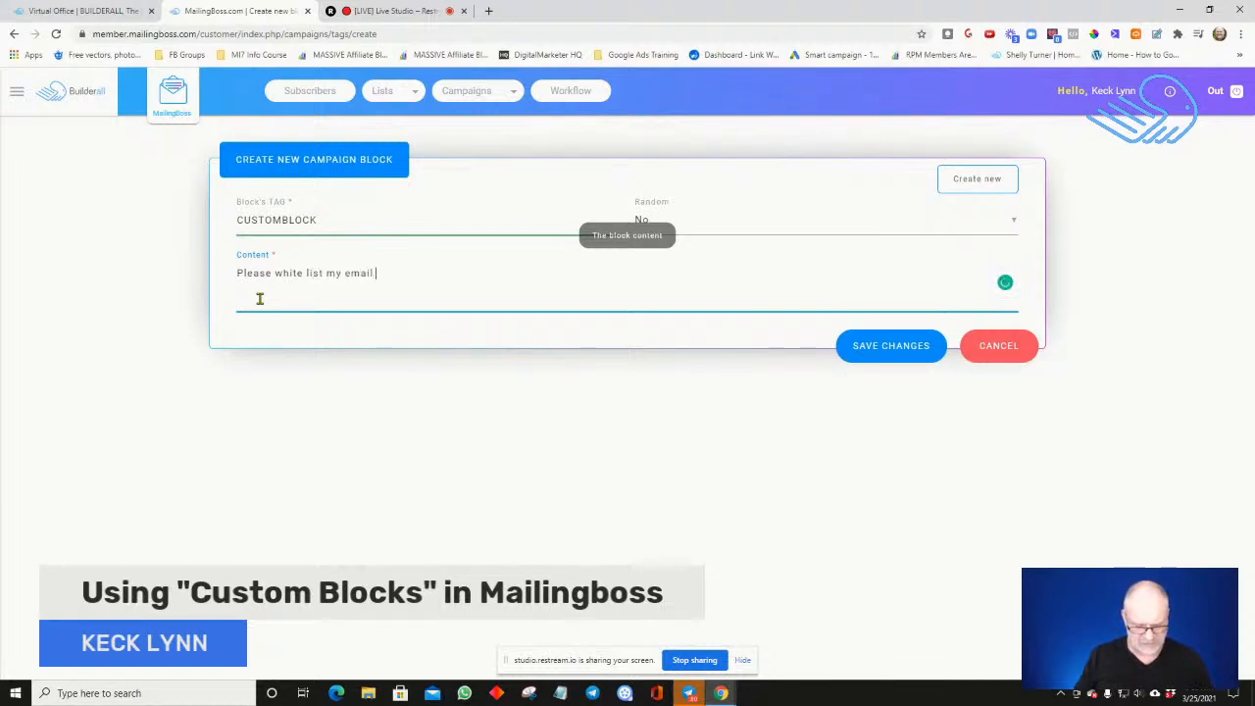
text(address)
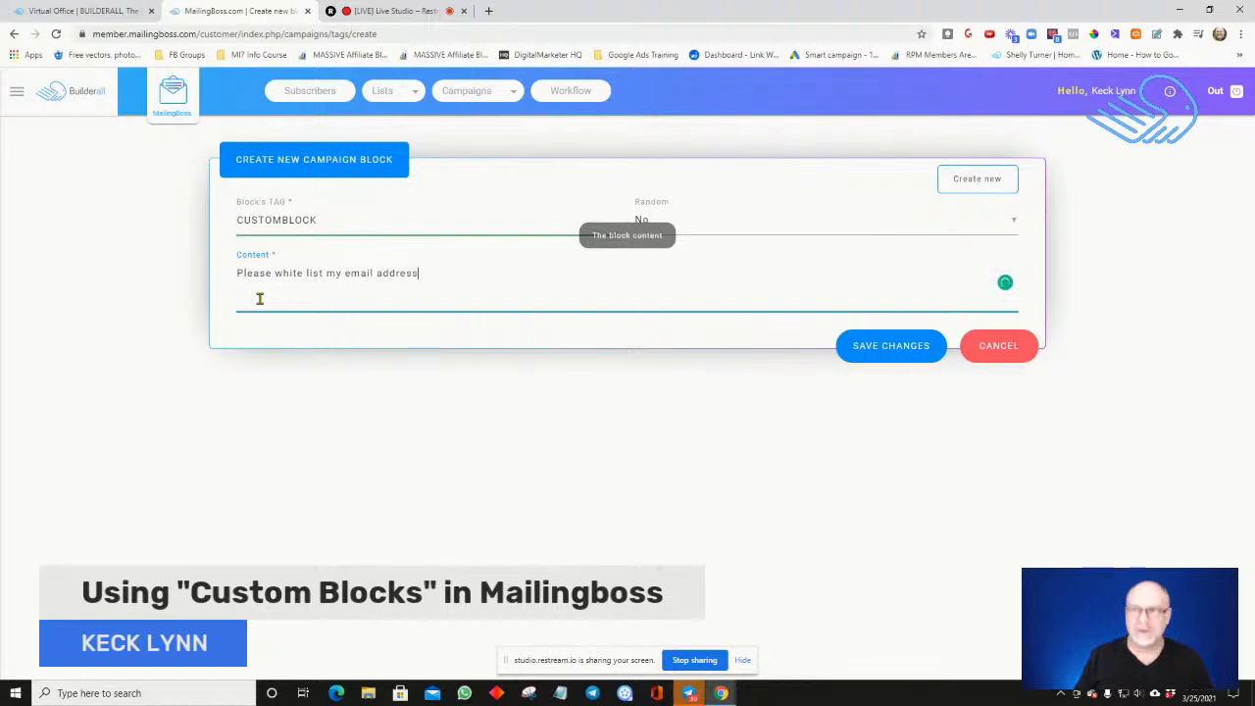
text( so m)
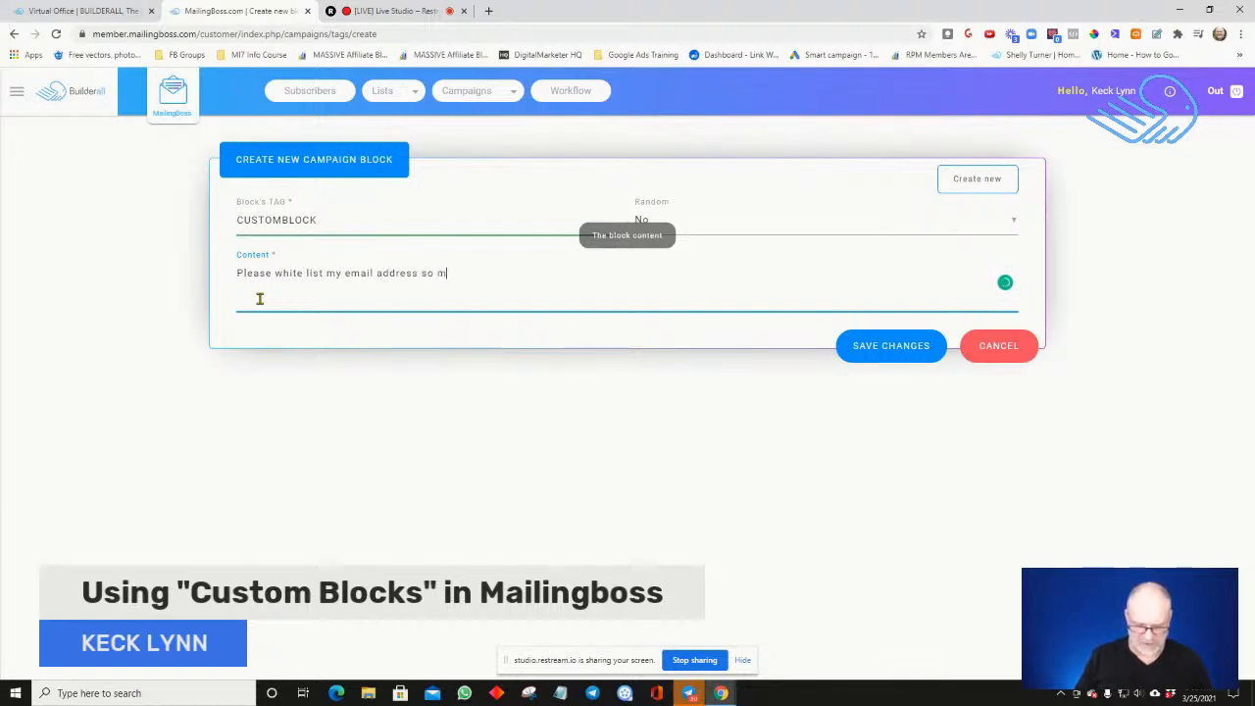
text(y email)
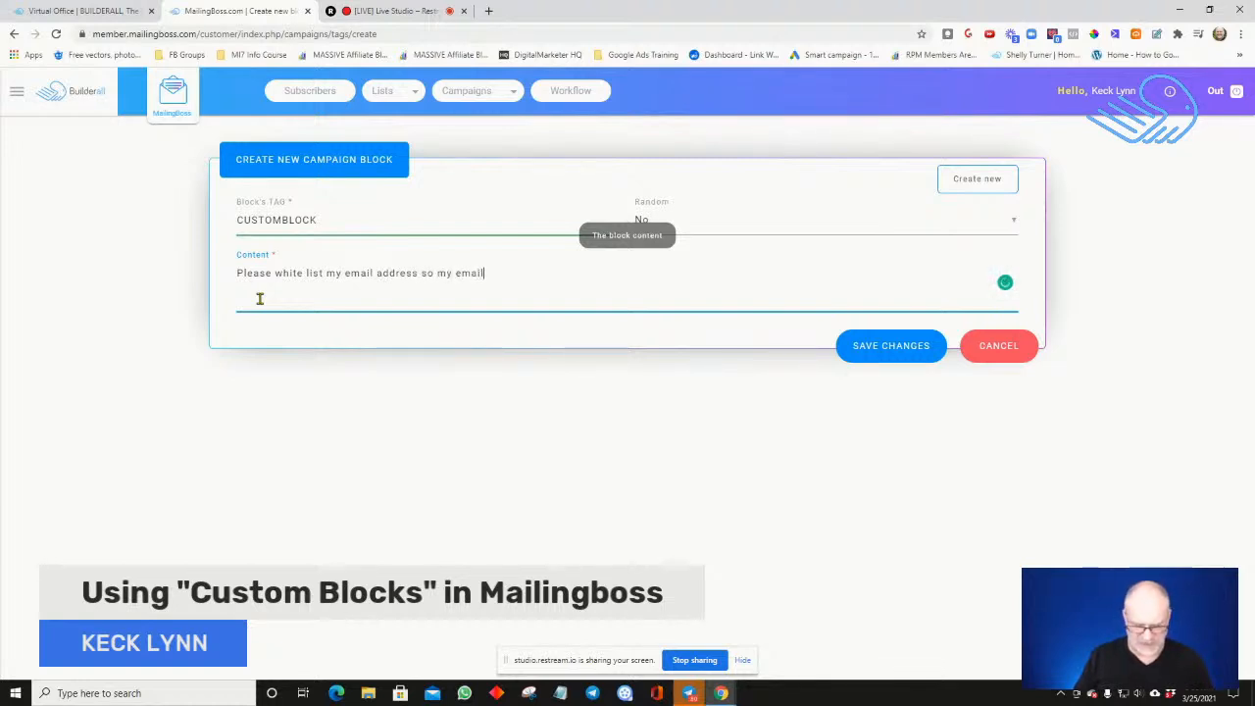
text(s end )
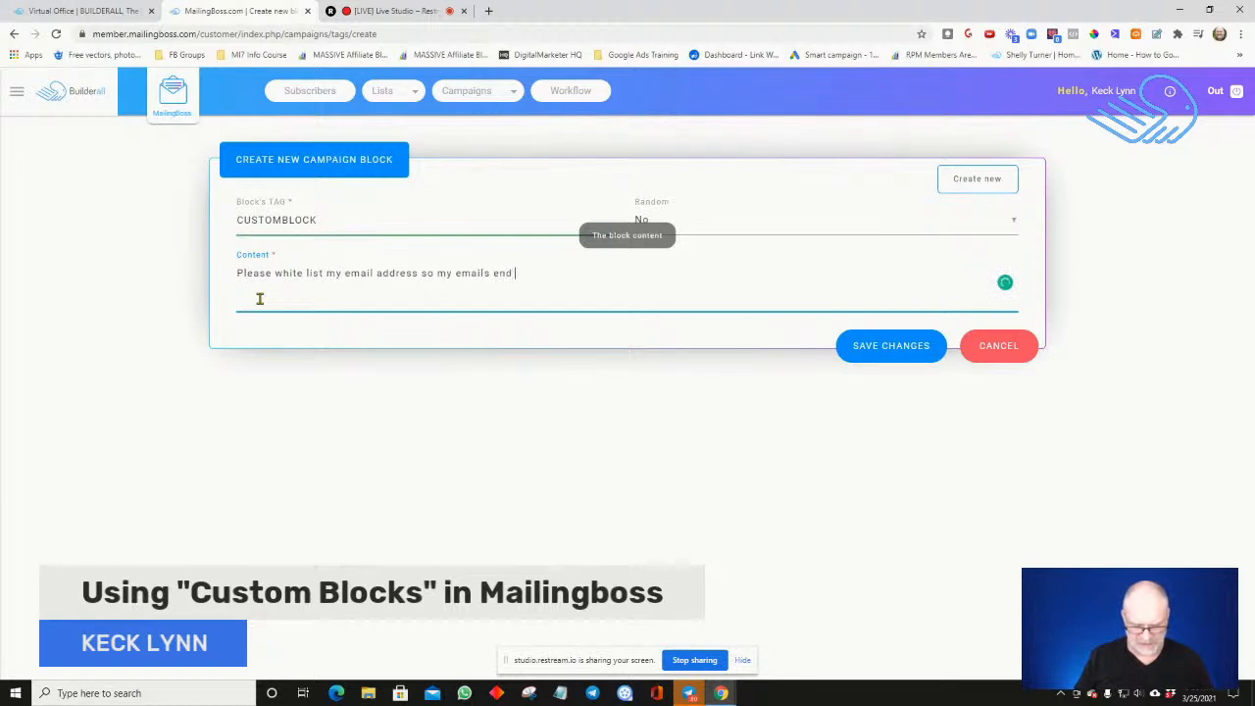
text(up in your )
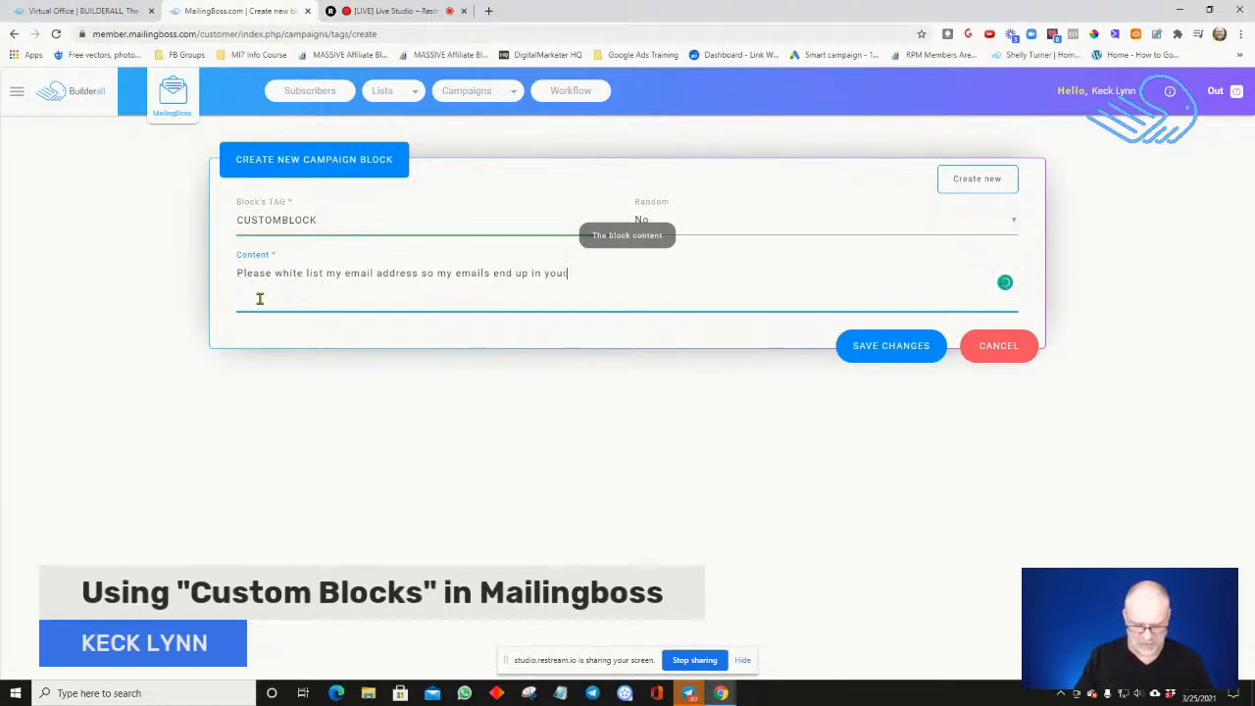
text(inbox.)
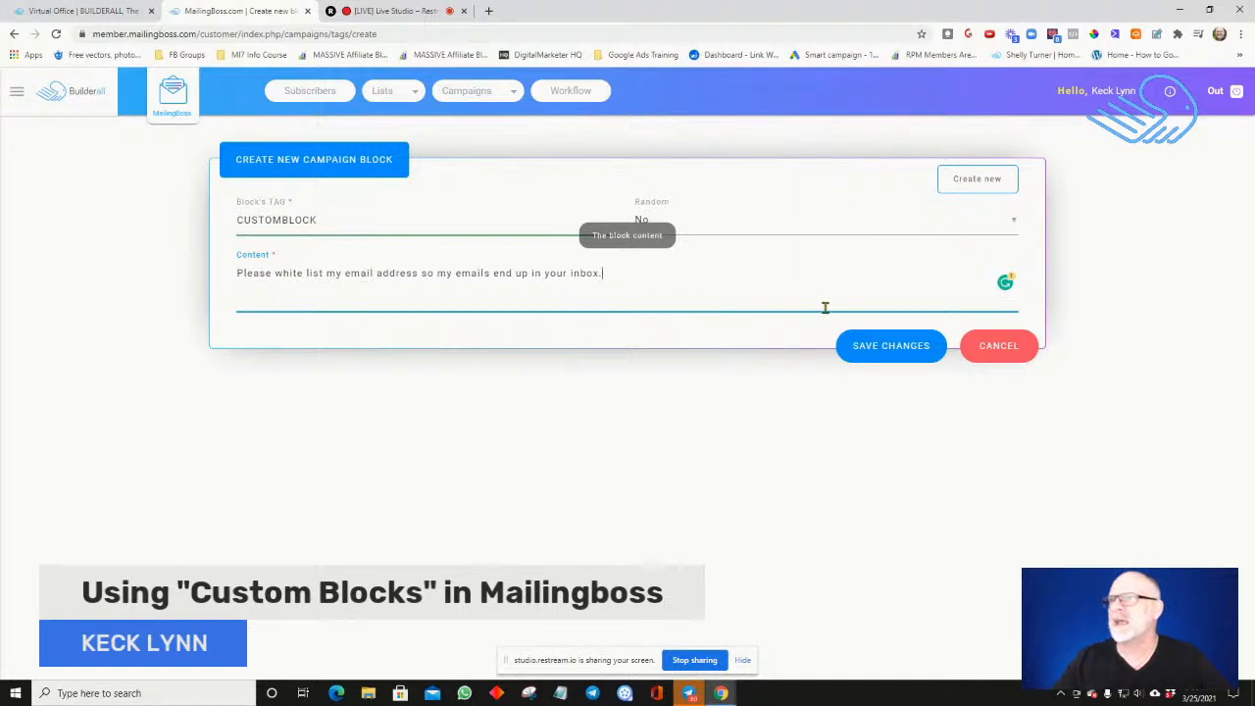
click(859, 346)
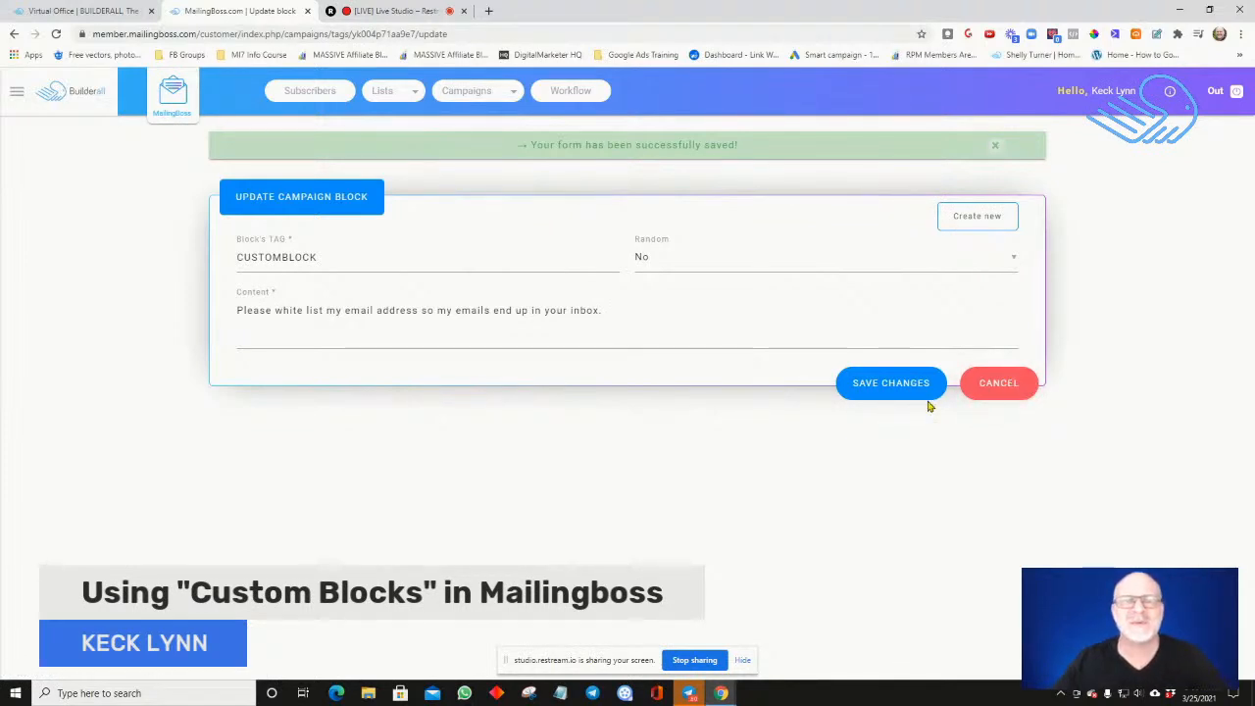
Start a new email sequence and name it "Intro sequence"
click(481, 94)
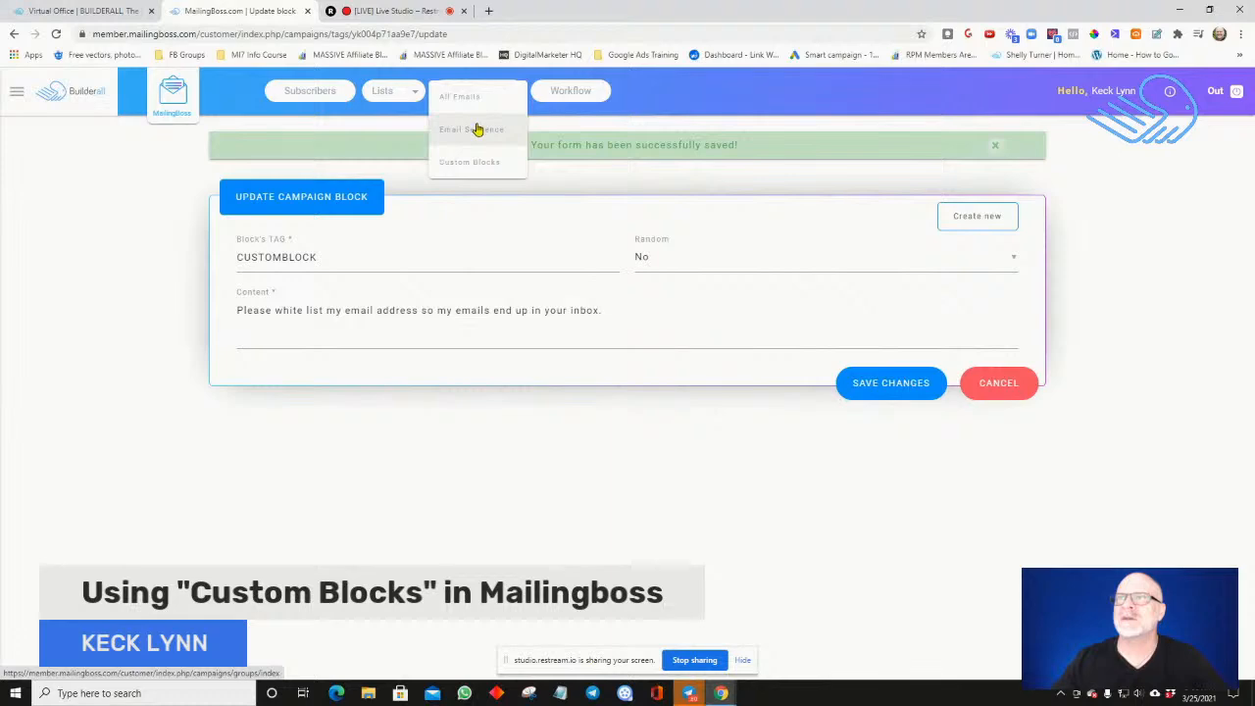
click(476, 129)
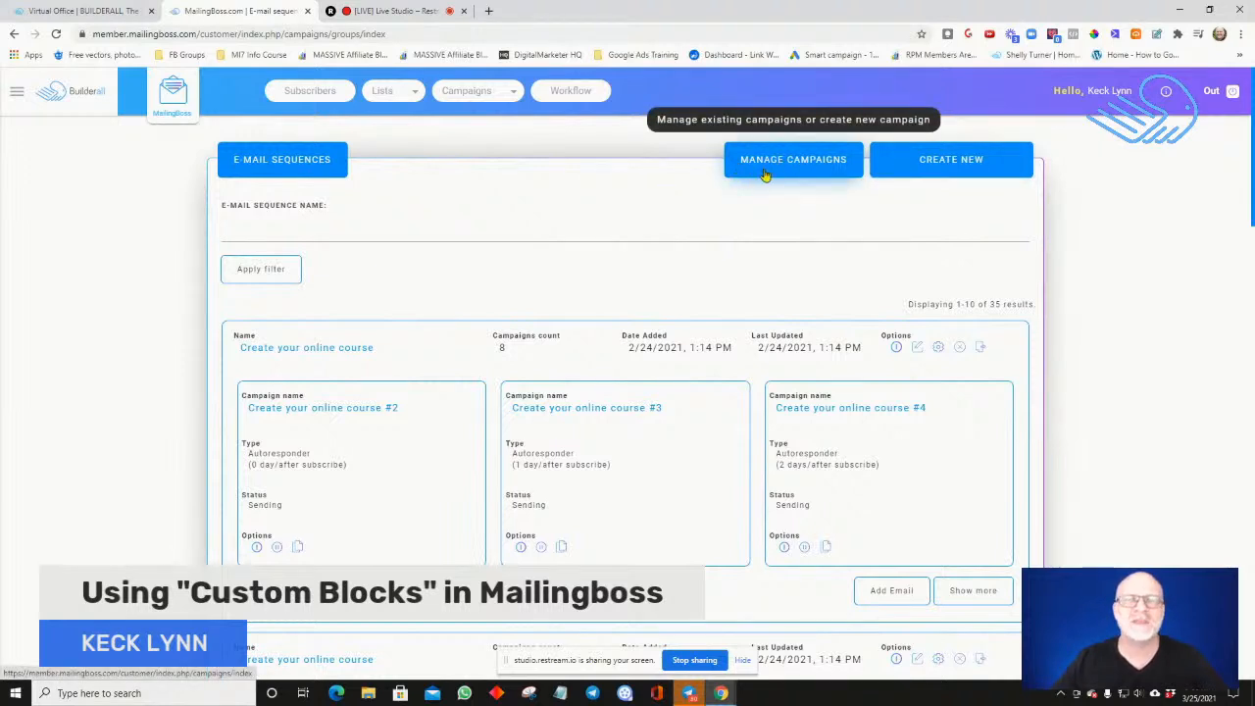
click(903, 172)
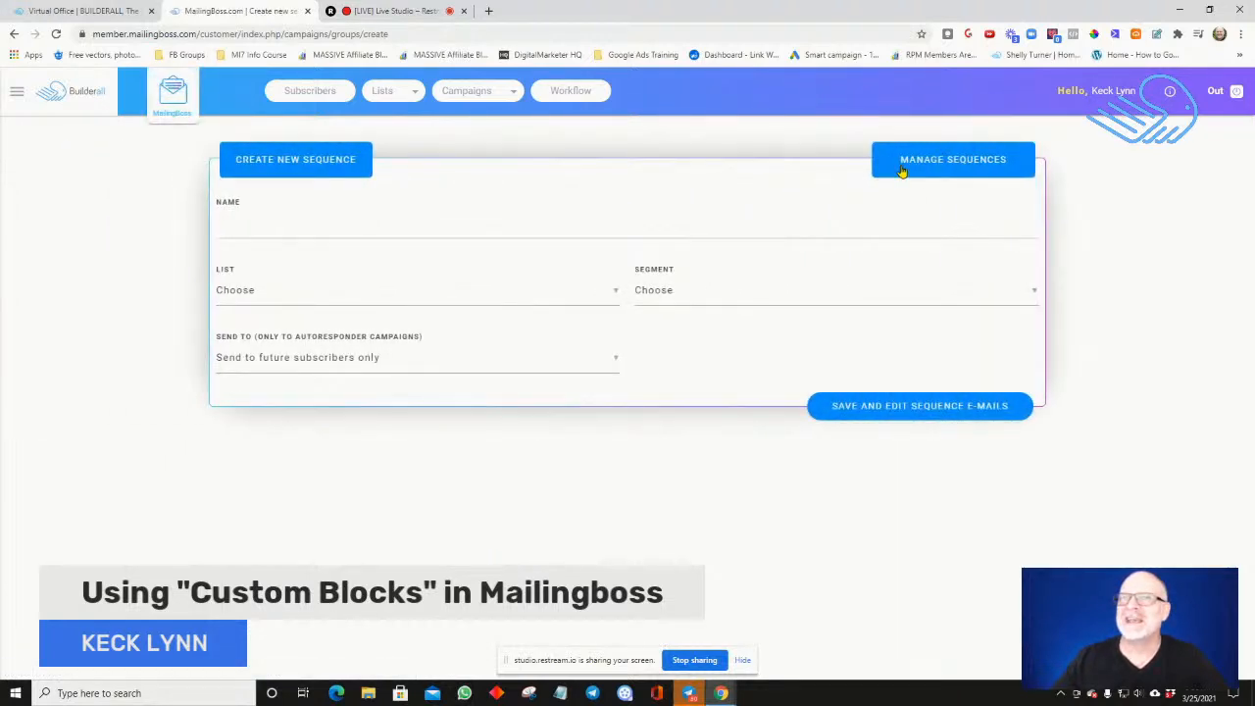
click(308, 223)
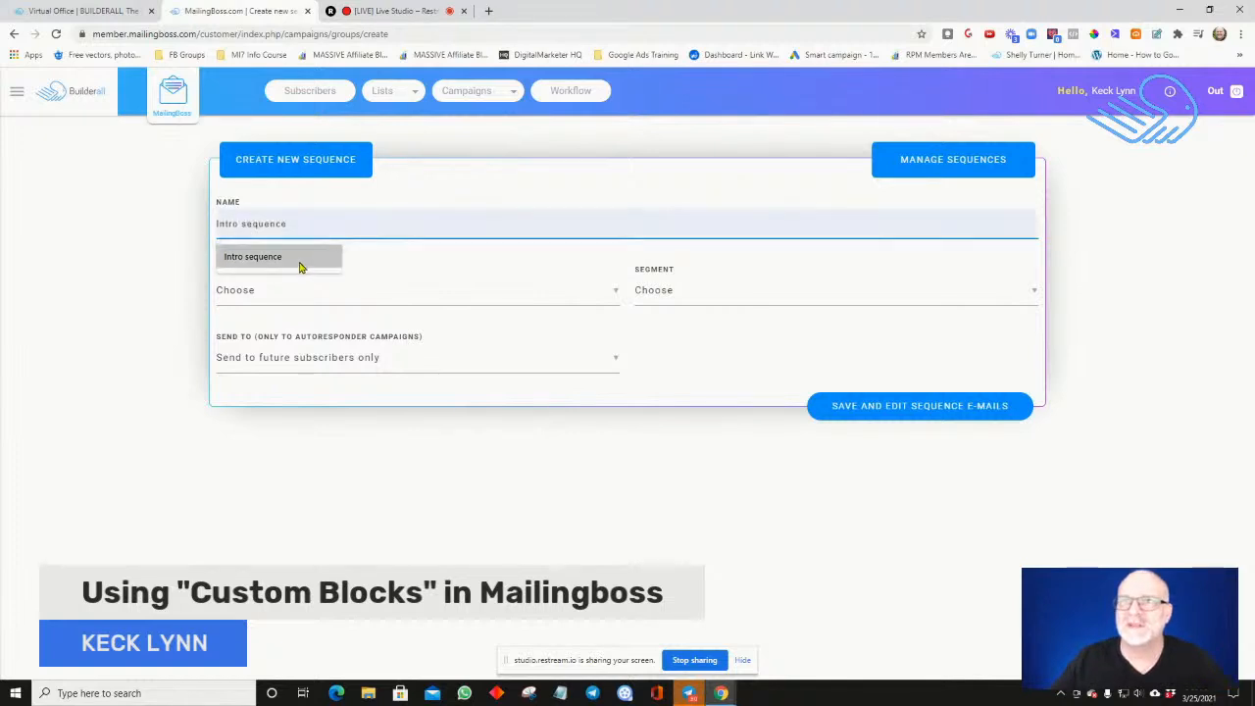
click(300, 266)
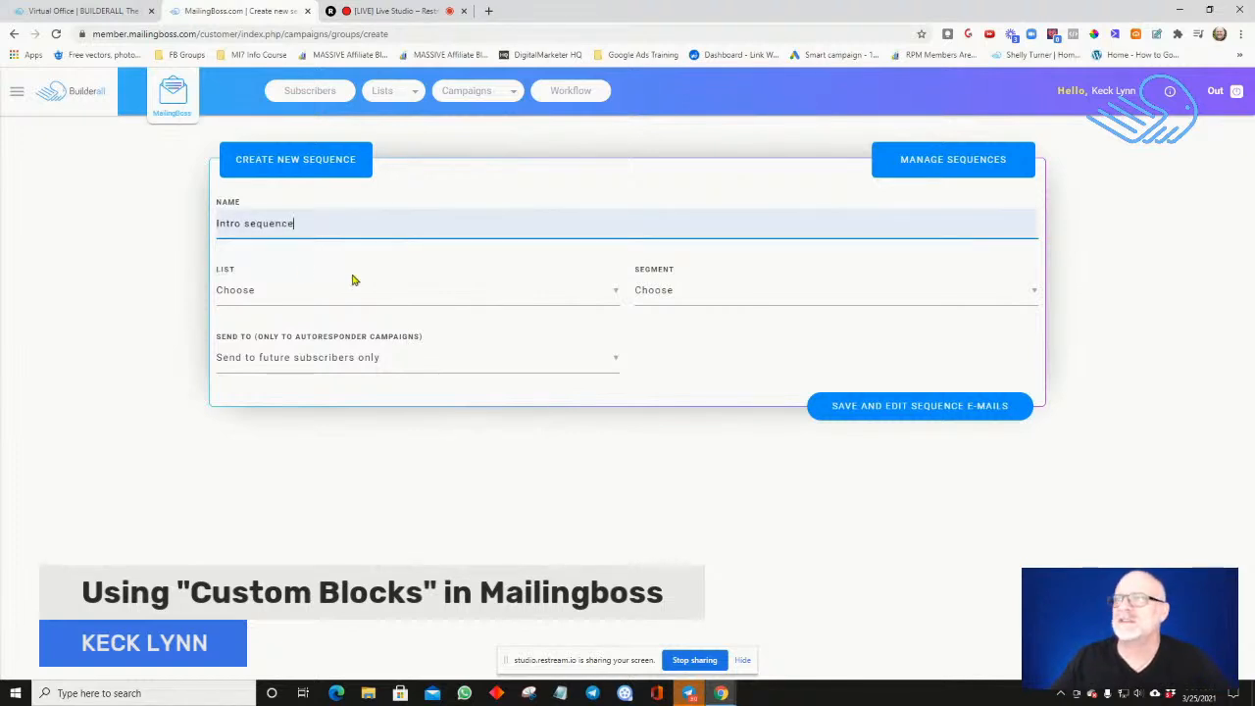
Assign the Email Testing list to the sequence, leave the segment unchosen and keep sending to future subscribers only
click(410, 290)
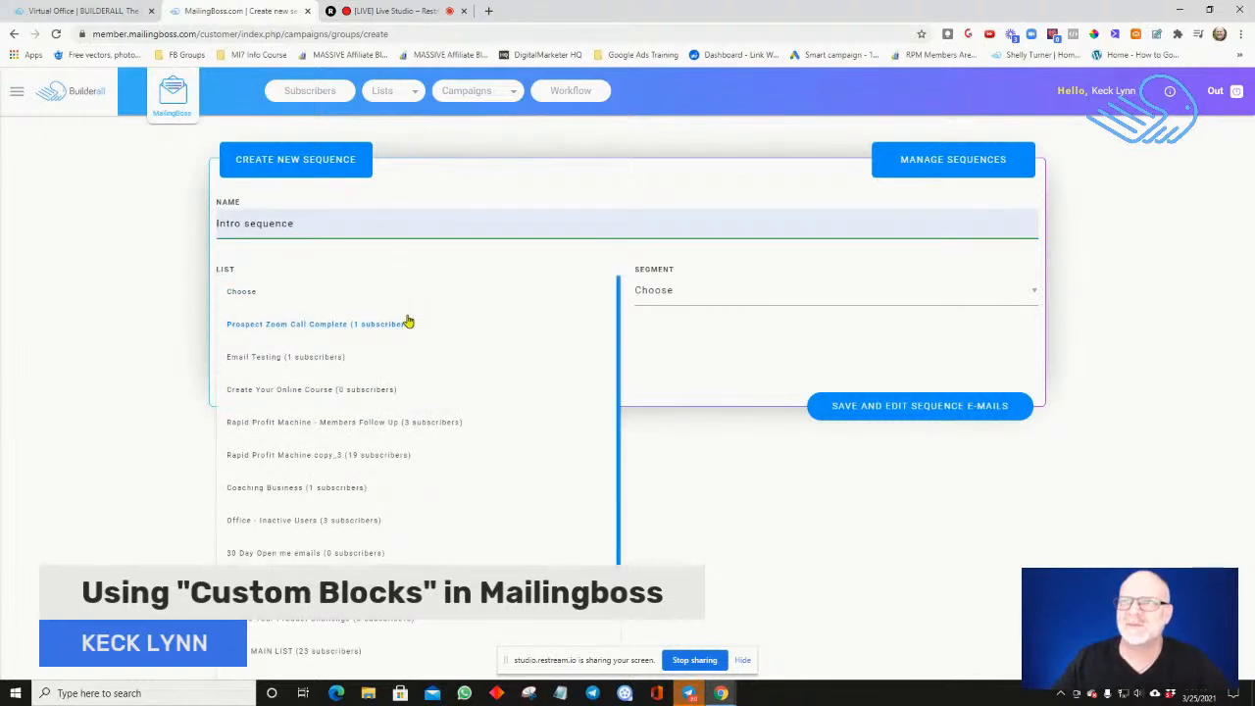
click(408, 322)
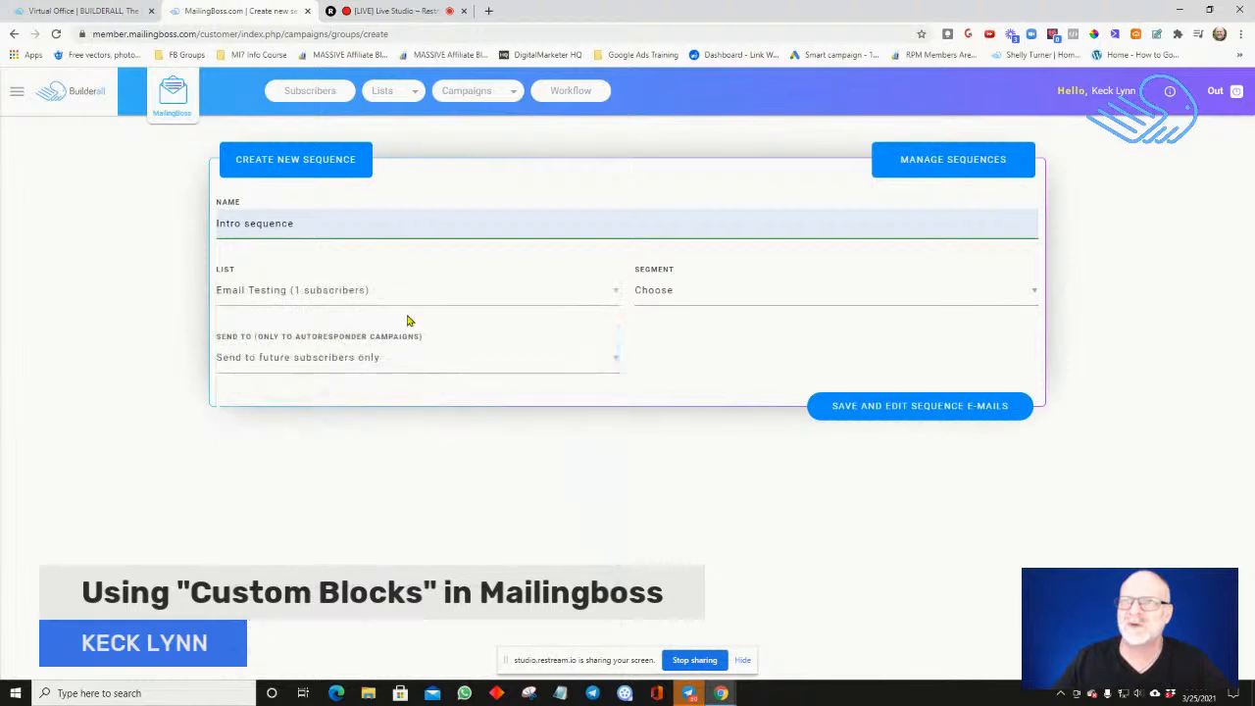
click(677, 303)
click(675, 298)
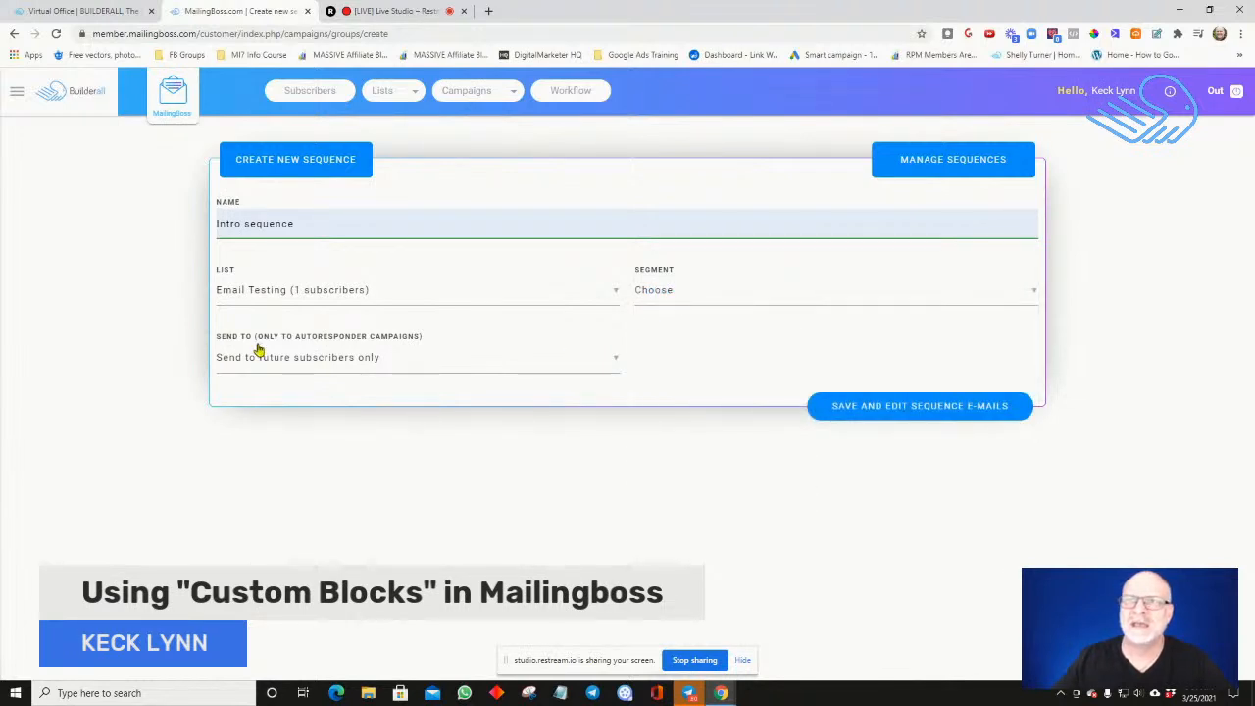
click(613, 366)
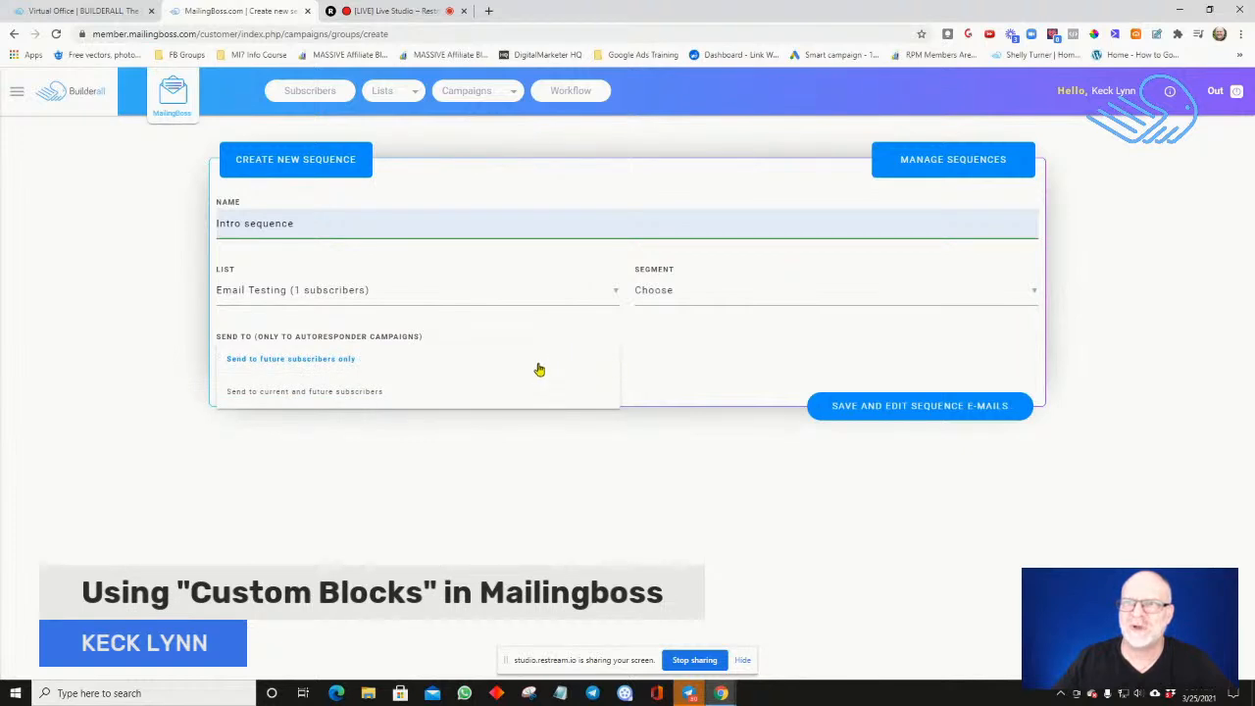
click(538, 371)
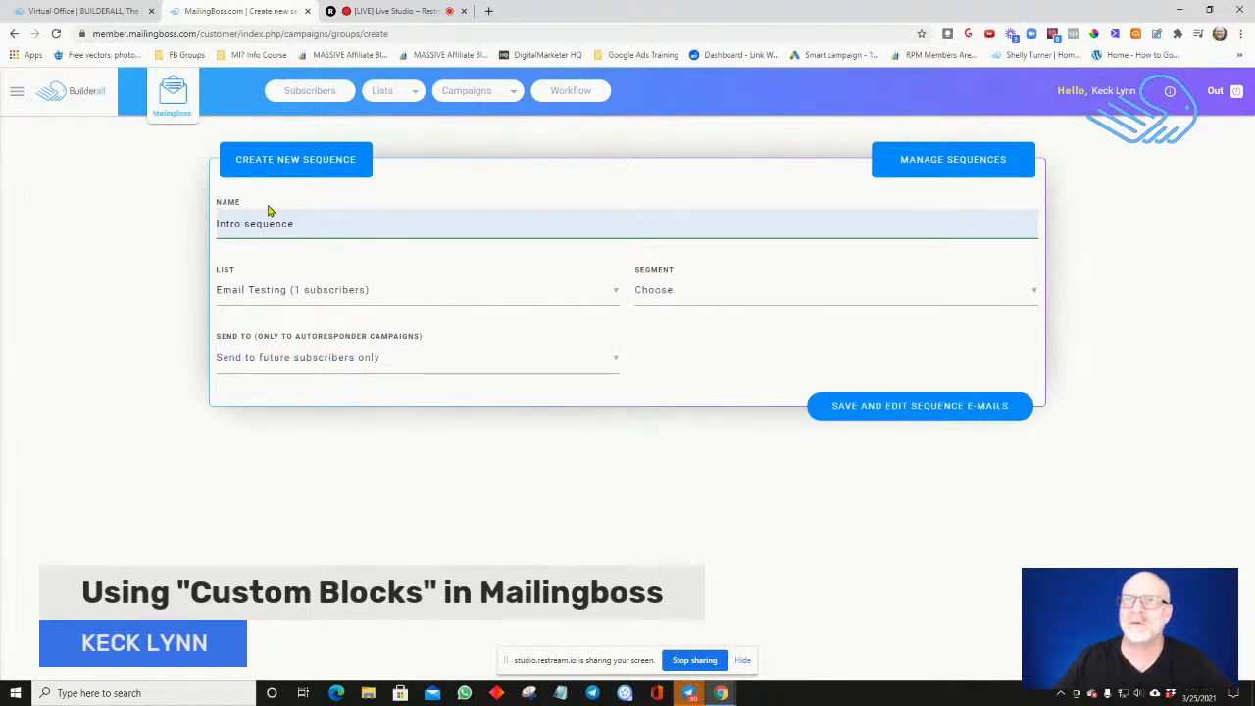
Save the sequence and replace the Lorem Ipsum placeholder in its first email's body with "Welcome"
click(856, 405)
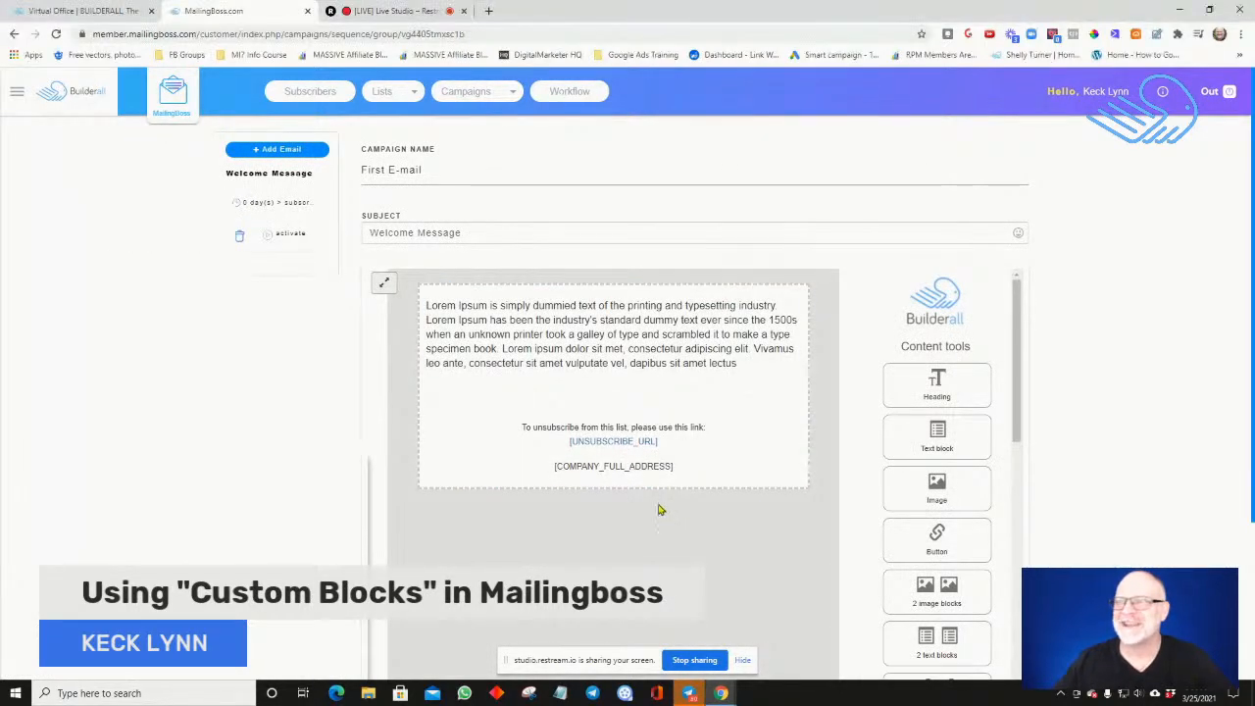
click(497, 356)
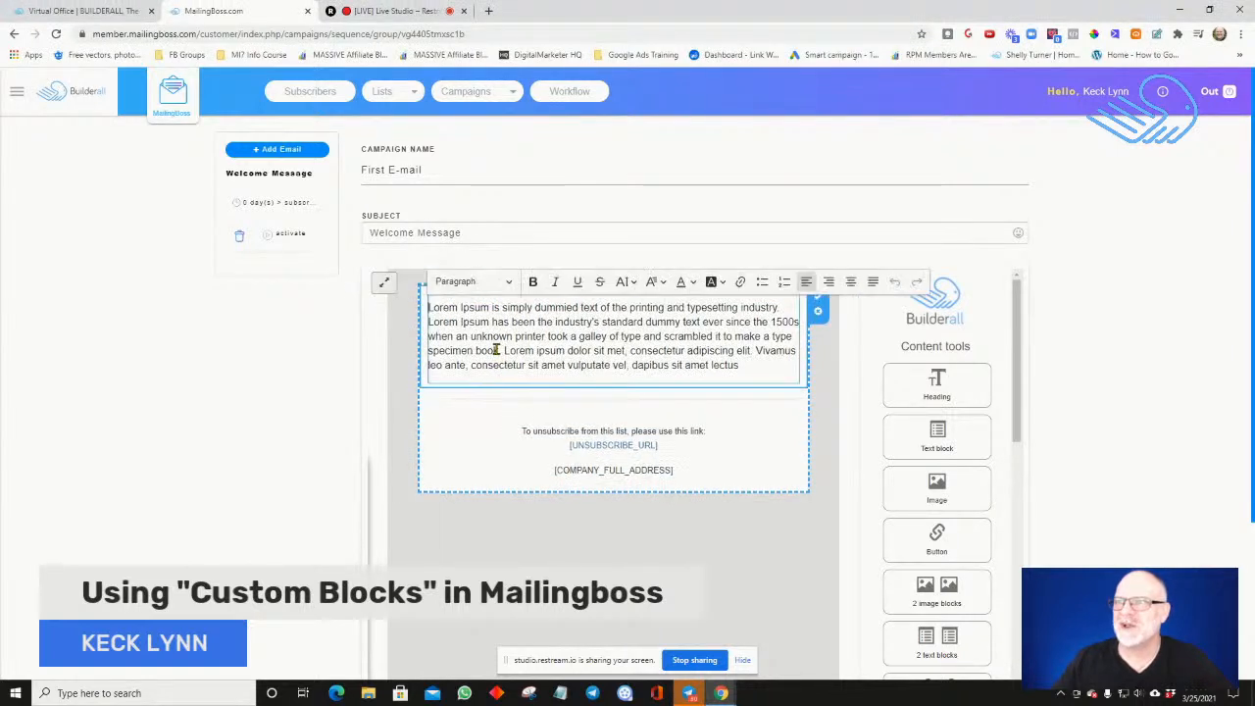
drag(747, 365, 459, 314)
key(BackSpace)
key(BackSpace)
key(BackSpace)
key(BackSpace)
key(BackSpace)
key(BackSpace)
key(BackSpace)
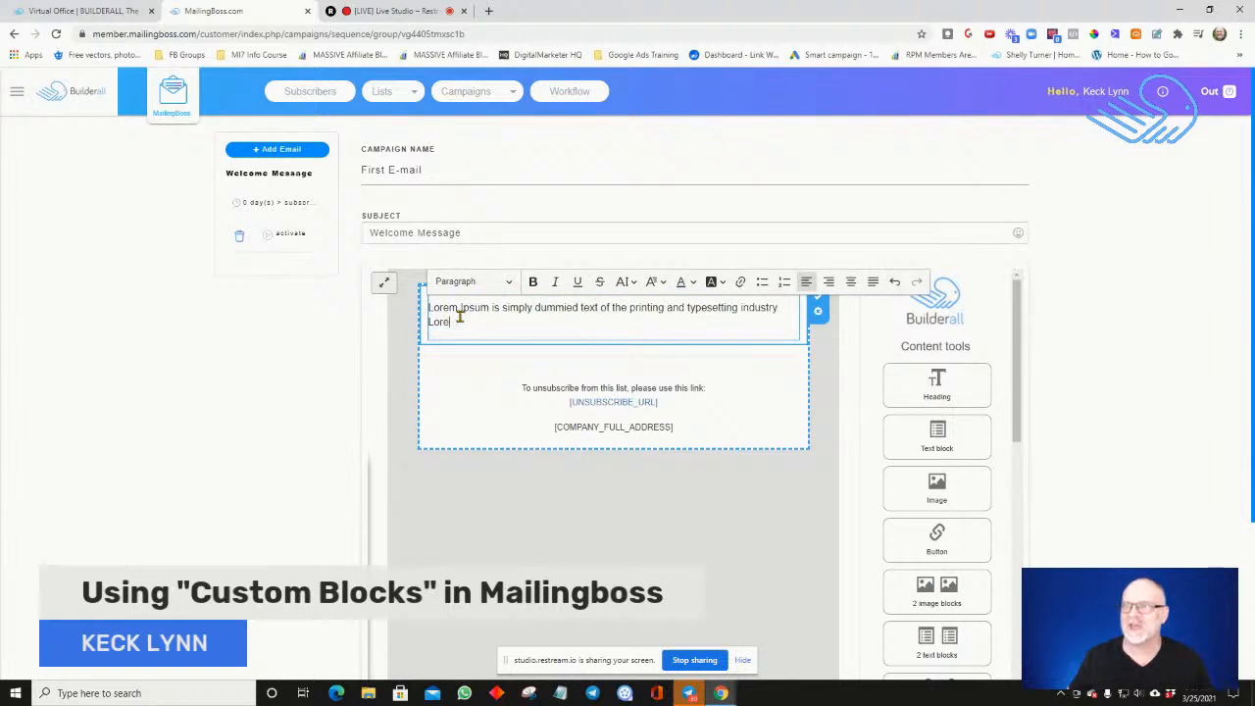
key(BackSpace)
key(BackSpace)
key(BackSpace)
key(BackSpace)
key(BackSpace)
key(BackSpace)
key(BackSpace)
key(BackSpace)
key(BackSpace)
key(BackSpace)
key(BackSpace)
key(BackSpace)
key(BackSpace)
key(BackSpace)
key(BackSpace)
key(BackSpace)
key(BackSpace)
key(BackSpace)
key(BackSpace)
key(BackSpace)
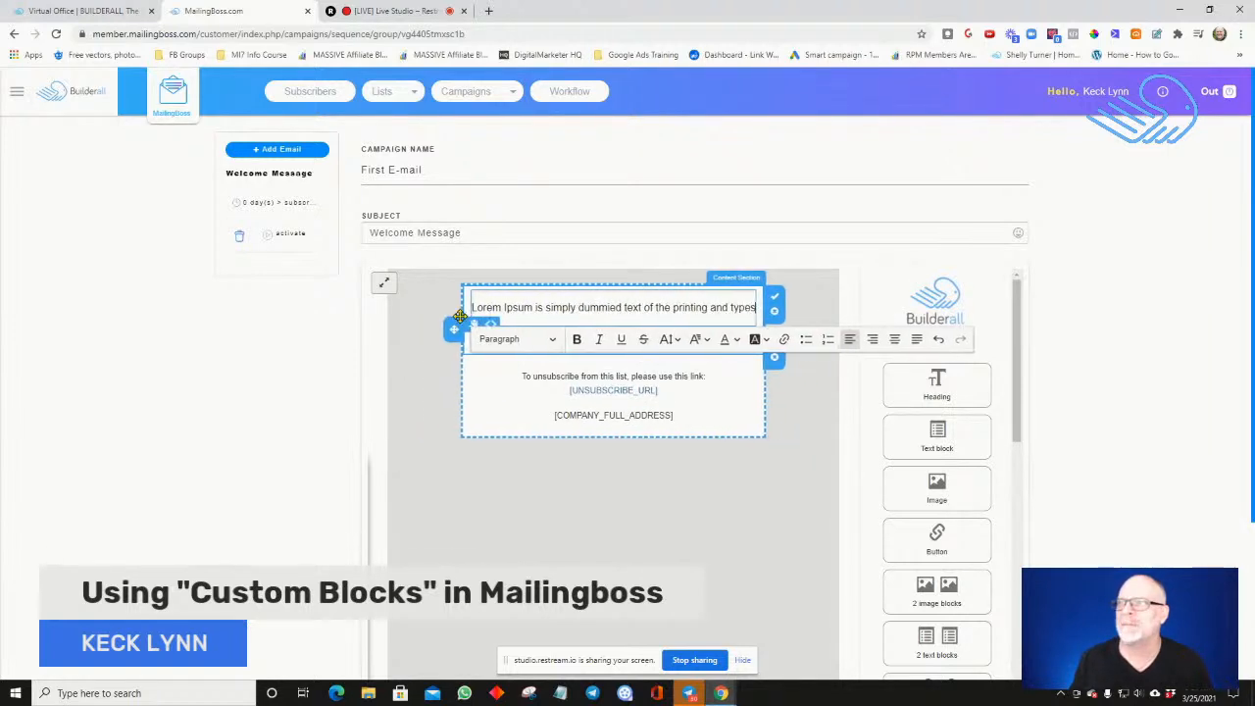
key(BackSpace)
key(BackSpace)
key(BackSpace)
key(BackSpace)
key(BackSpace)
key(BackSpace)
key(BackSpace)
key(BackSpace)
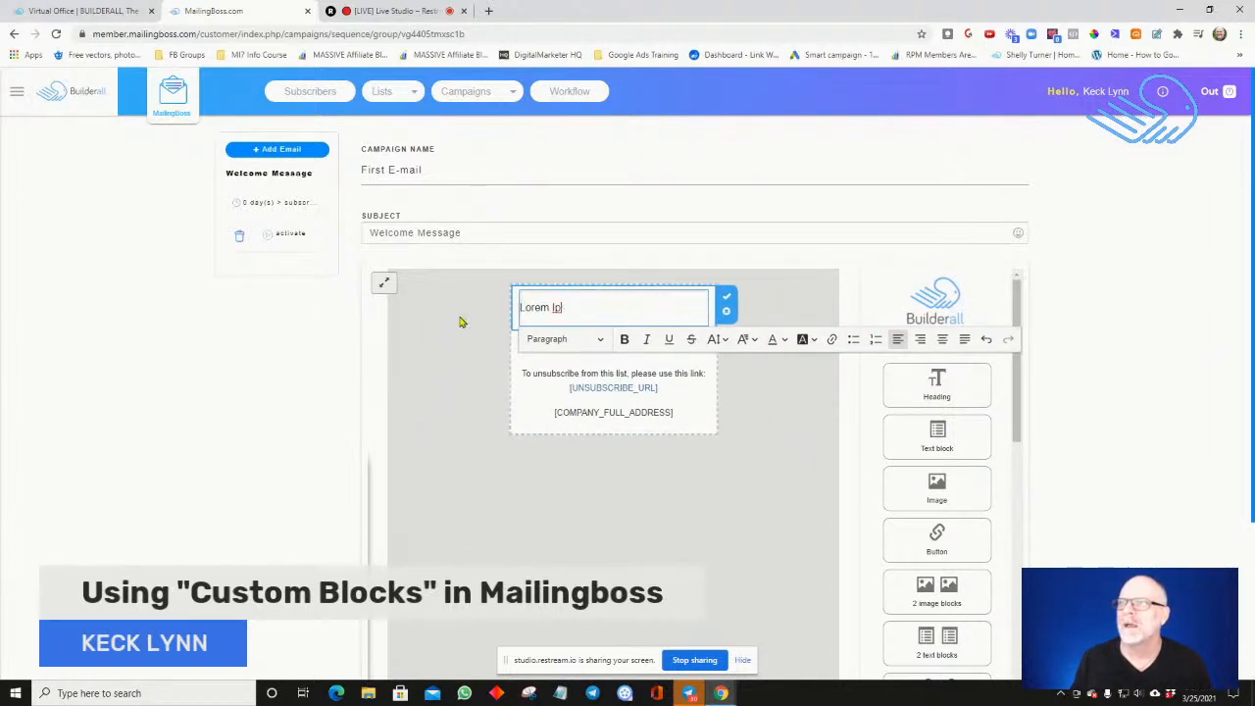
key(BackSpace)
key(BackSpace)
key(BackSpace)
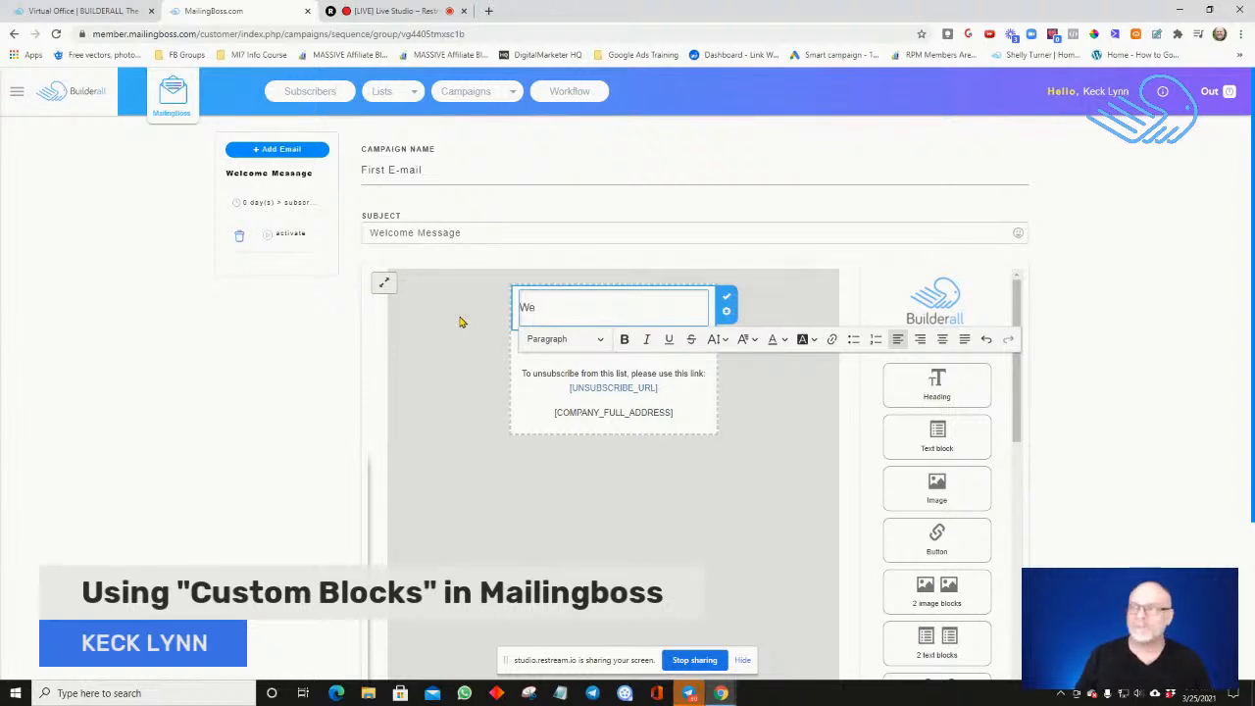
text(Welcome)
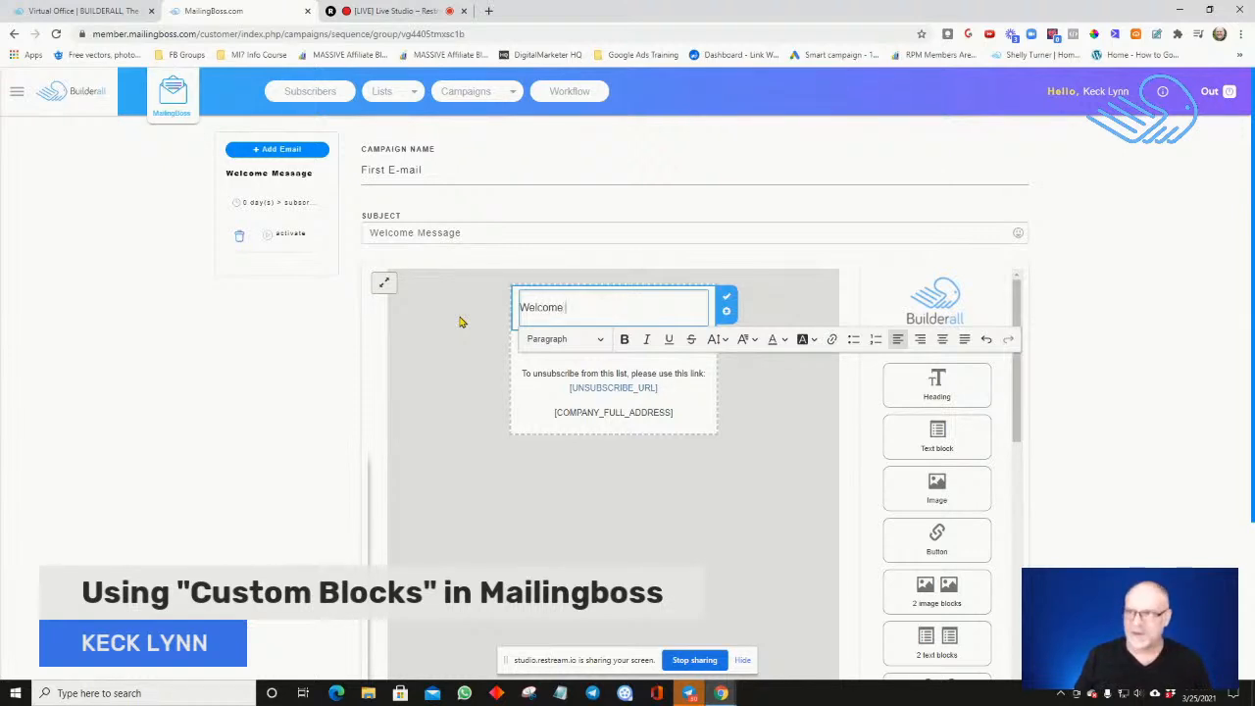
Look through the full list of available custom tags for the email, including which ones are required
scroll(344, 428, down, 2)
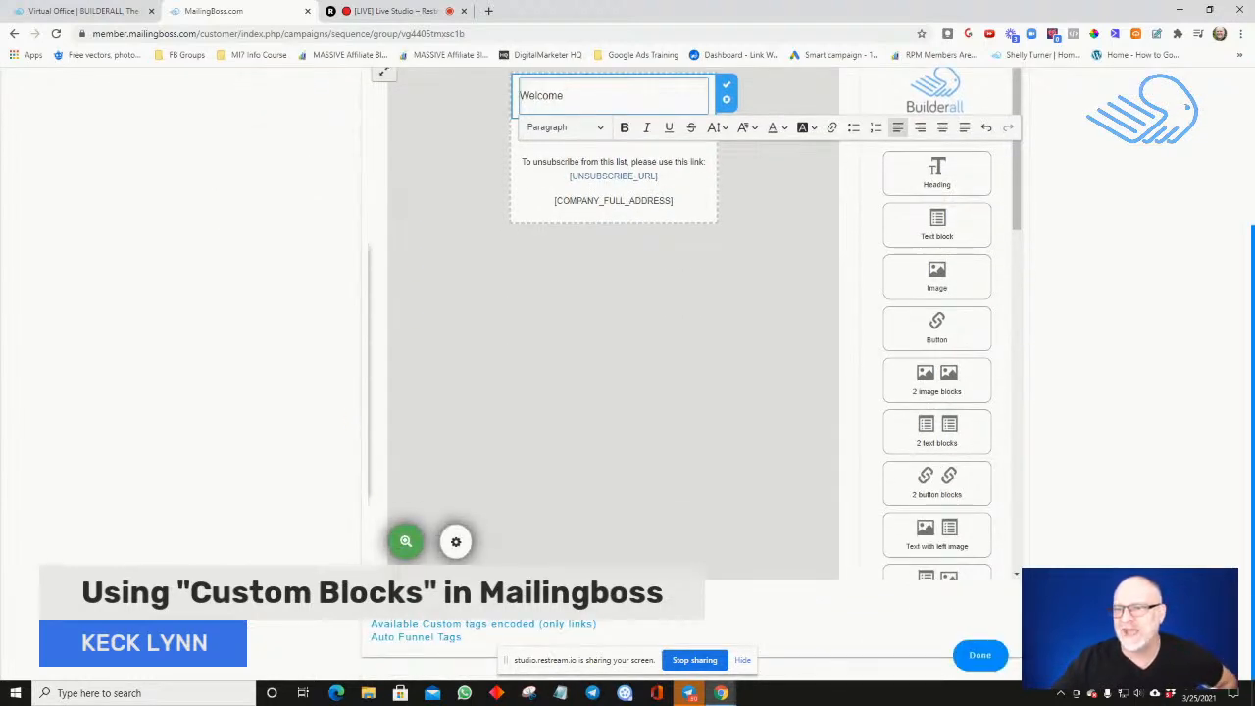
click(403, 624)
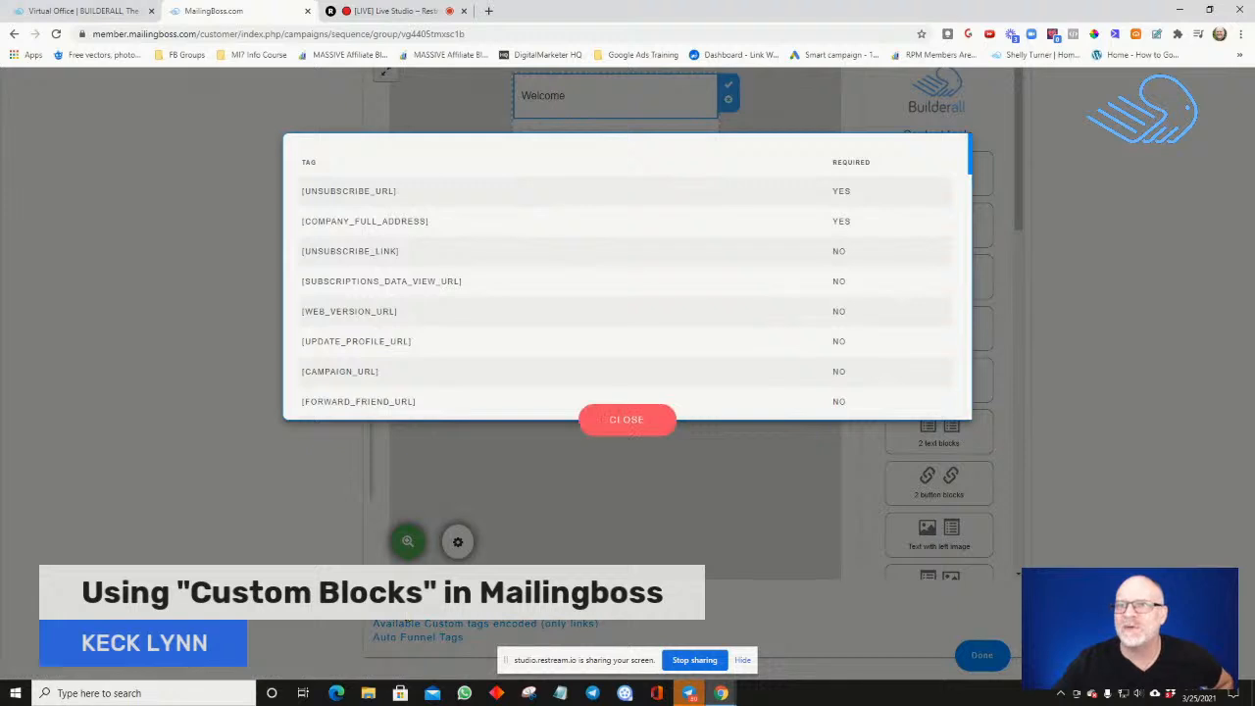
scroll(412, 290, down, 2)
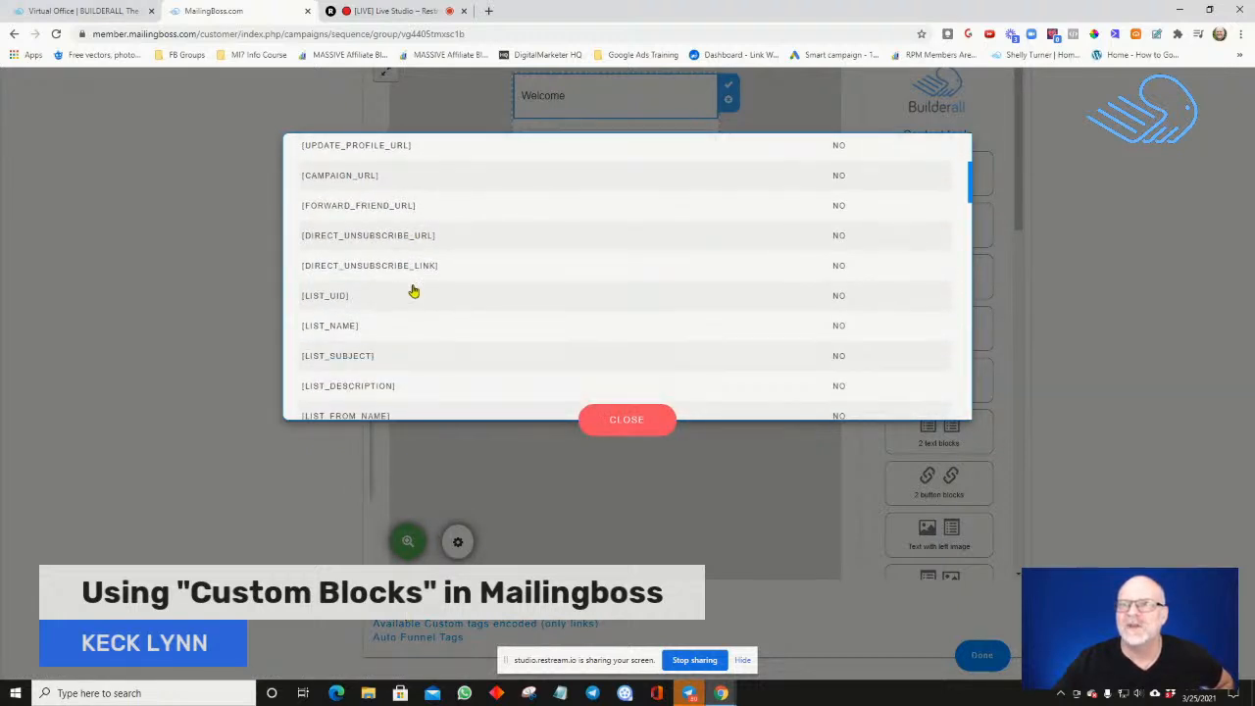
scroll(413, 290, down, 1)
scroll(413, 290, down, 2)
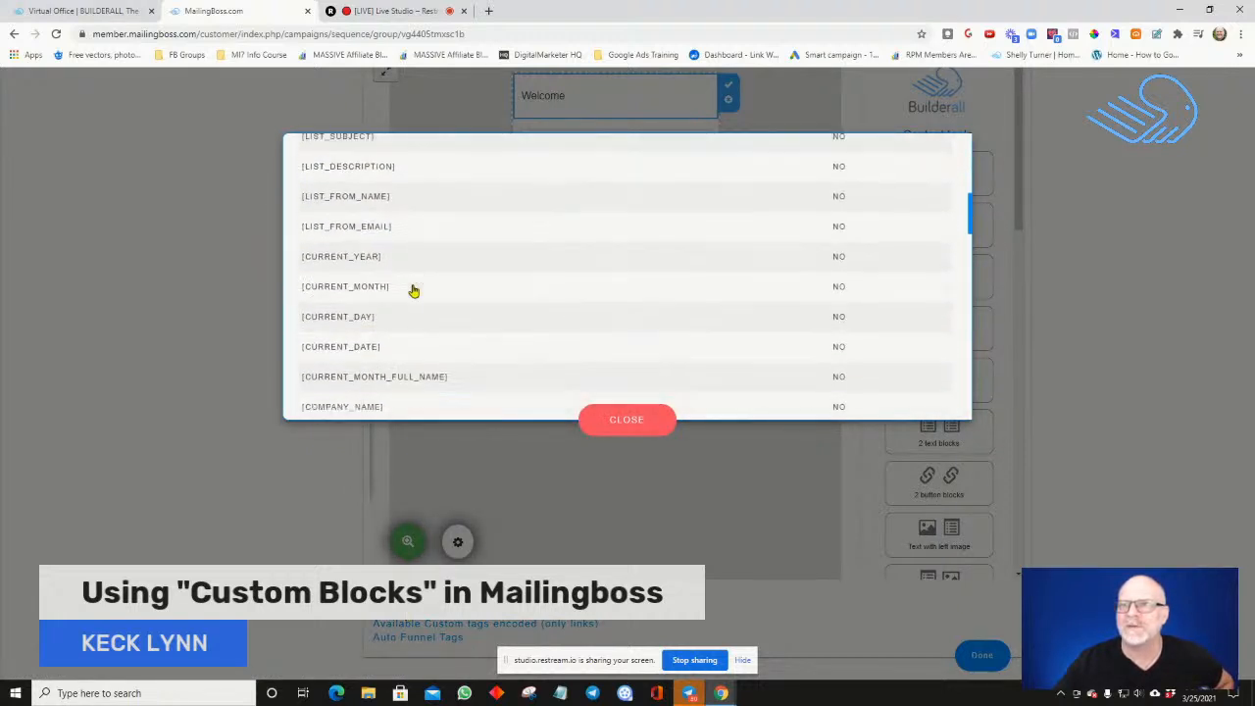
scroll(413, 291, down, 3)
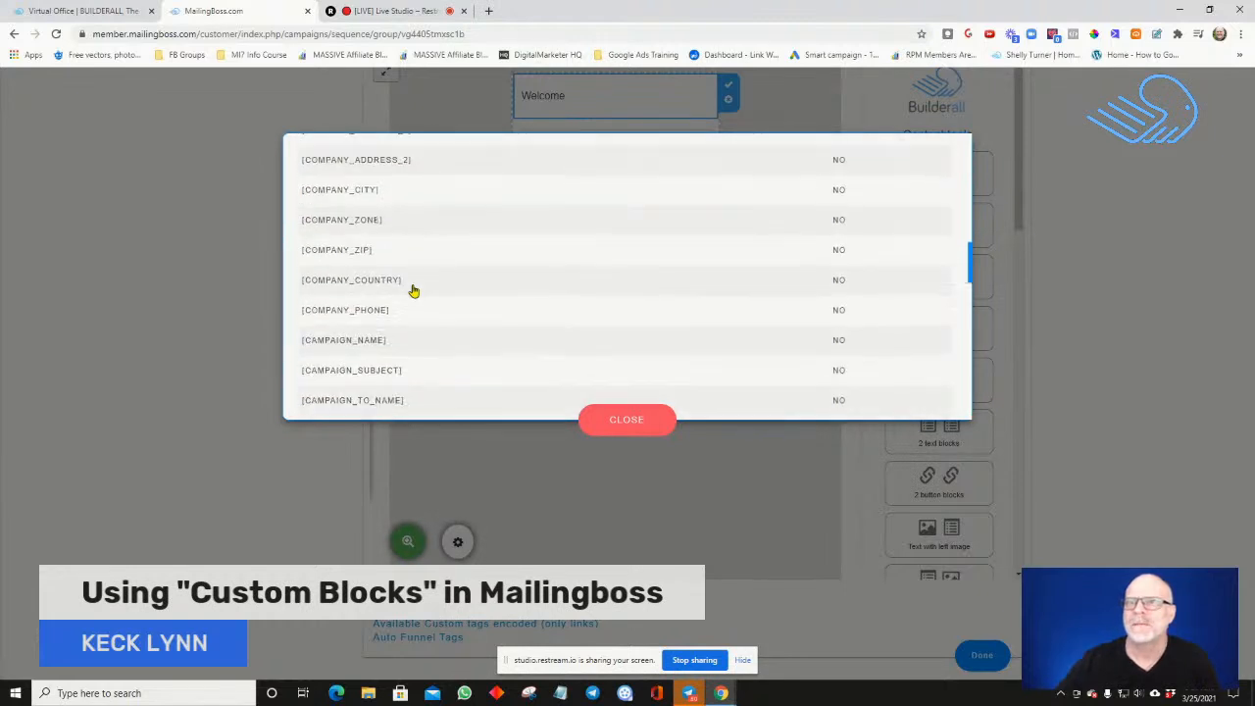
scroll(413, 290, down, 2)
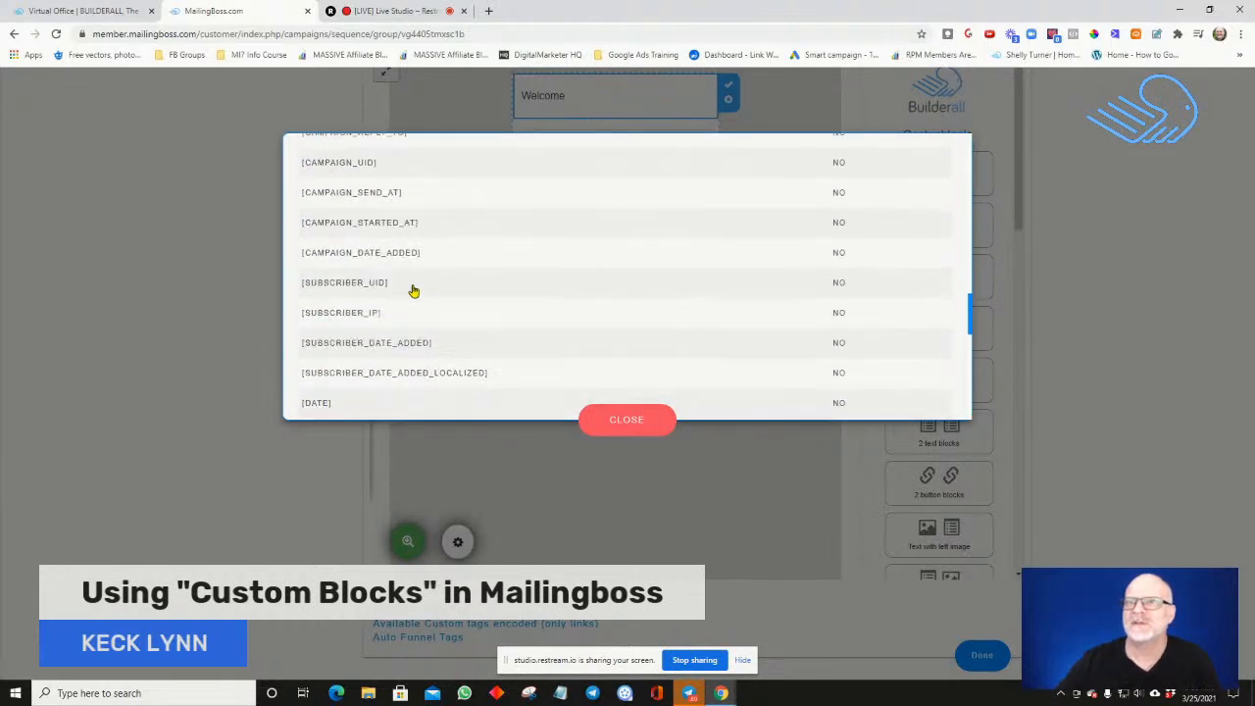
scroll(413, 291, down, 1)
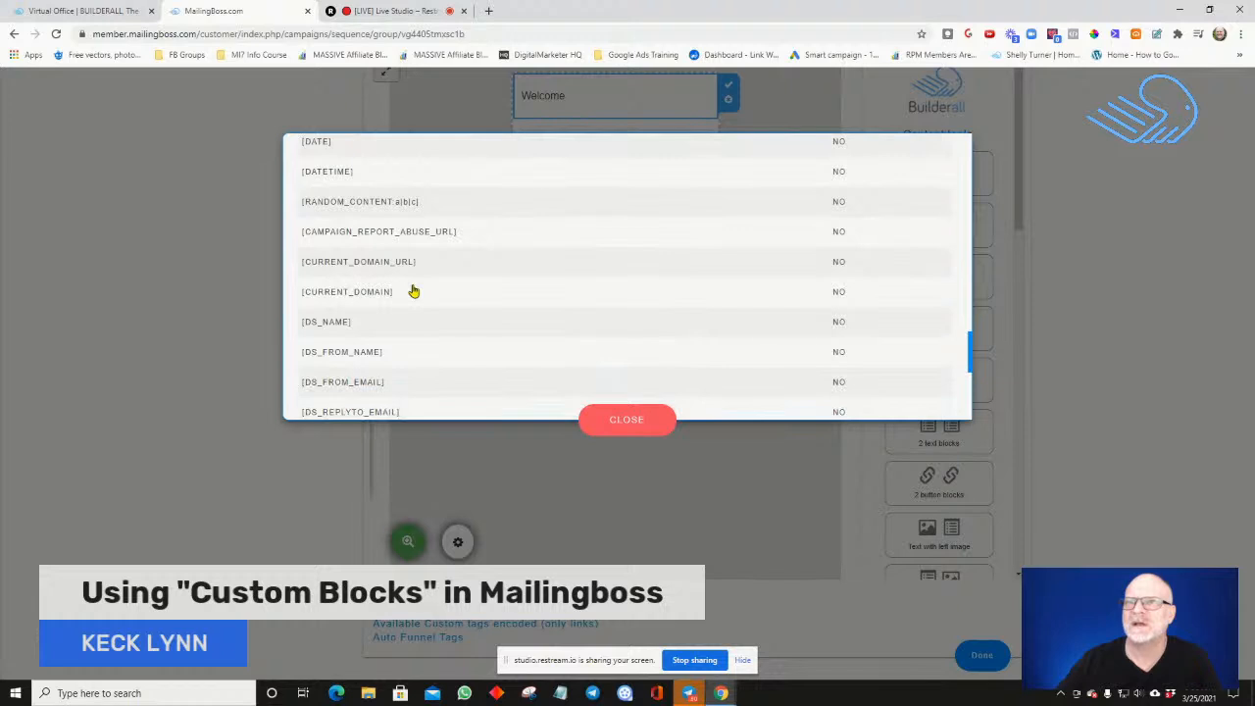
scroll(413, 290, down, 2)
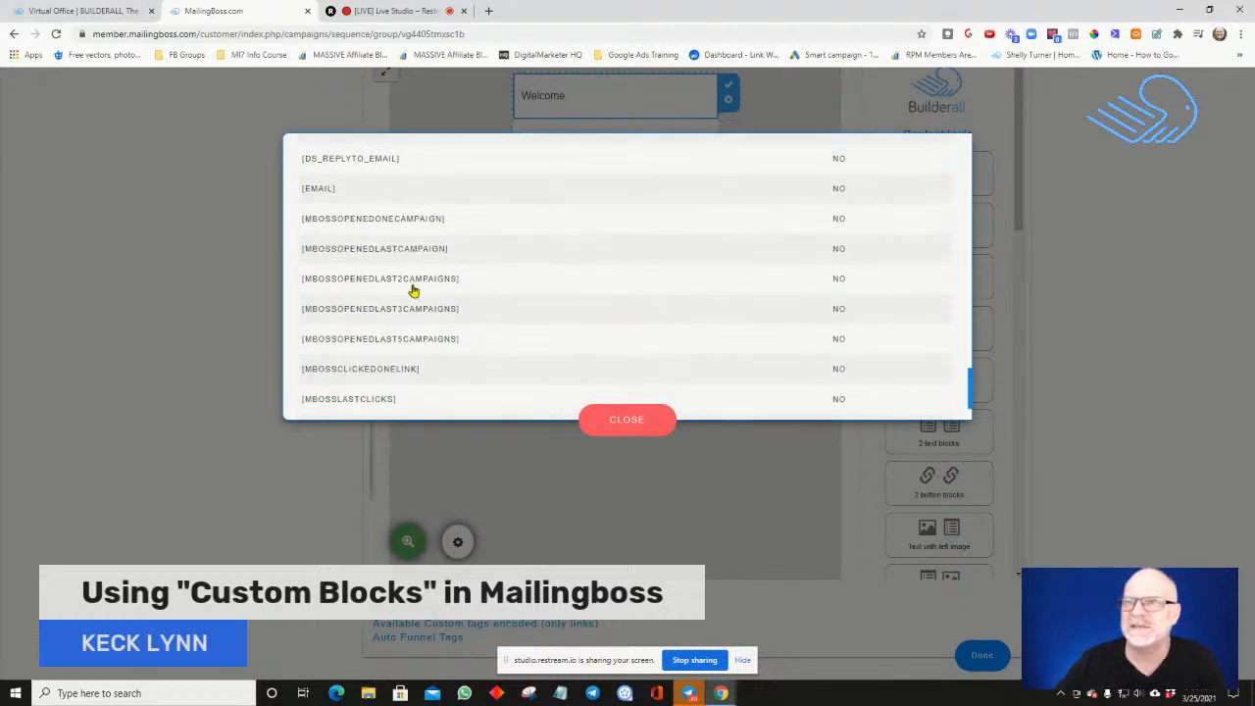
scroll(413, 290, down, 1)
scroll(413, 290, up, 1)
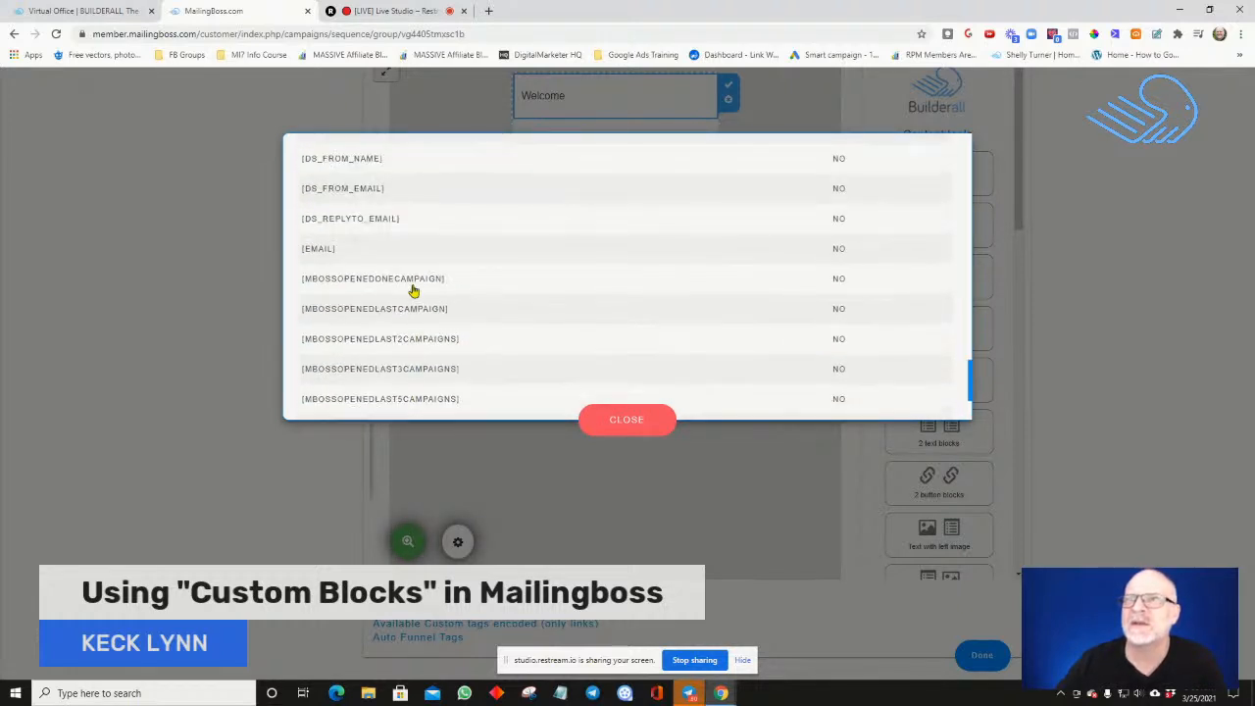
scroll(413, 291, up, 3)
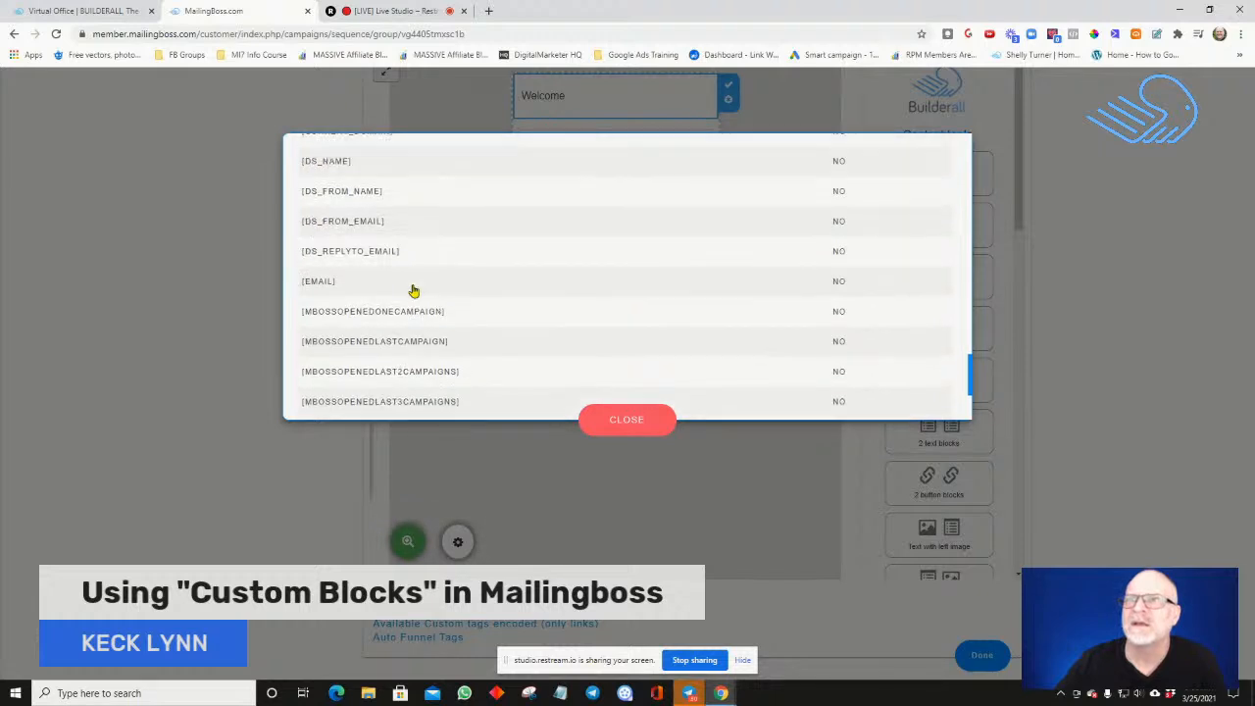
scroll(413, 290, up, 3)
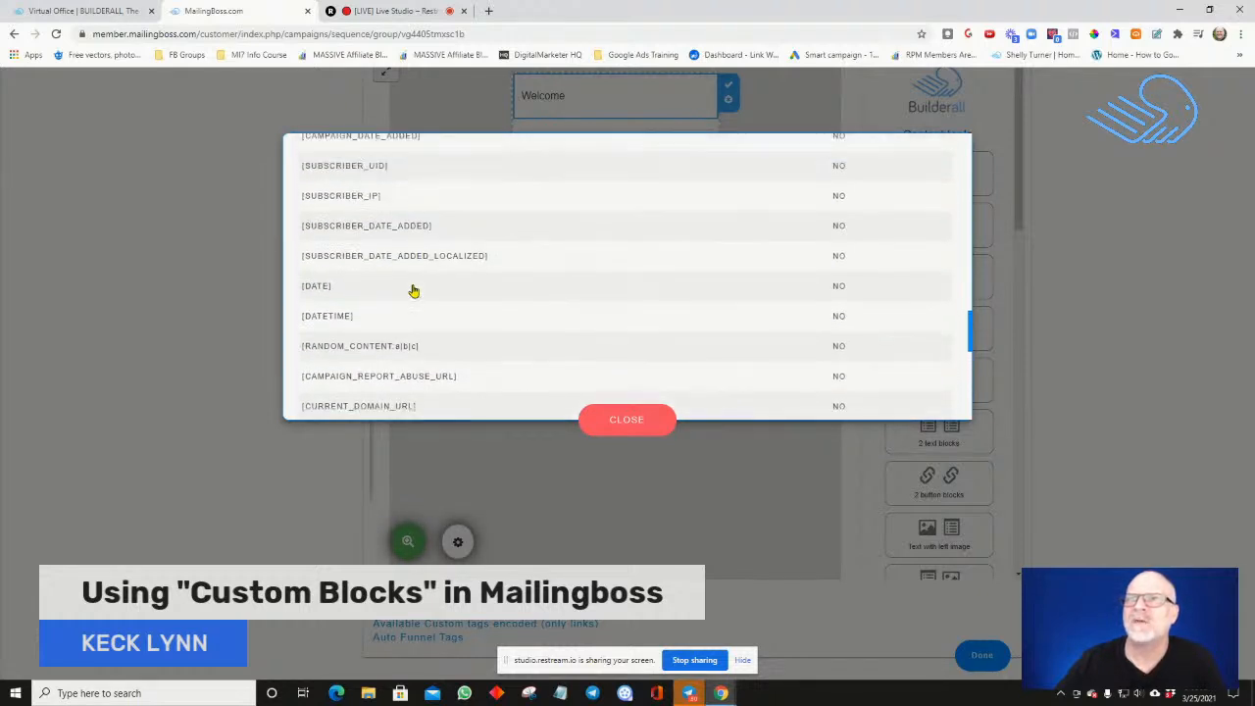
scroll(413, 290, up, 1)
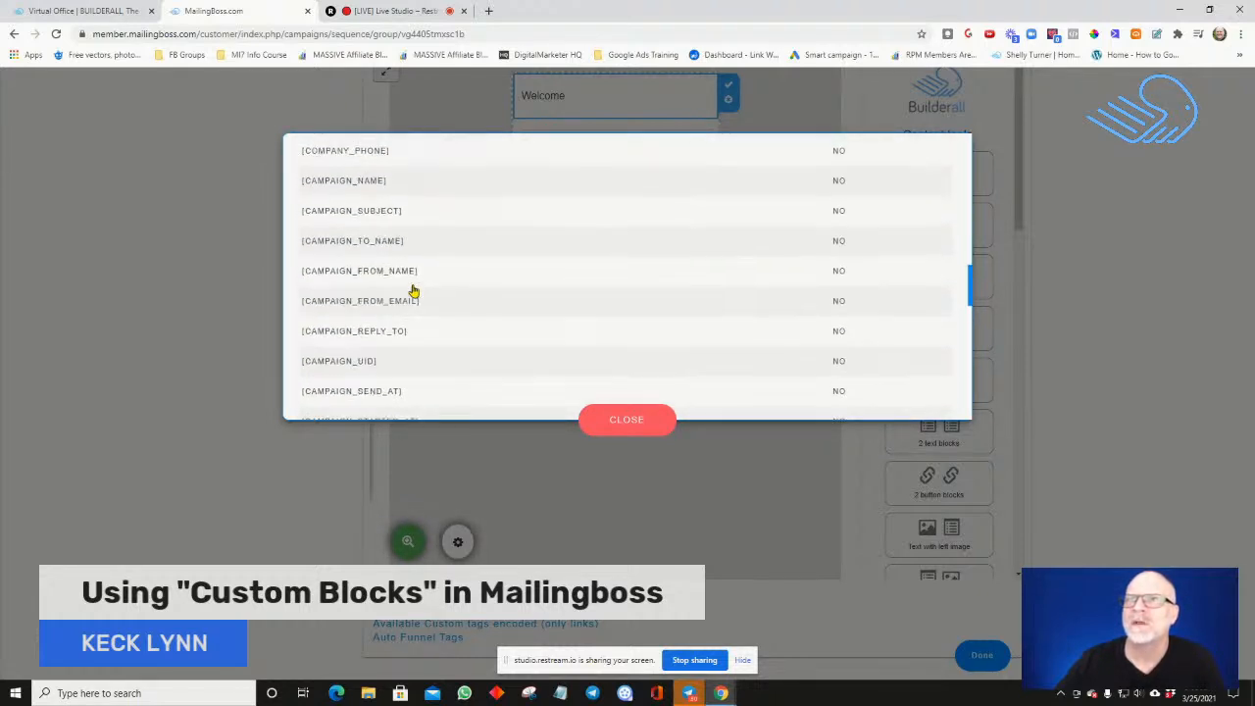
scroll(413, 291, up, 5)
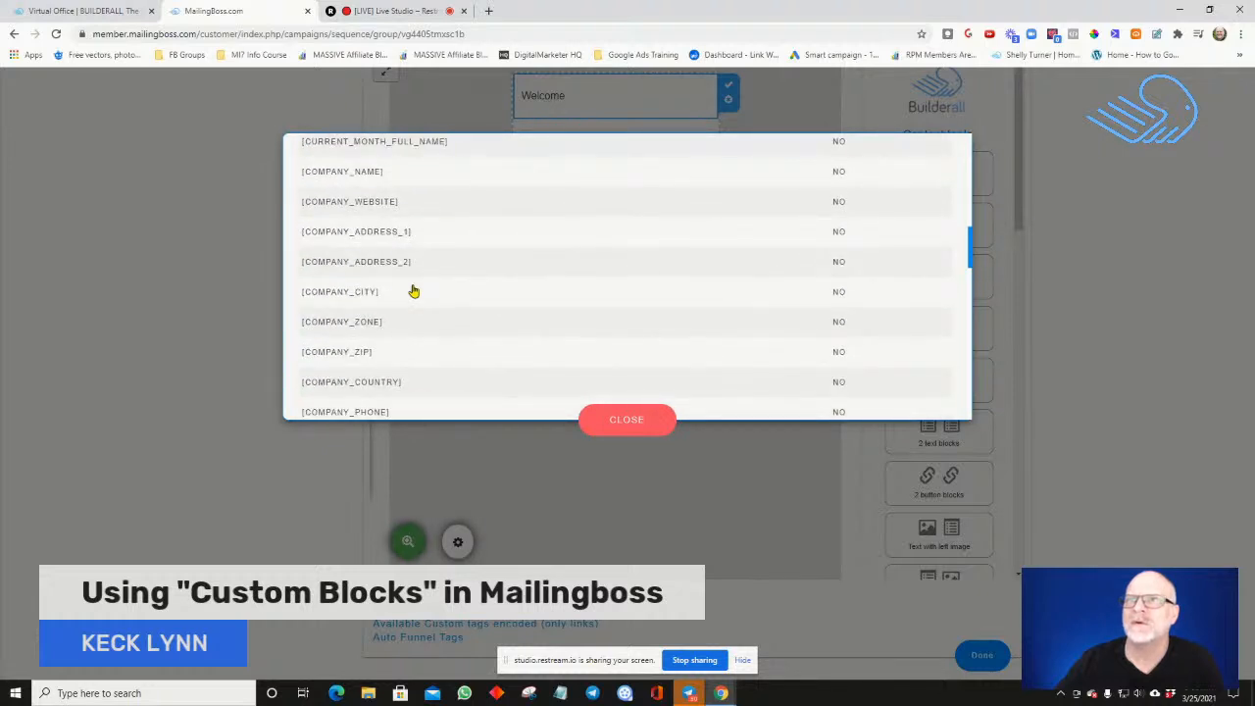
scroll(413, 290, up, 4)
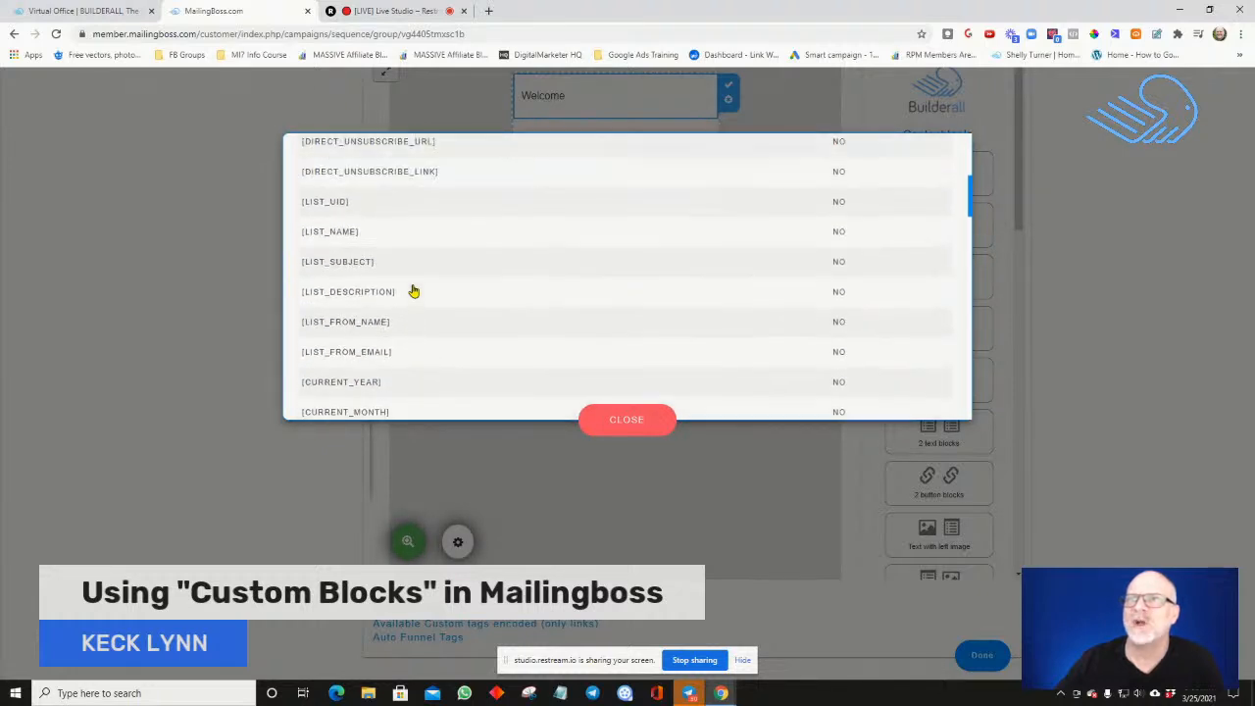
scroll(413, 291, up, 2)
scroll(413, 291, up, 2)
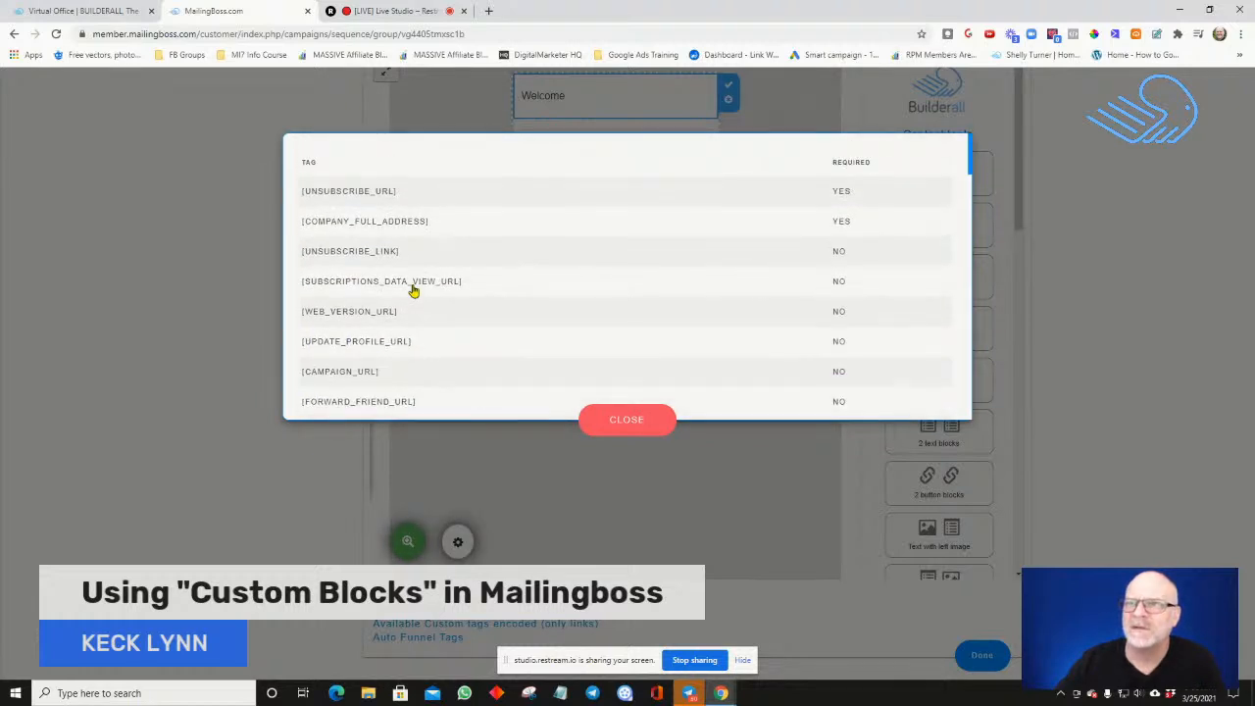
click(589, 428)
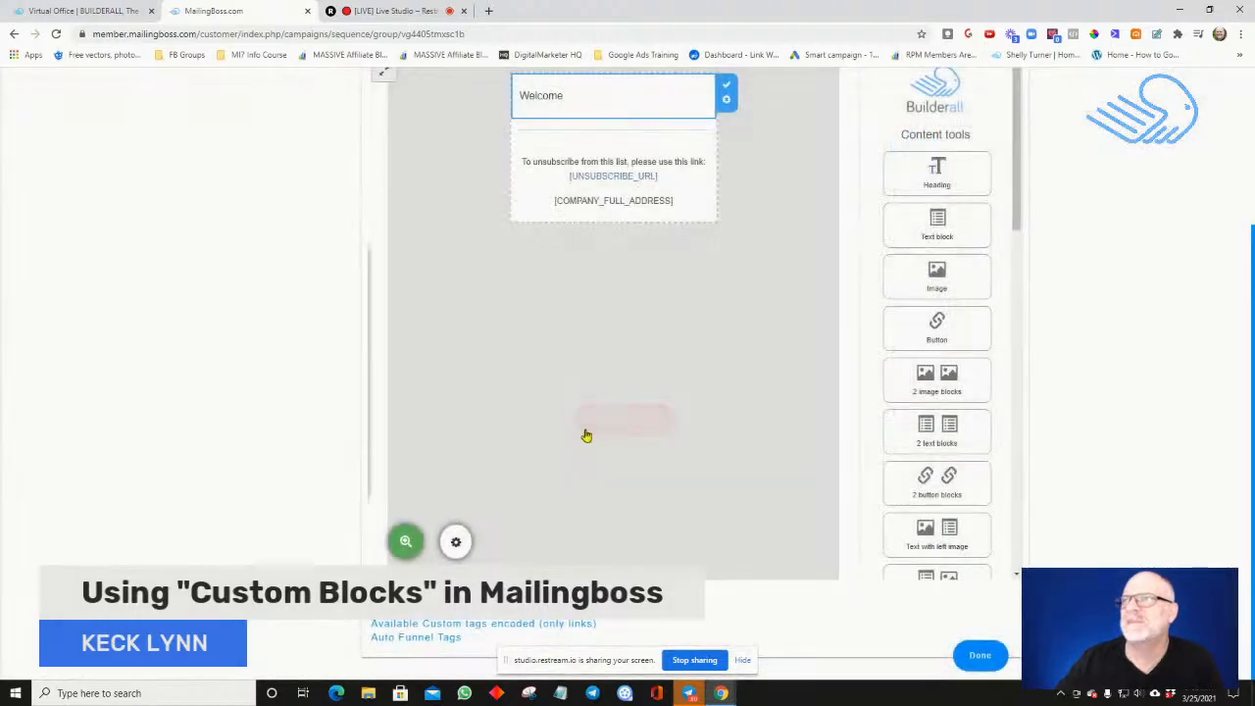
Add the first-name tag [FNAME] after "Welcome" in the email body and start a new line below it
click(577, 96)
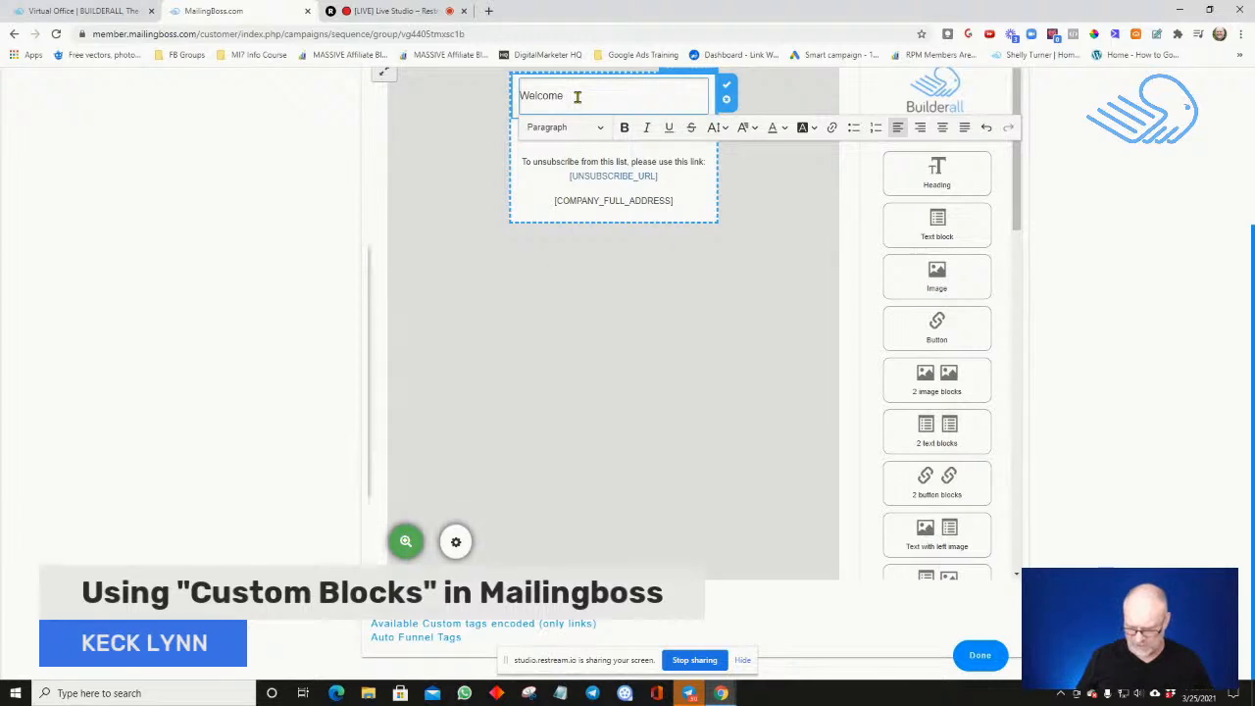
text([)
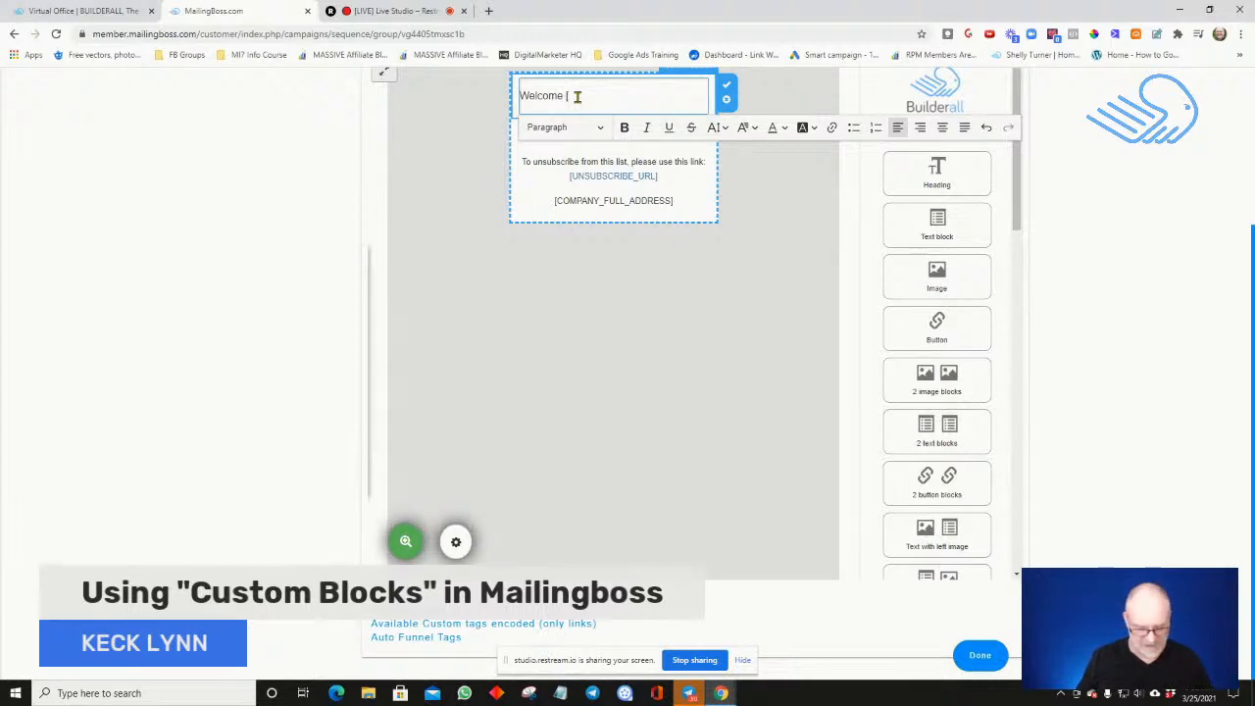
text(F)
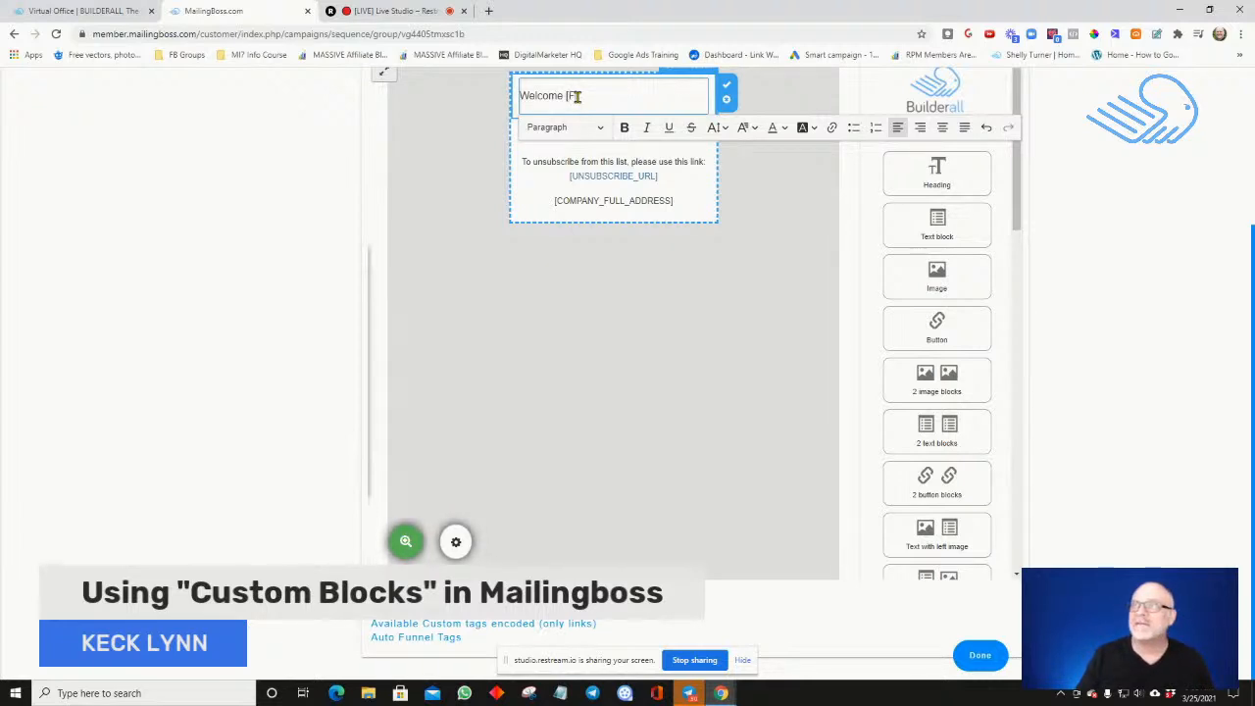
text(NAME)
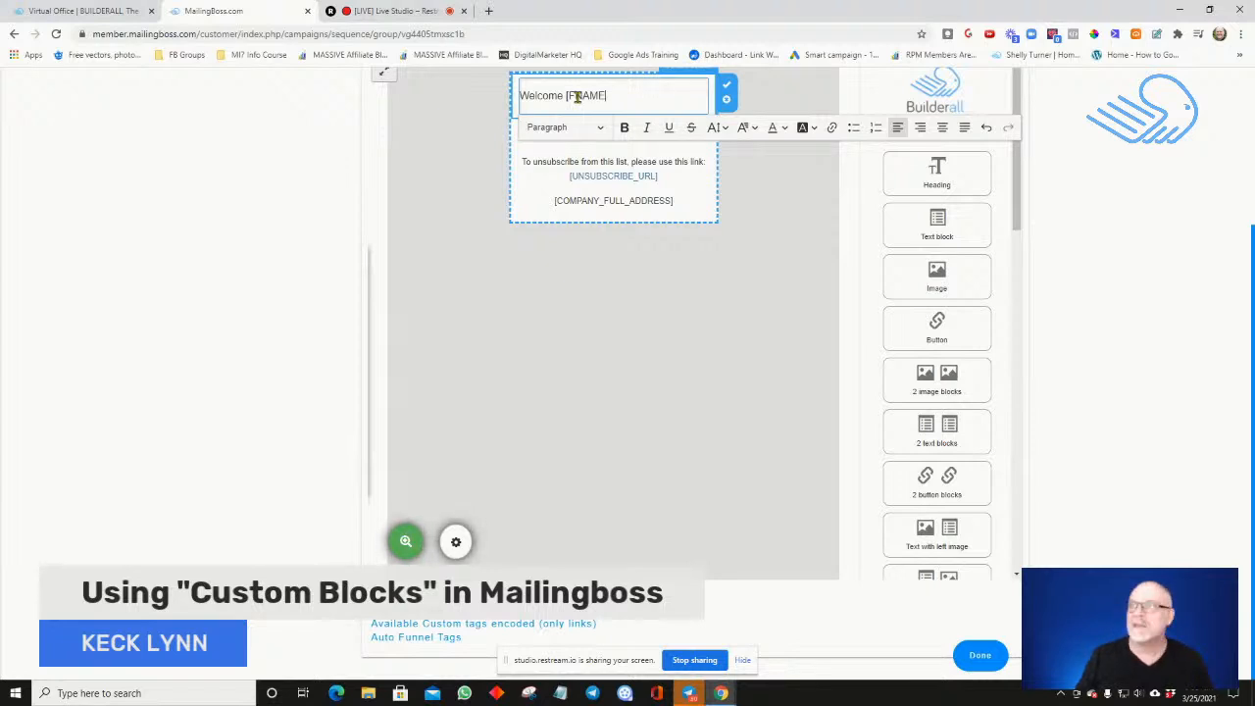
text(]!)
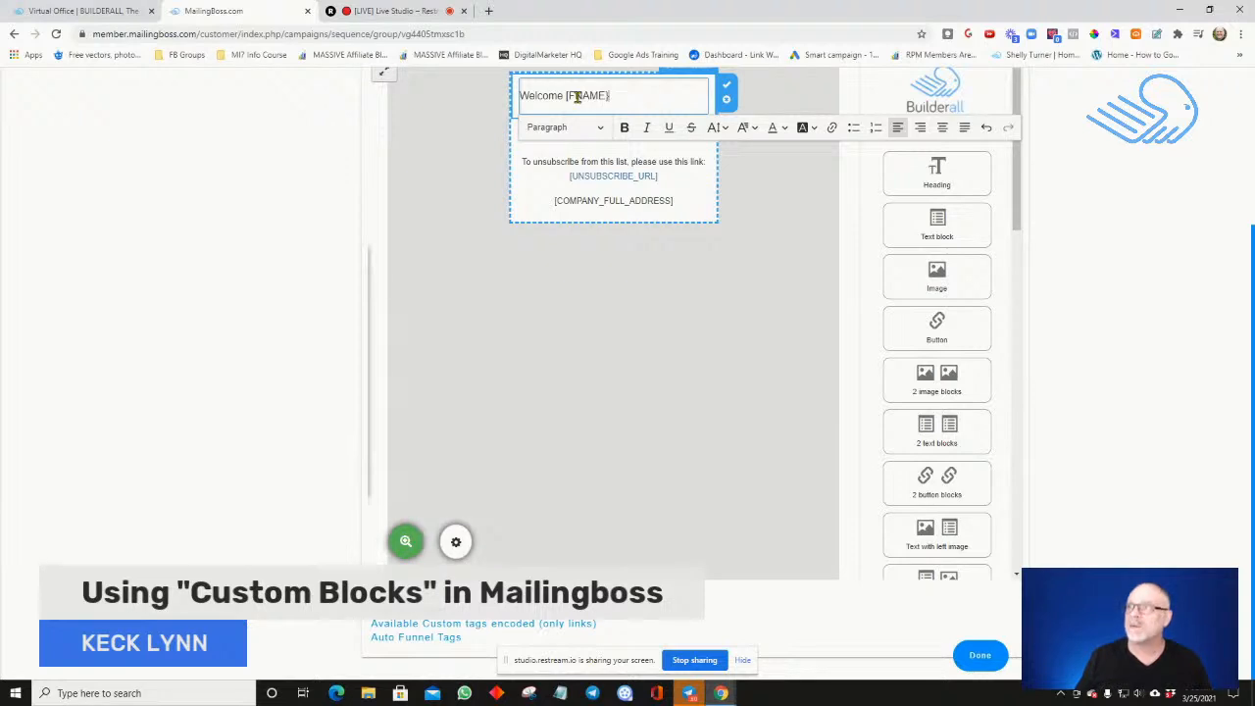
key(BackSpace)
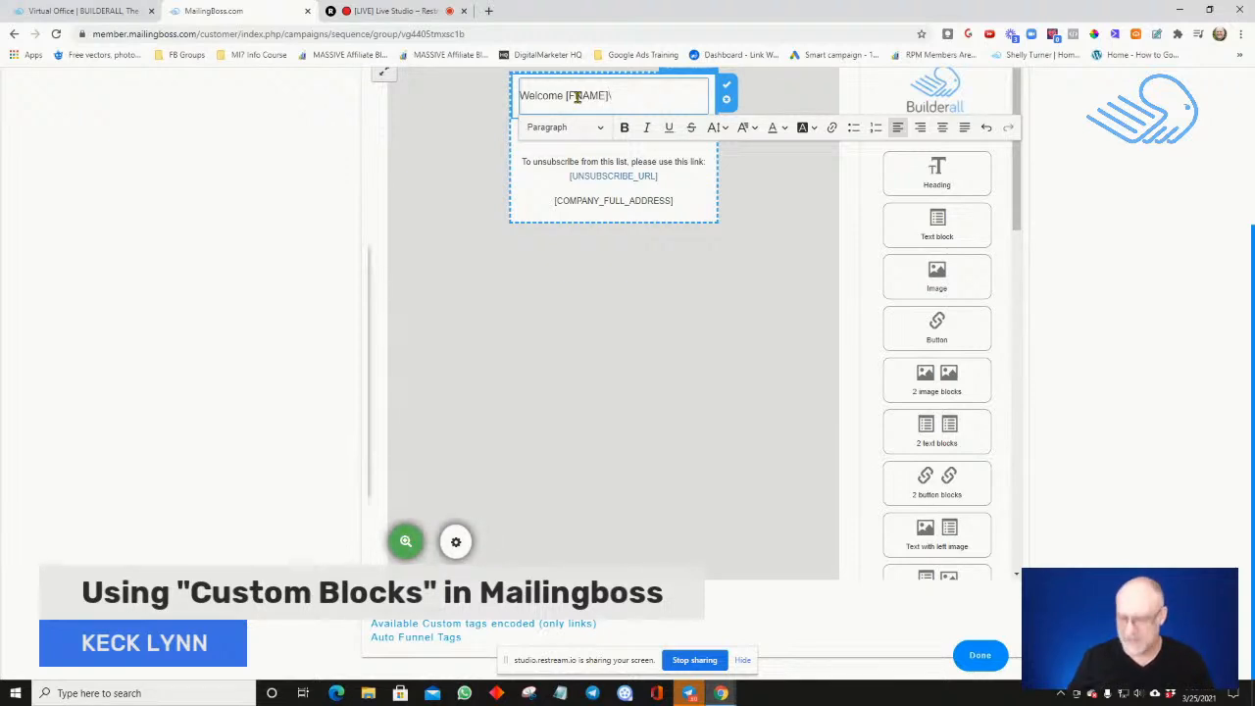
key(Return)
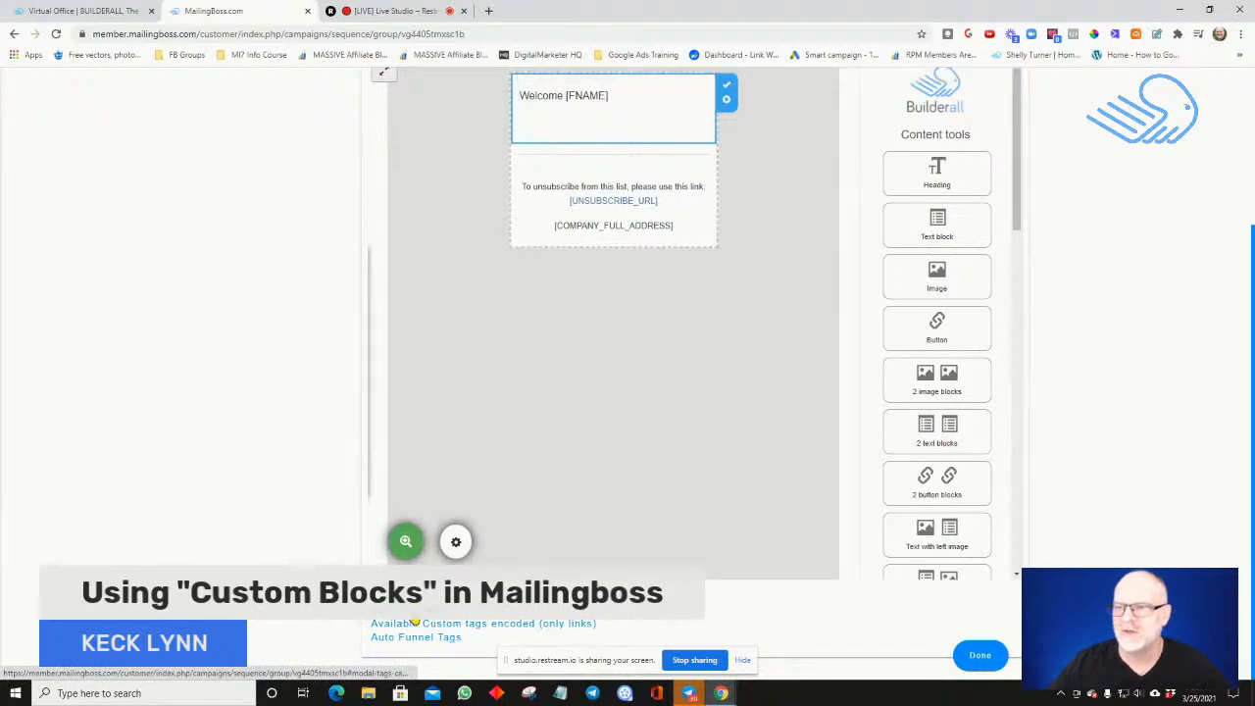
Pick the [CCT_CUSTOMBLOCK] tag from the available custom tags and place the cursor on the empty line below the greeting
click(415, 623)
scroll(419, 390, down, 1)
scroll(420, 390, down, 10)
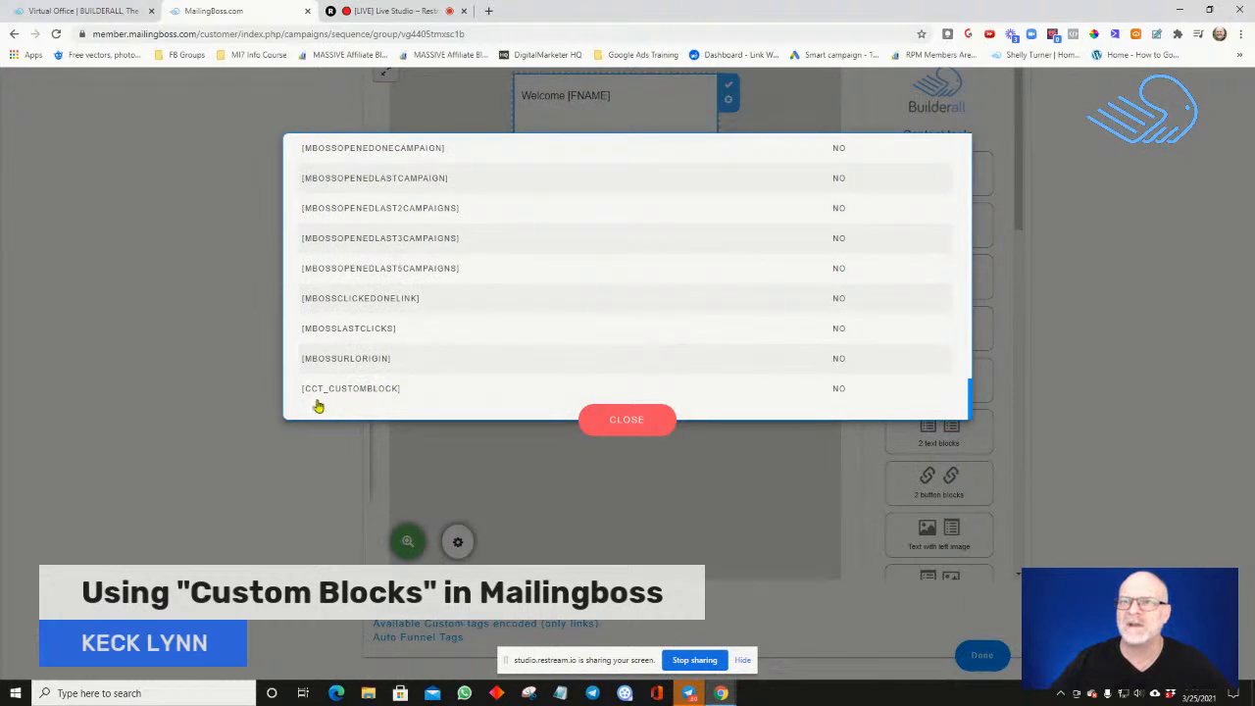
click(380, 391)
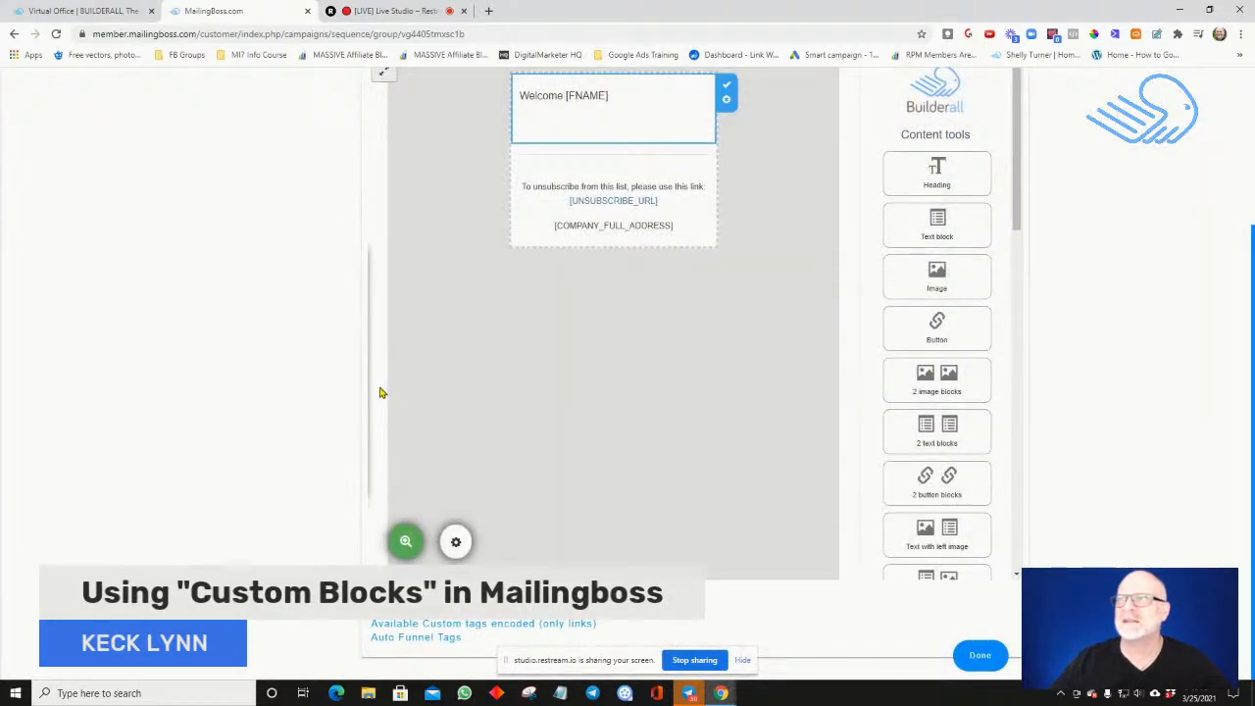
click(574, 114)
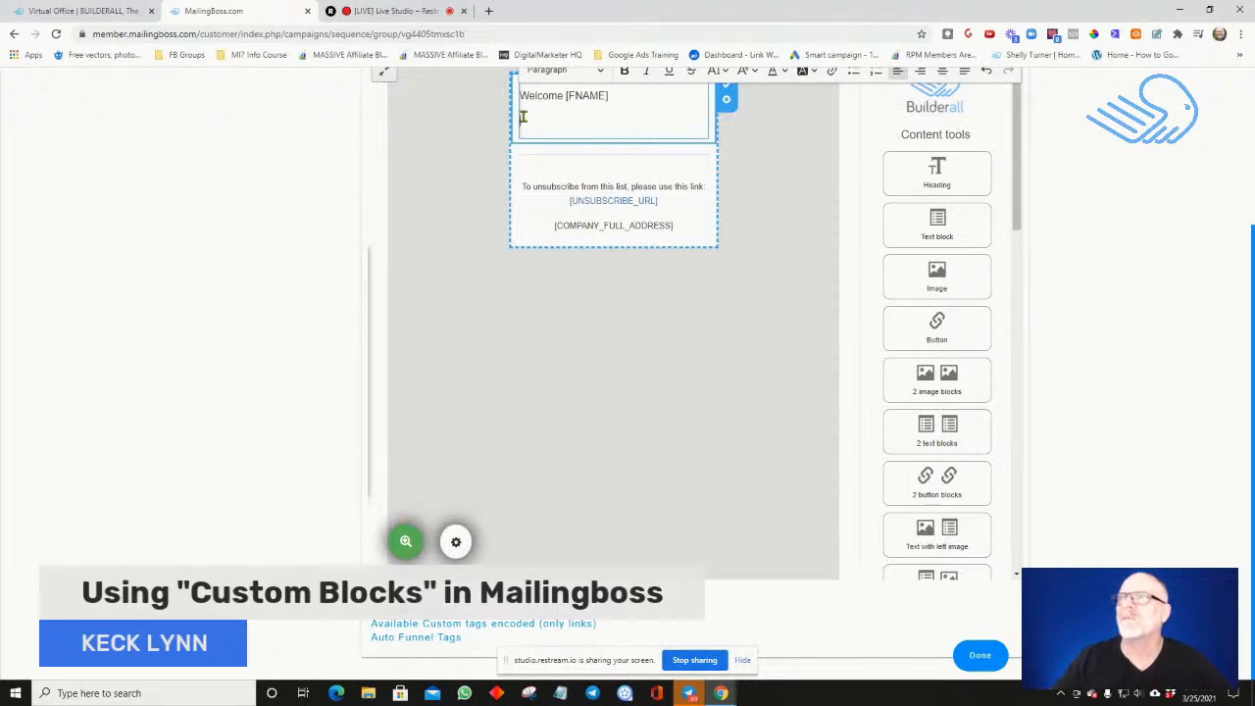
click(402, 624)
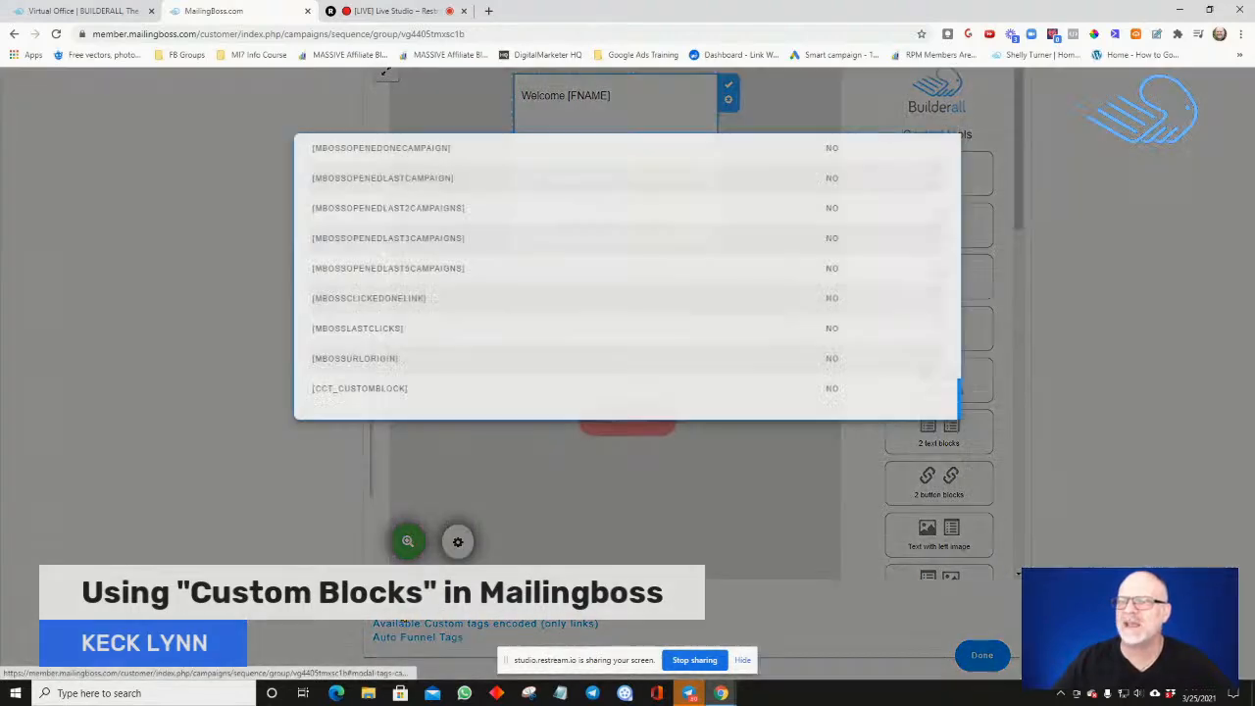
scroll(381, 271, up, 2)
scroll(380, 272, down, 2)
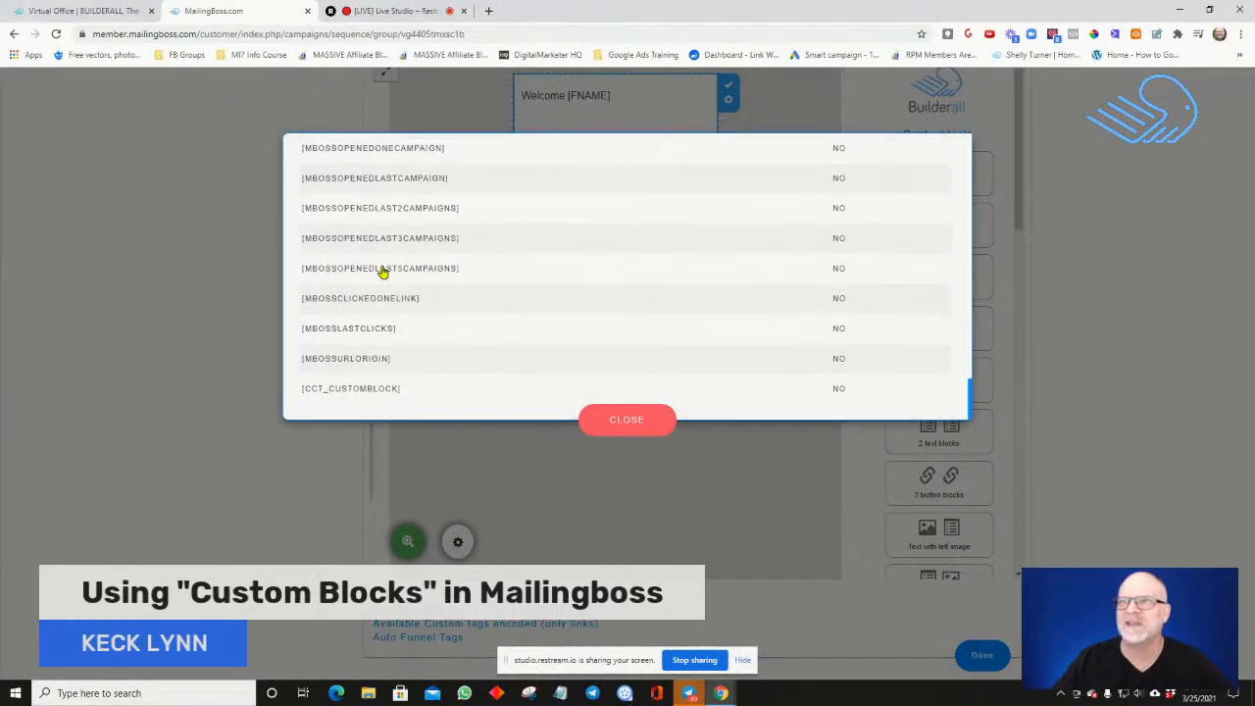
click(374, 393)
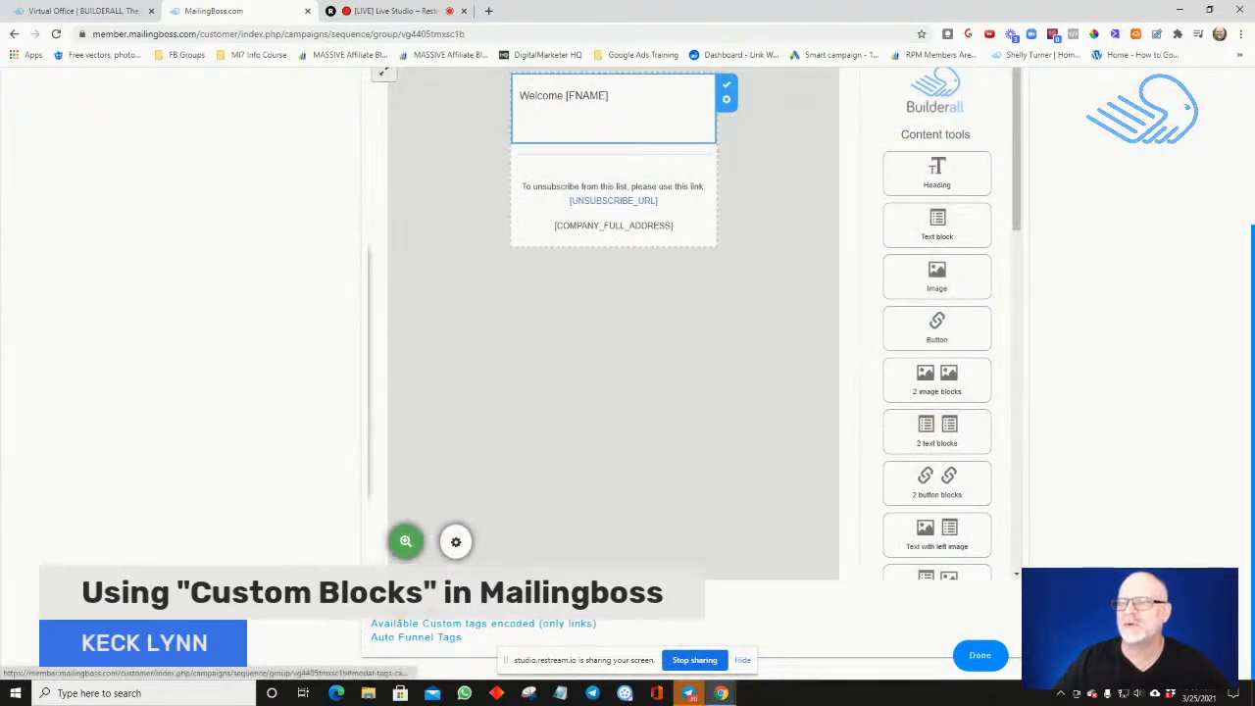
click(394, 610)
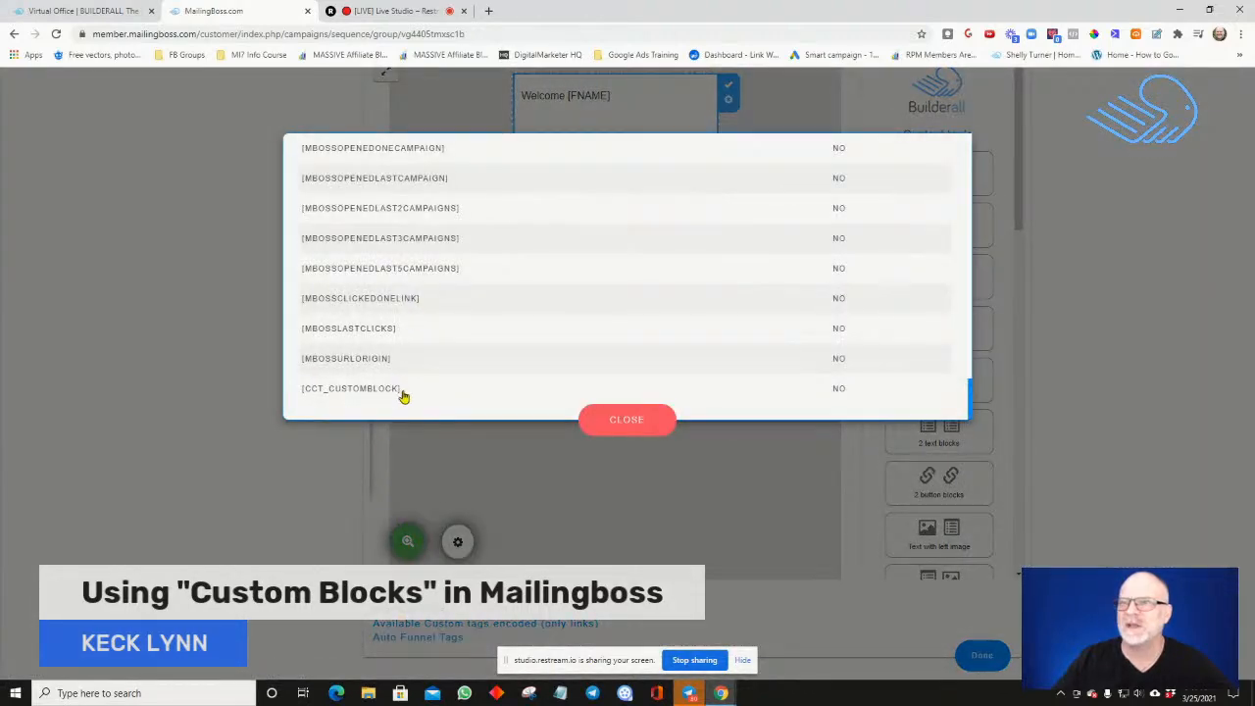
drag(402, 396, 302, 393)
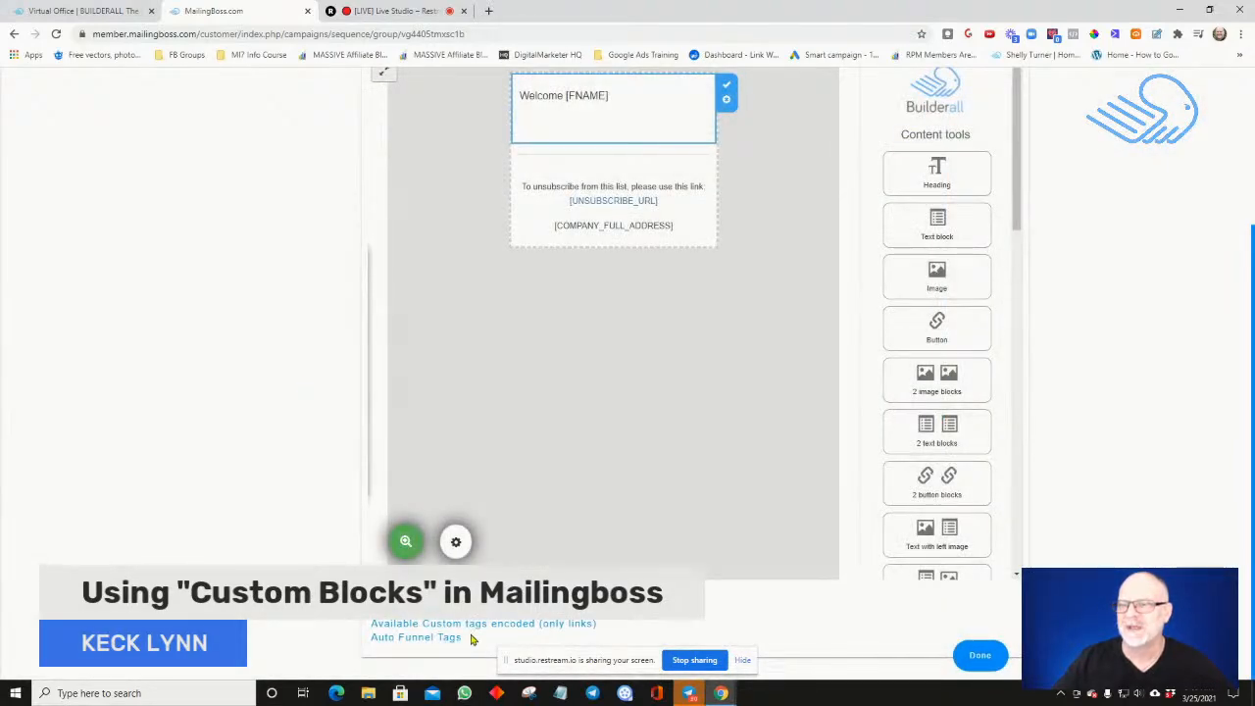
click(432, 625)
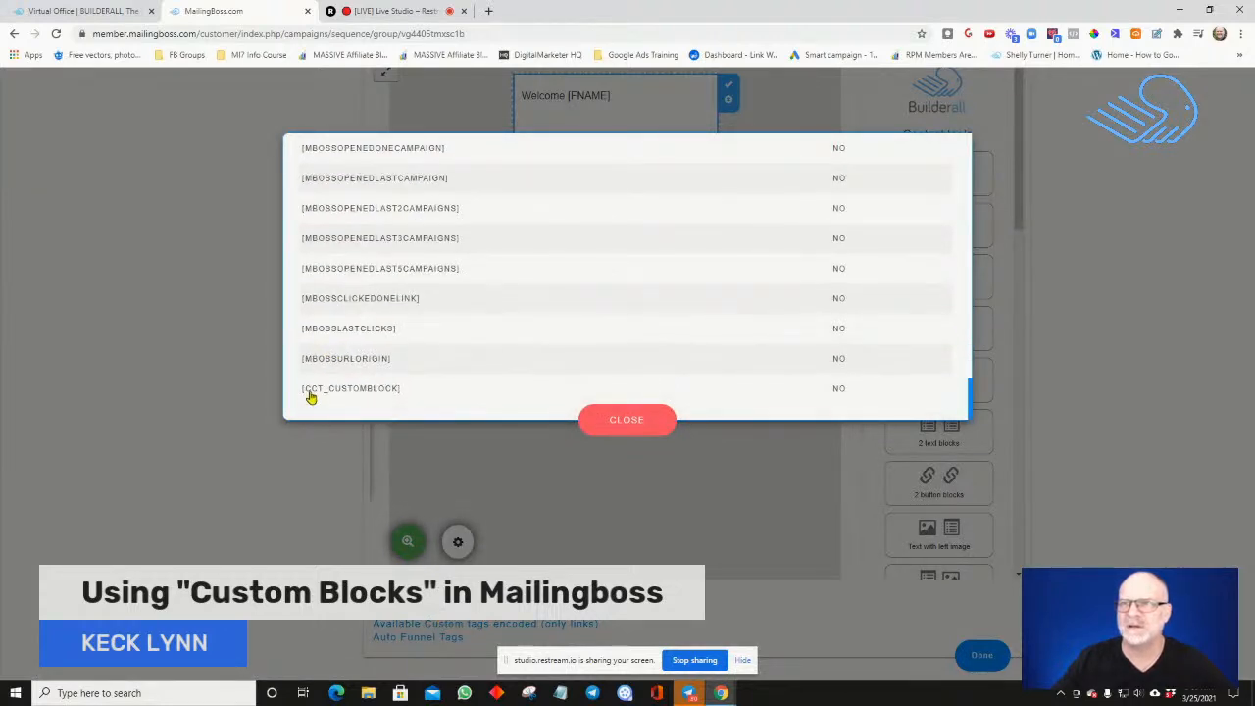
mouse_move(305, 397)
mouse_down()
mouse_move(378, 392)
mouse_move(328, 386)
mouse_up()
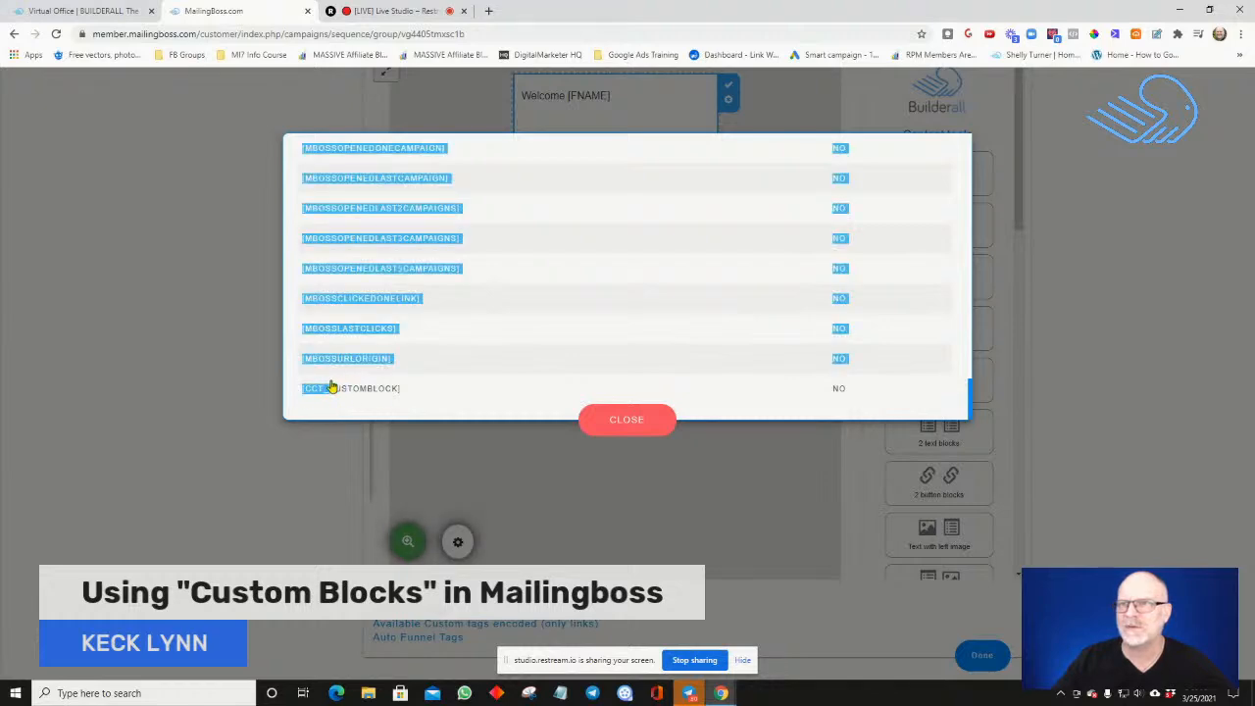
click(401, 395)
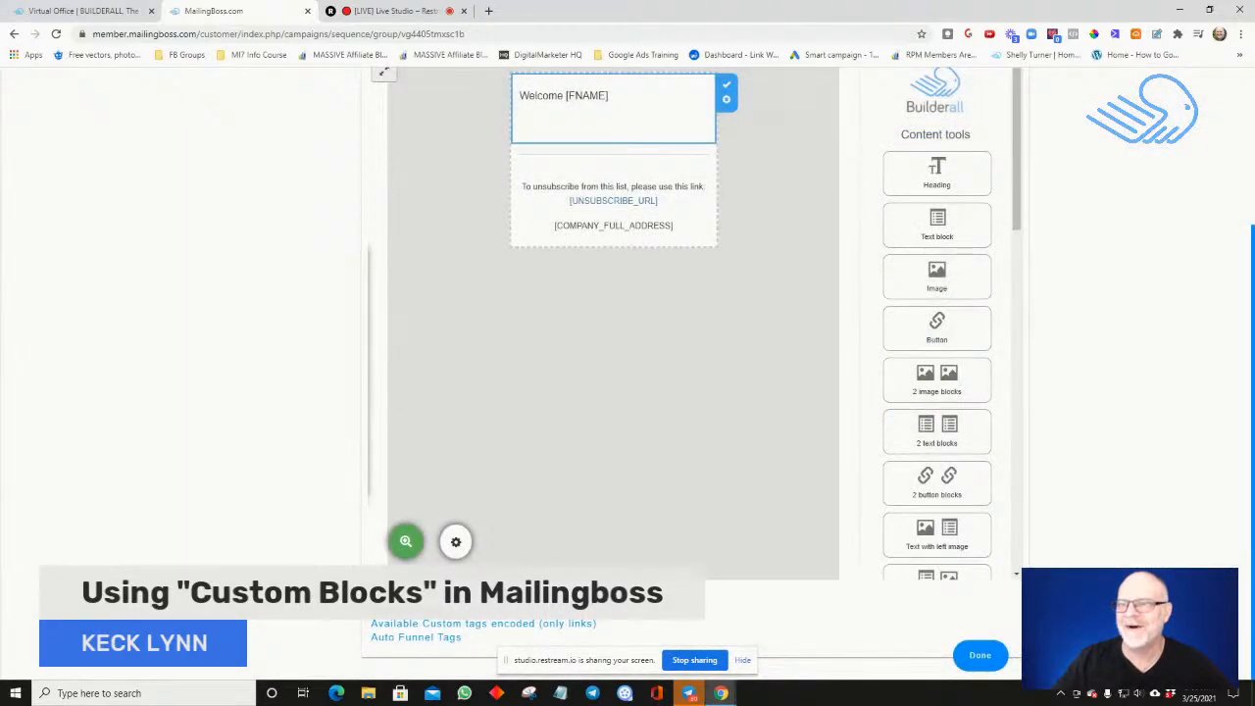
Select the full [CCT_CUSTOMBLOCK] tag in the list of available custom tags and copy it
click(431, 610)
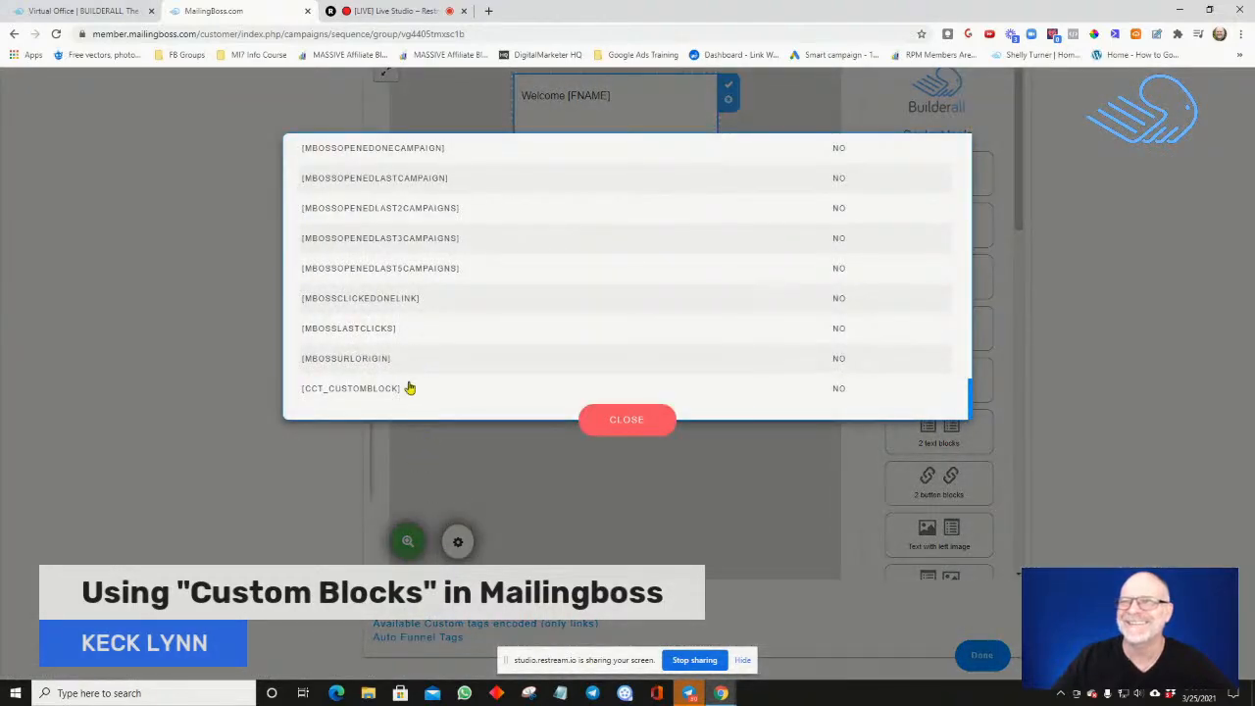
scroll(406, 405, up, 3)
scroll(406, 405, down, 3)
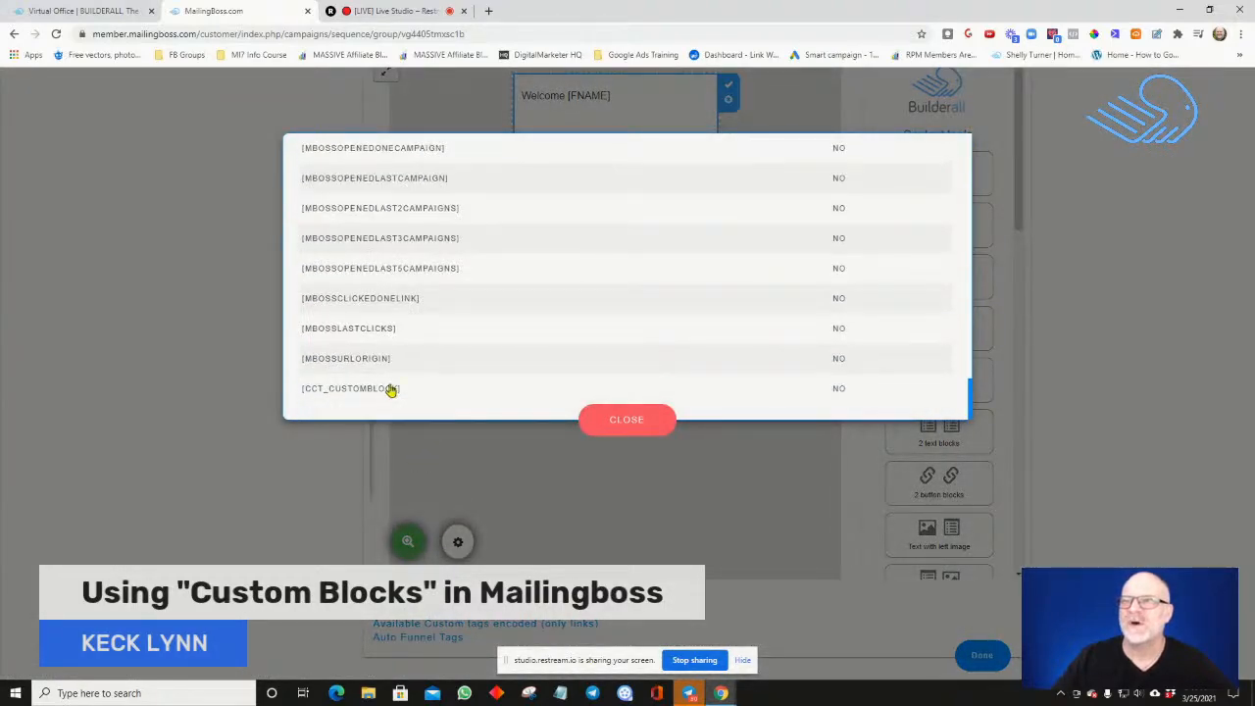
drag(401, 392, 309, 394)
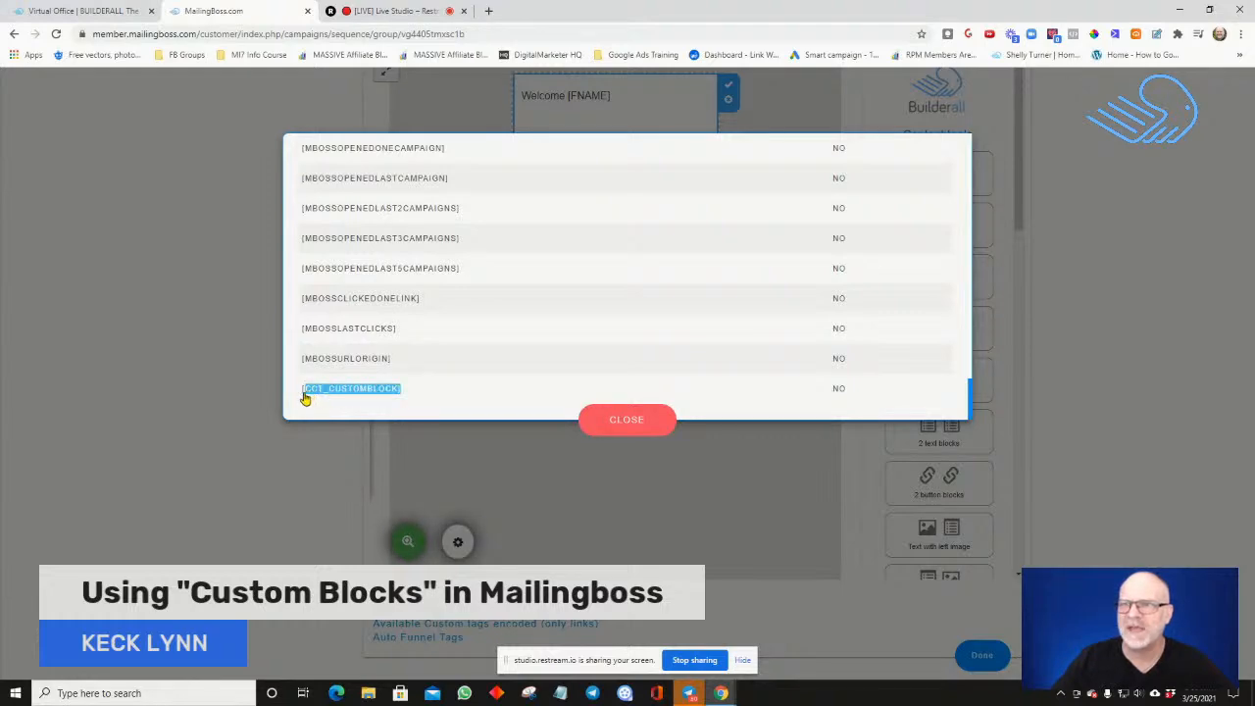
key(Escape)
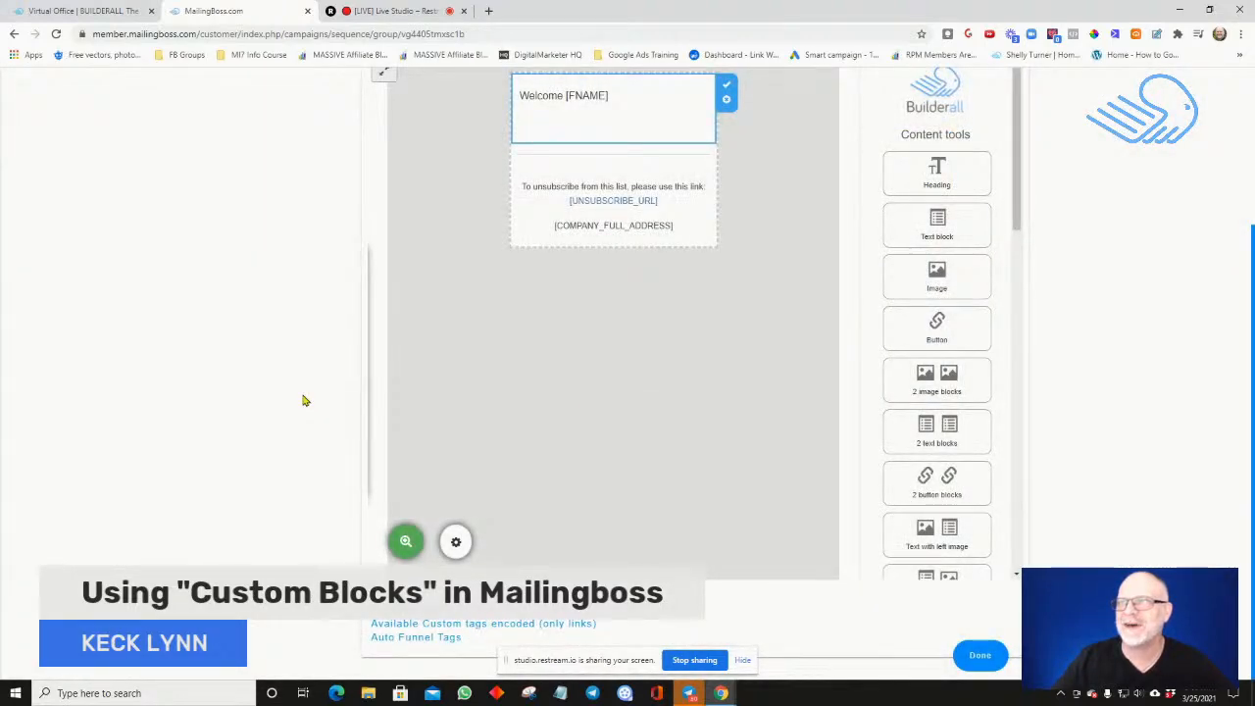
click(422, 622)
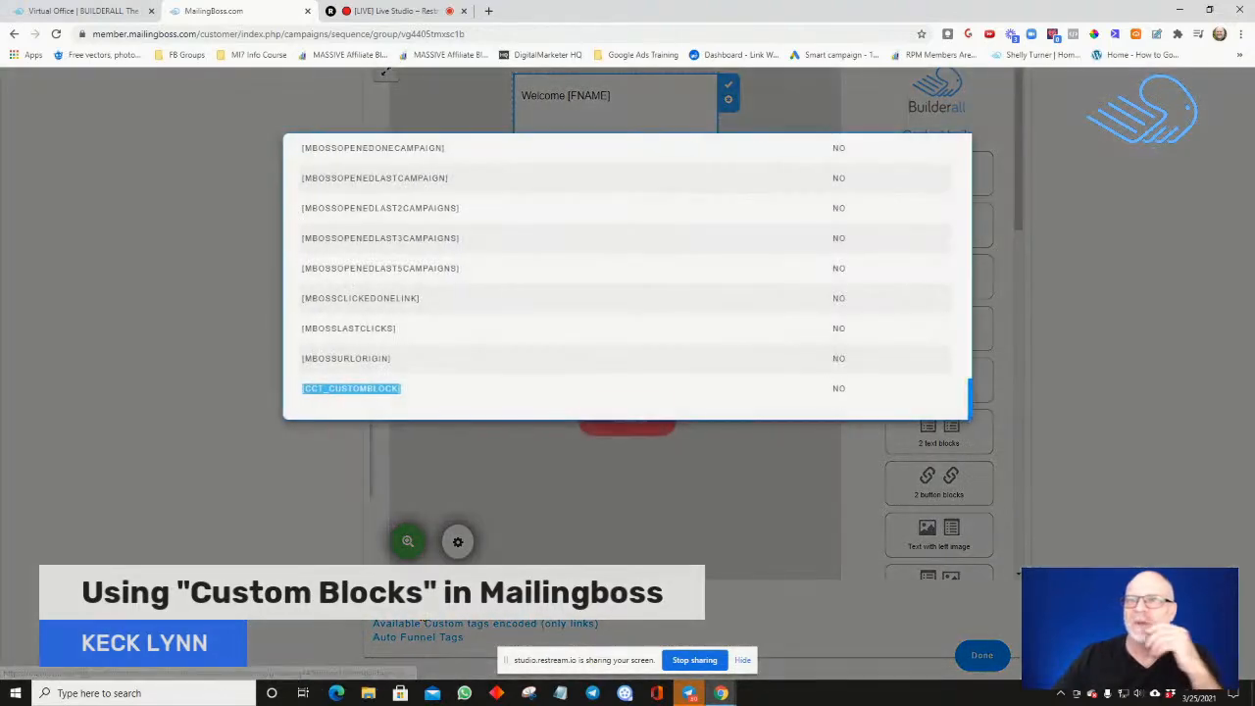
right_click(355, 392)
click(378, 400)
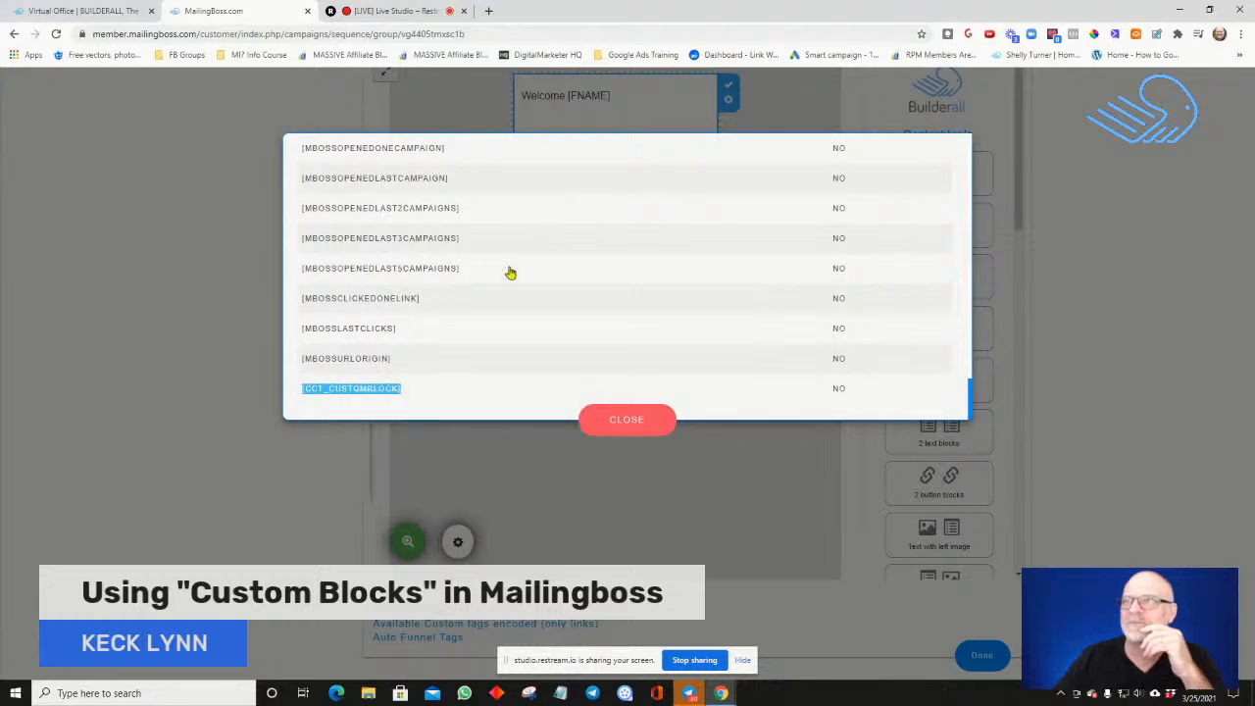
Paste the copied [CCT_CUSTOMBLOCK] tag on the empty line below the greeting in the email body and save the email
click(591, 124)
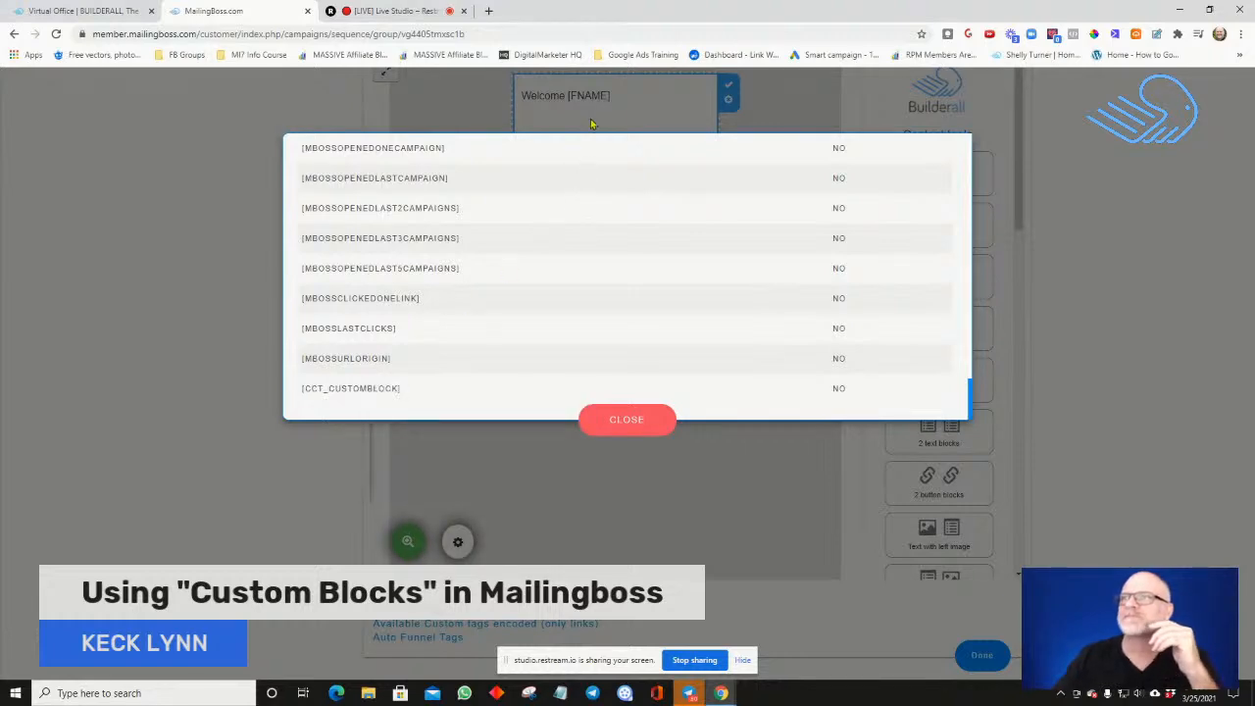
click(644, 419)
click(533, 121)
right_click(534, 126)
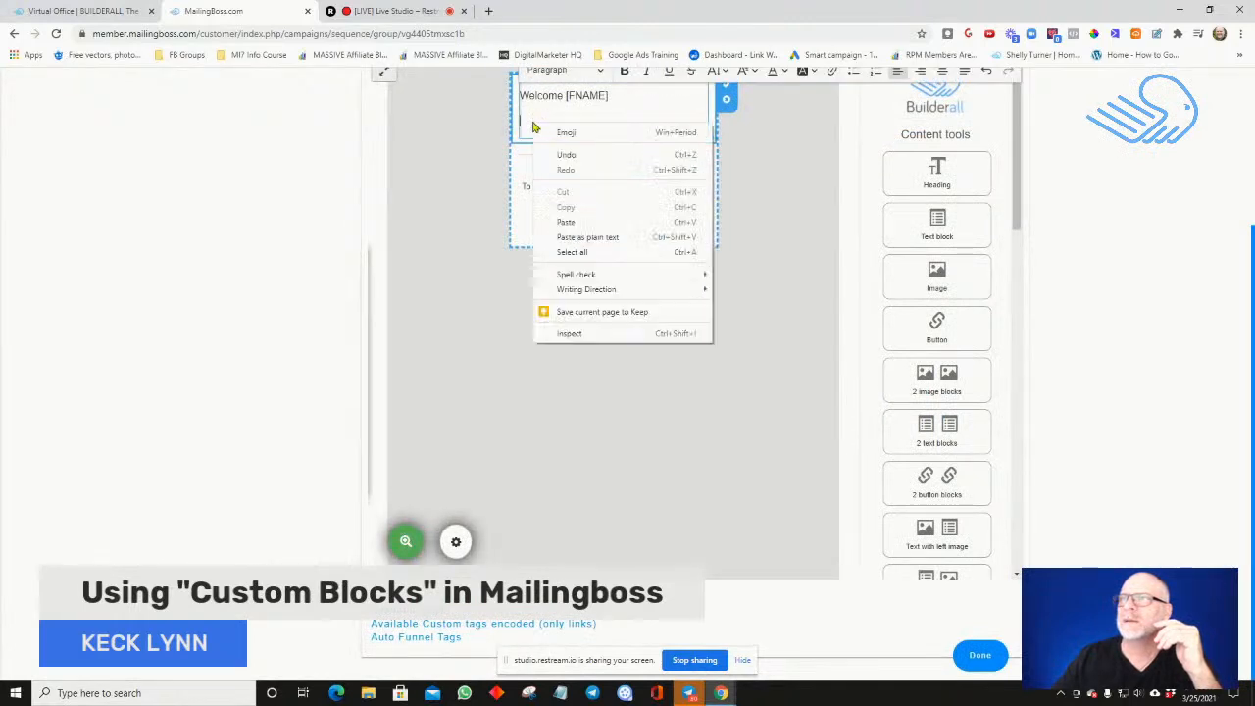
click(565, 222)
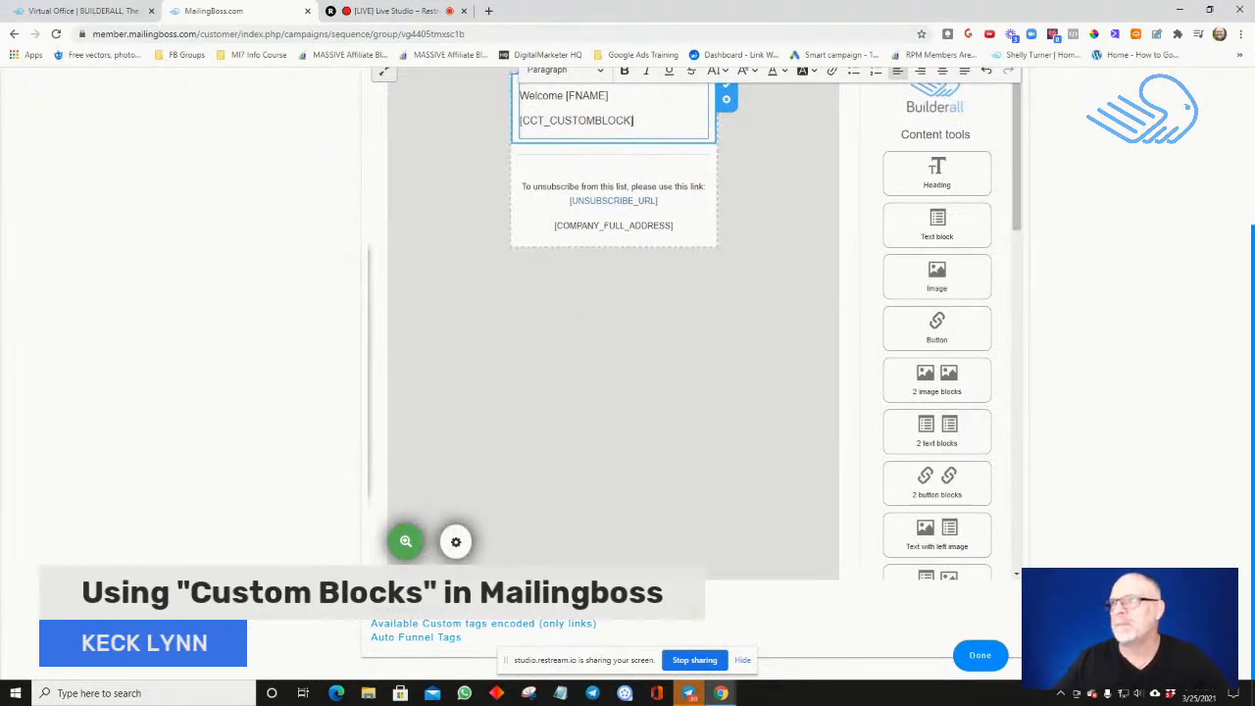
click(993, 662)
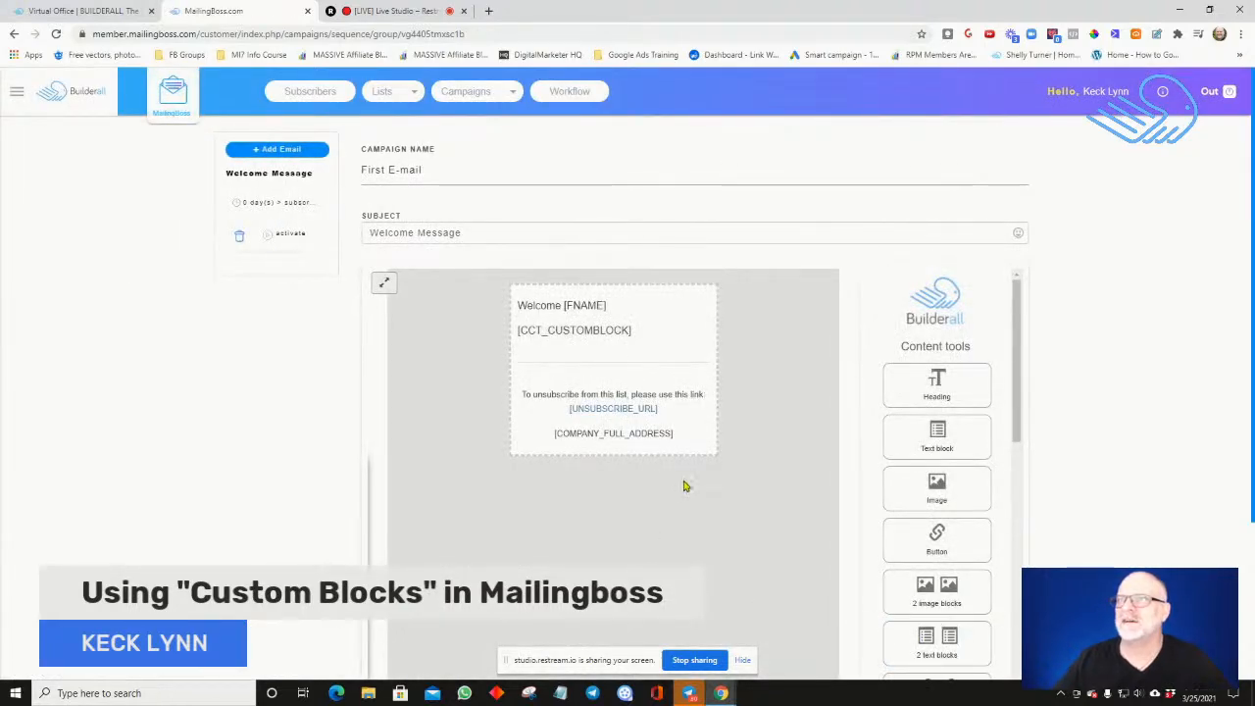
scroll(675, 456, down, 1)
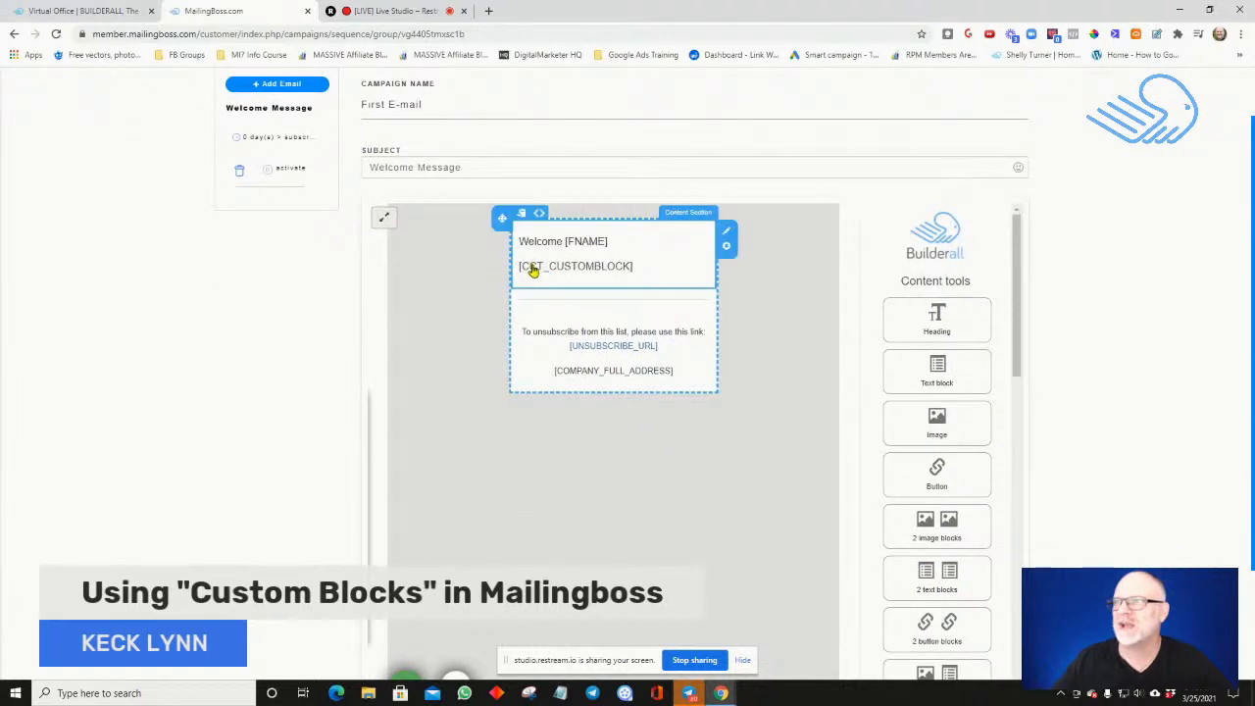
scroll(762, 461, down, 2)
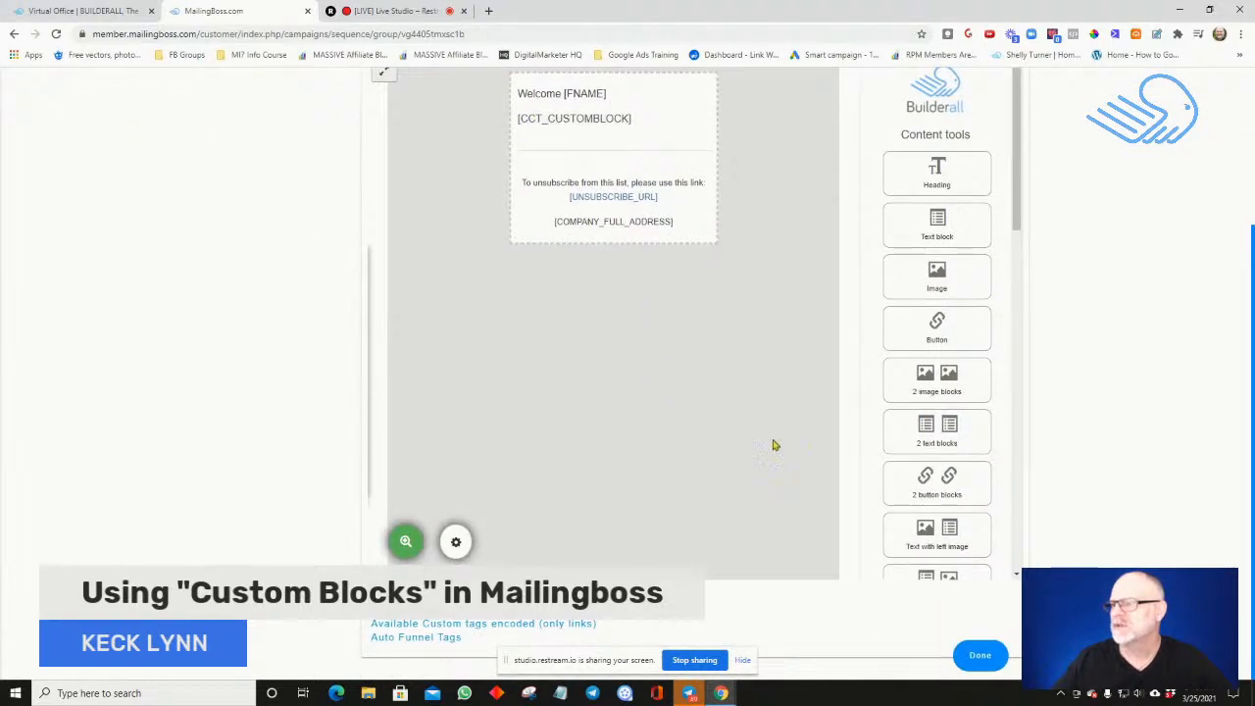
click(1001, 665)
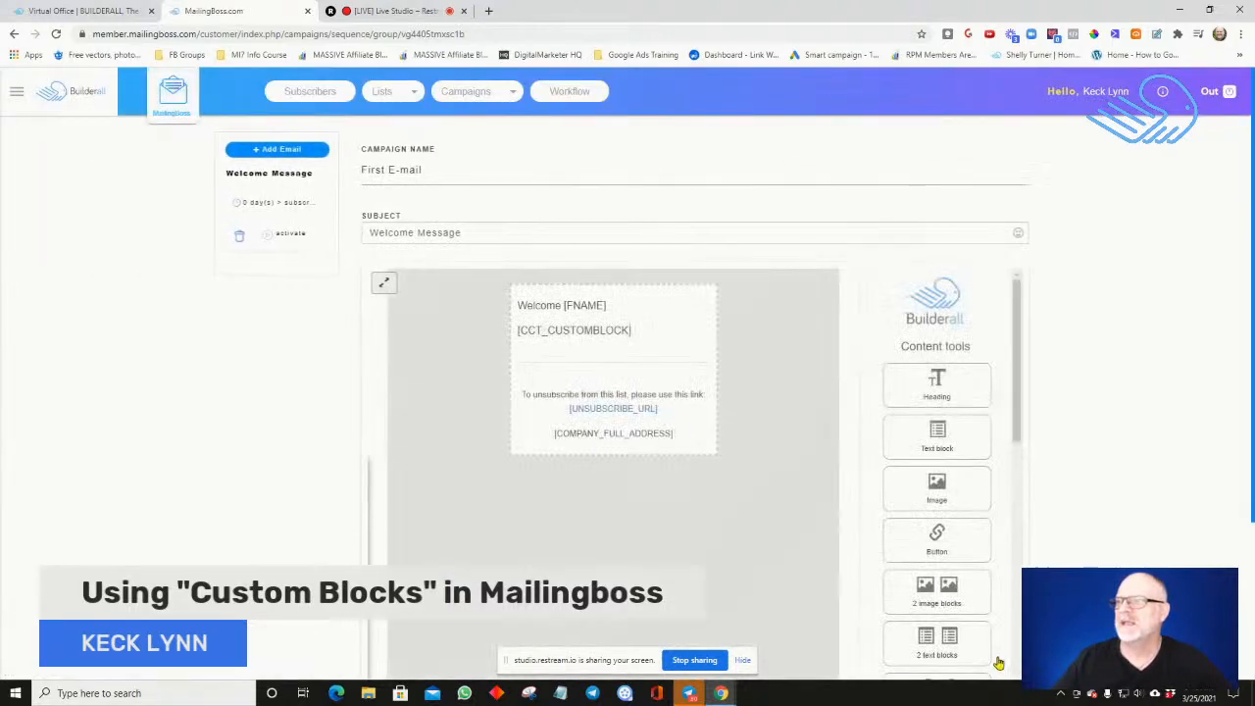
Reopen the Welcome Message email and look over its editor page, including the start of the content tools list
scroll(820, 420, down, 2)
scroll(820, 420, up, 2)
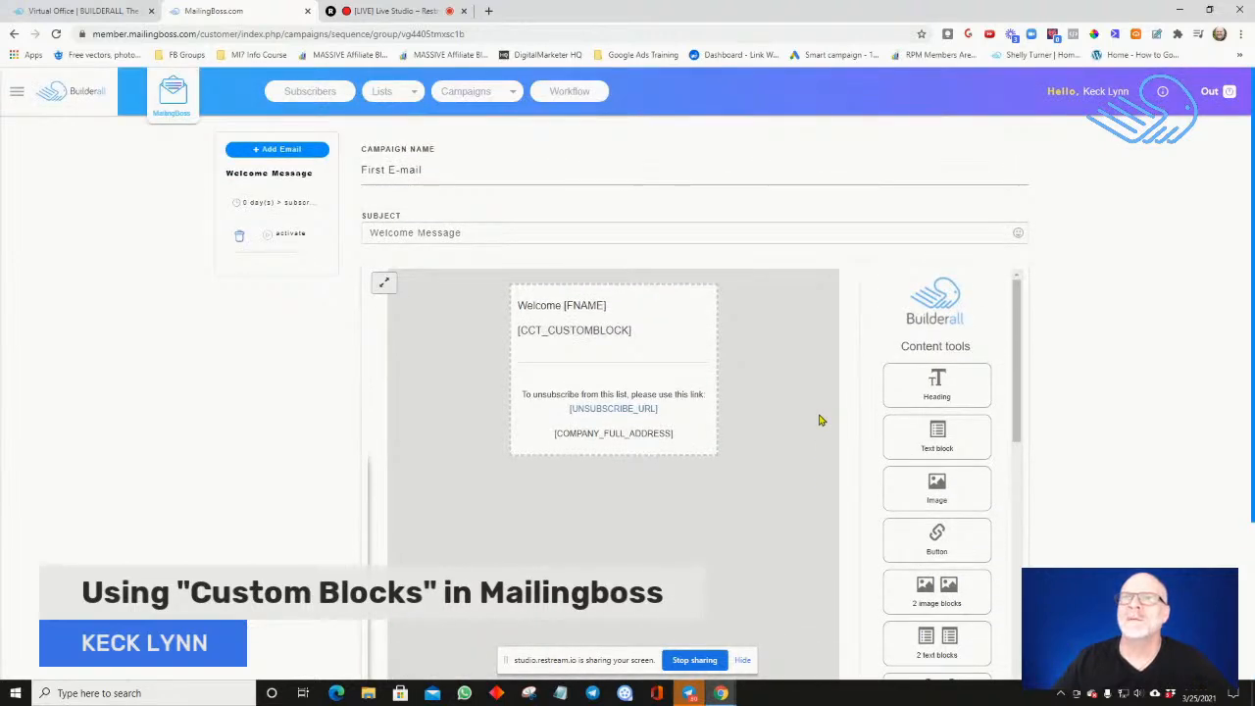
scroll(579, 336, down, 2)
scroll(580, 337, down, 1)
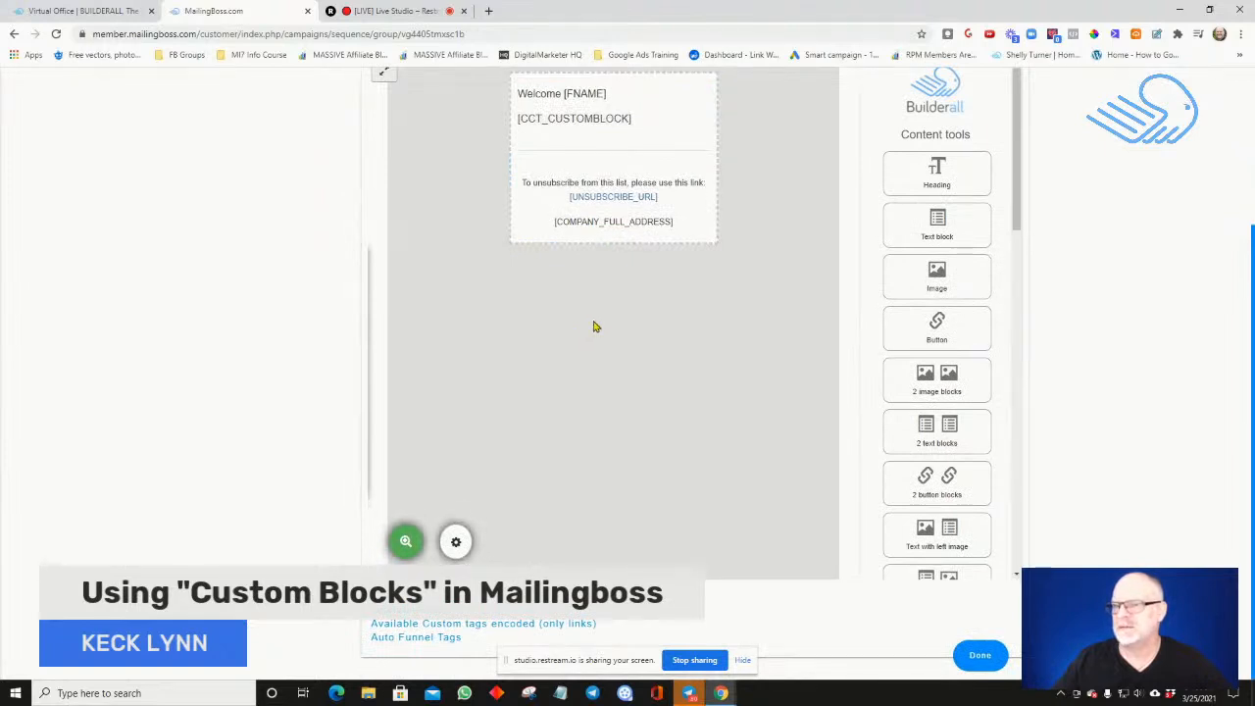
scroll(566, 260, up, 3)
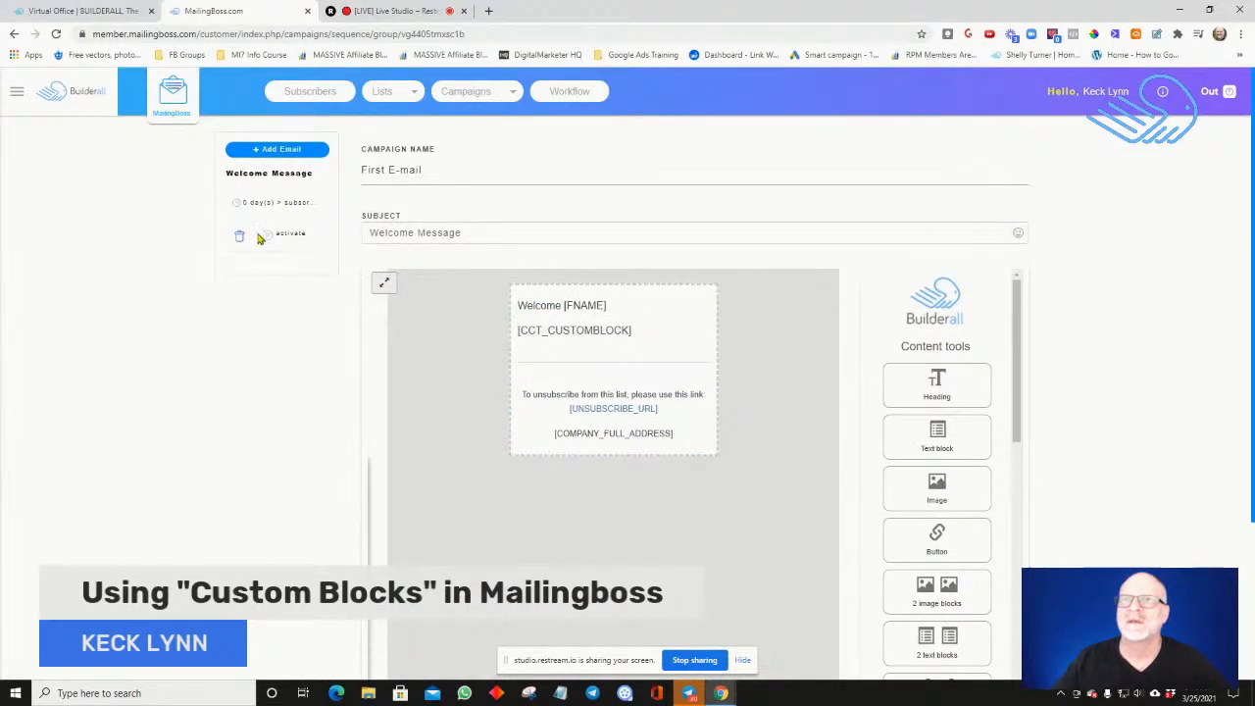
click(256, 177)
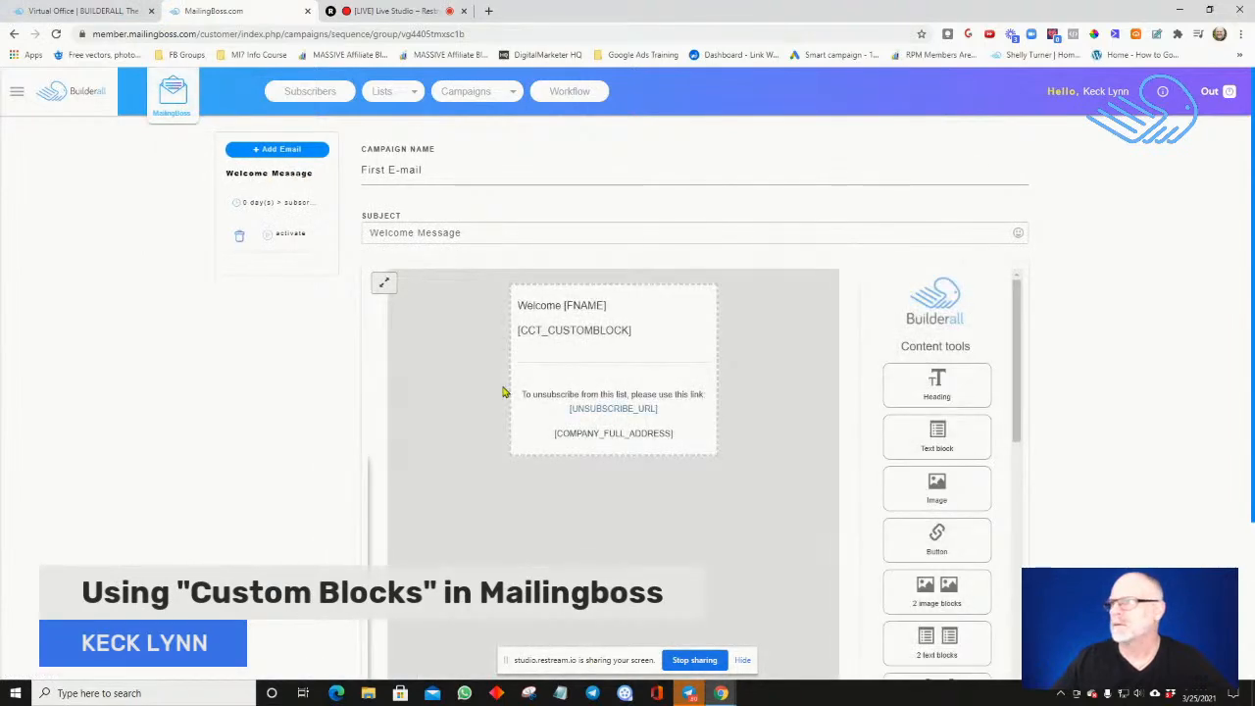
scroll(503, 392, down, 2)
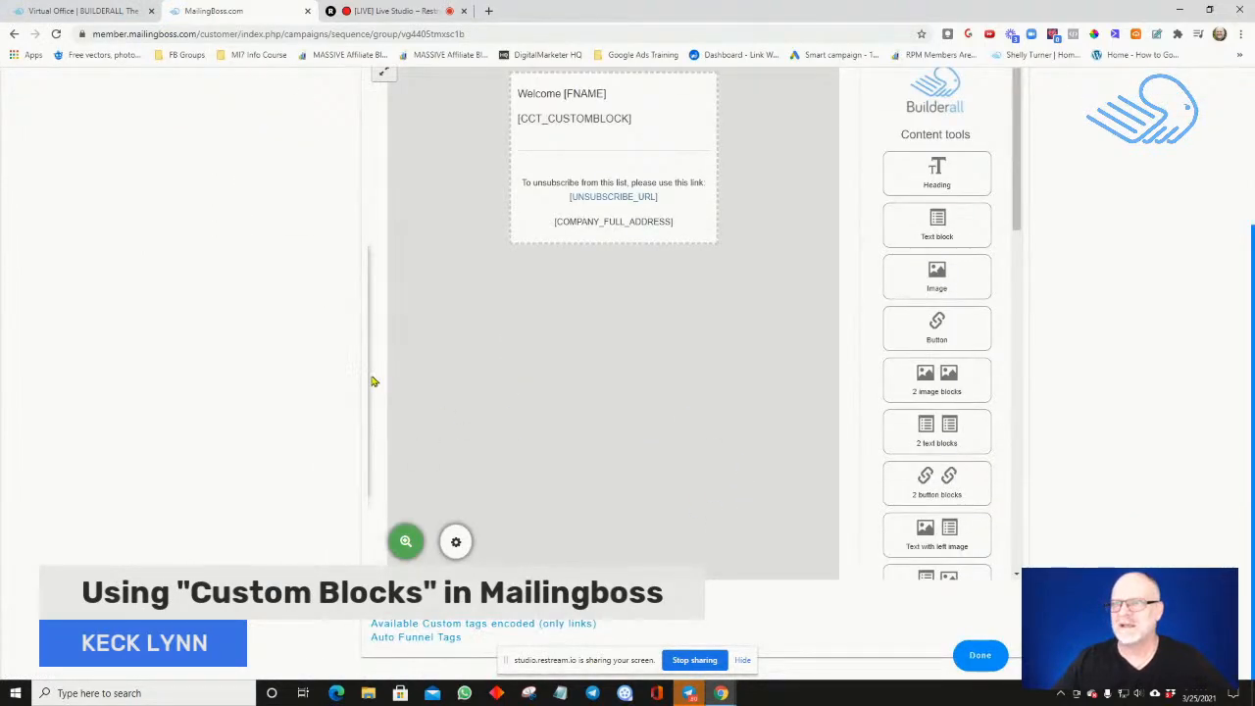
scroll(379, 375, up, 2)
scroll(380, 373, down, 2)
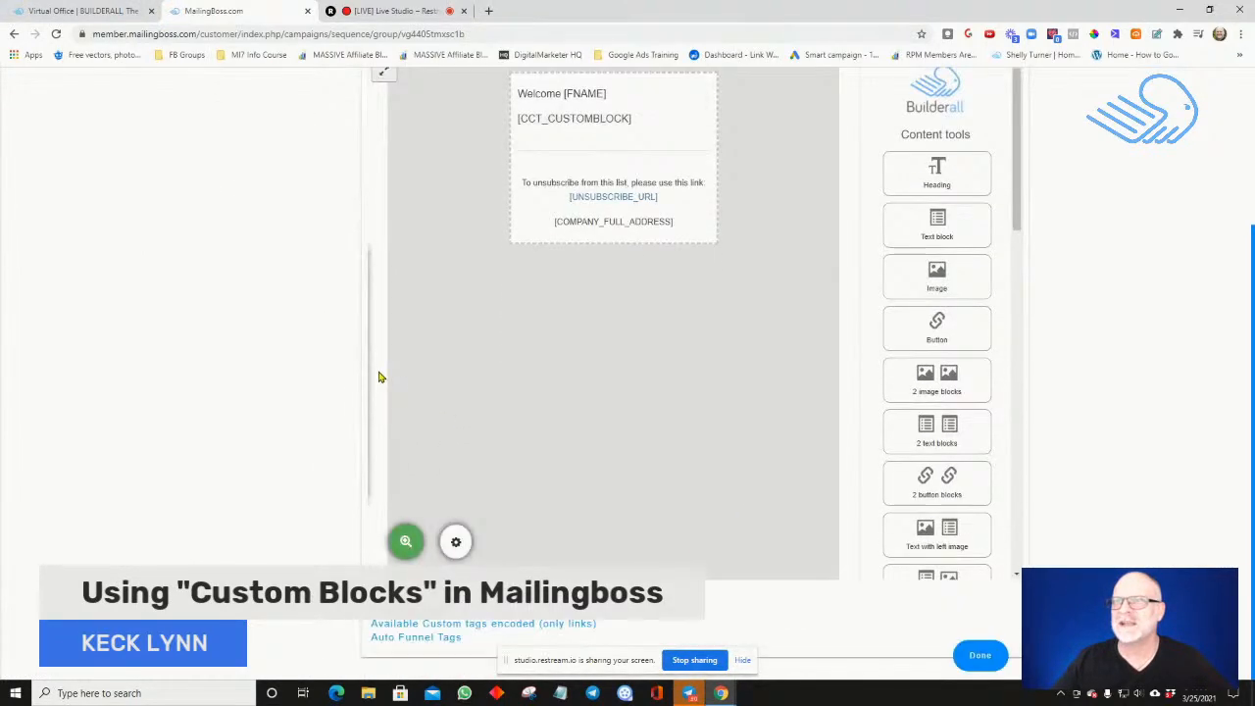
scroll(365, 357, up, 1)
scroll(365, 357, down, 1)
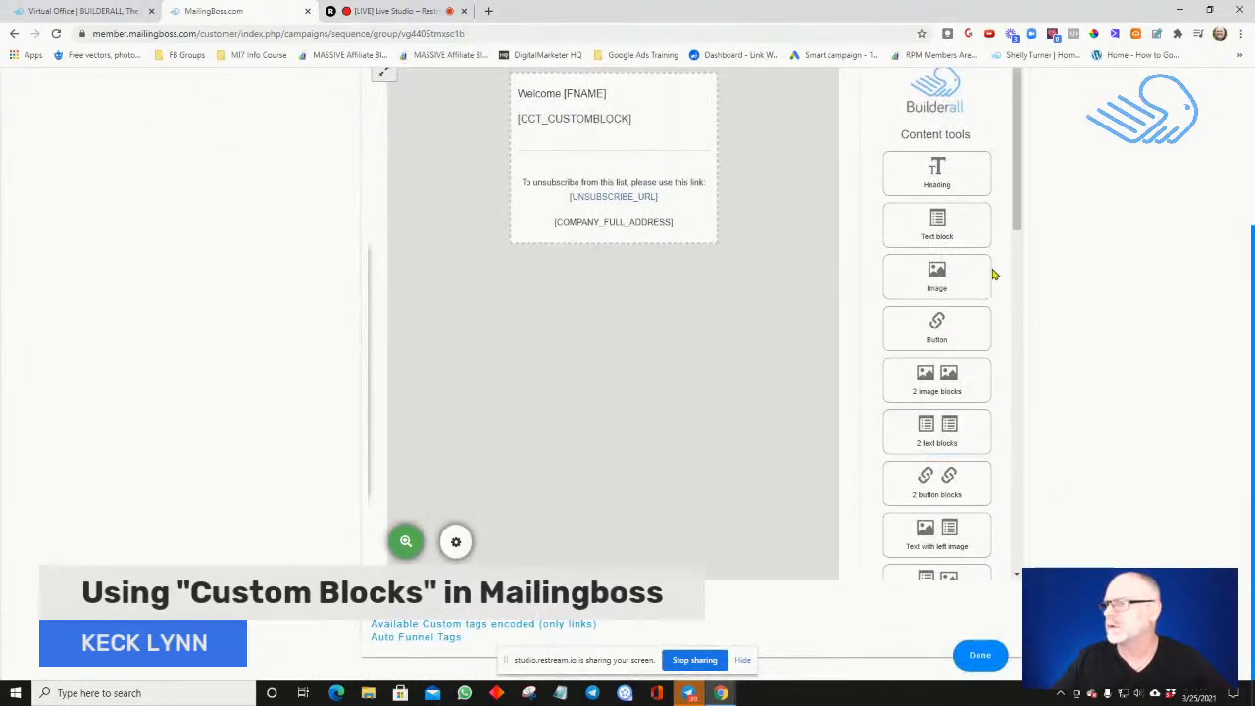
scroll(1017, 207, down, 10)
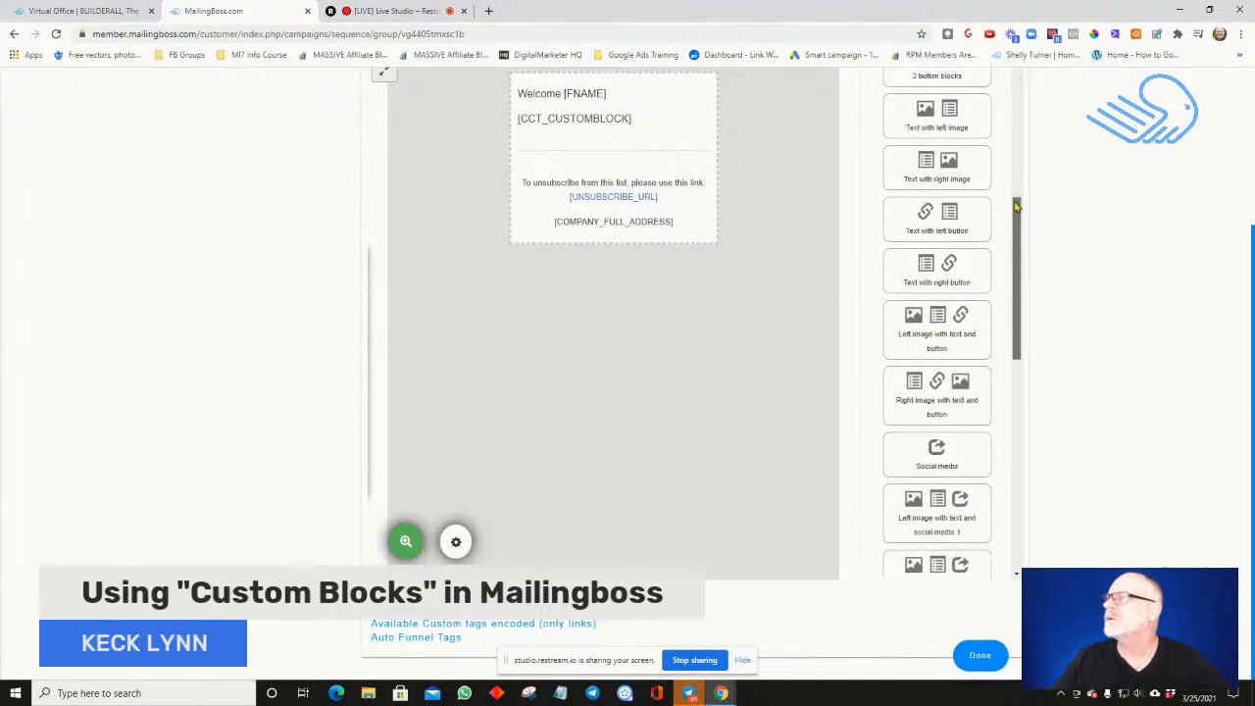
scroll(1017, 207, up, 10)
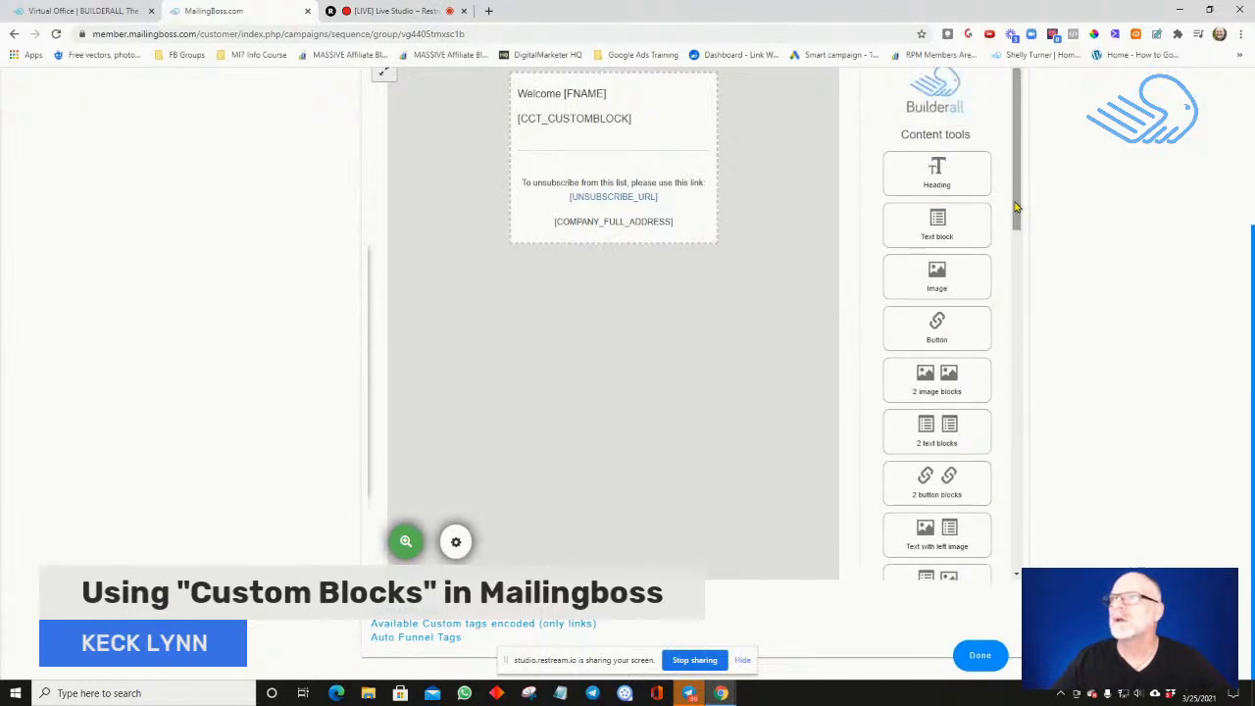
Activate the Welcome Message email in the sequence and look through the content tools down to the timers
scroll(328, 170, up, 3)
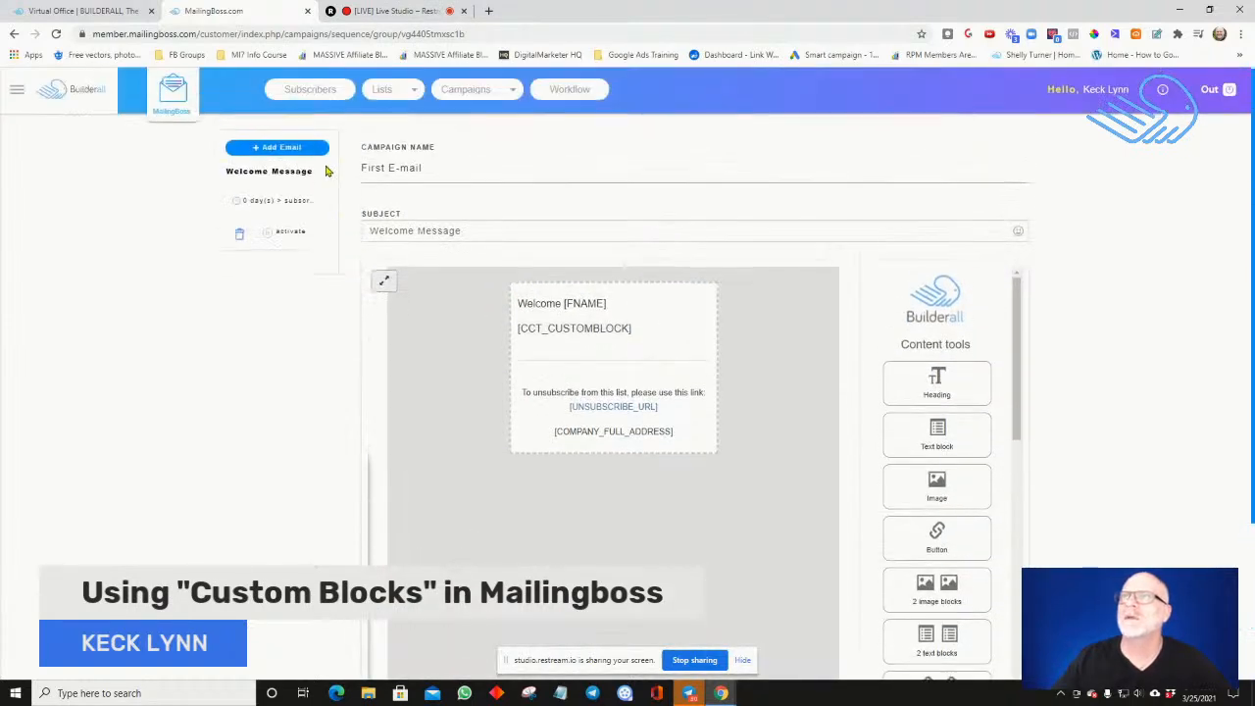
click(294, 241)
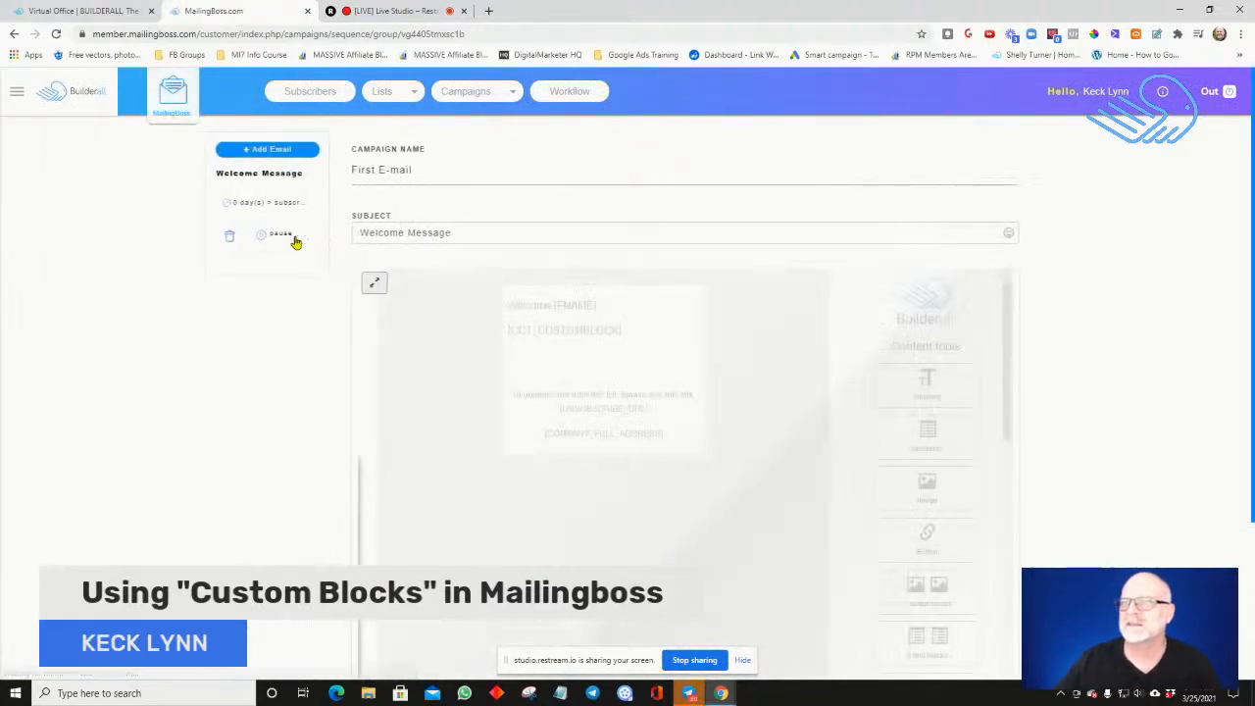
scroll(451, 380, down, 2)
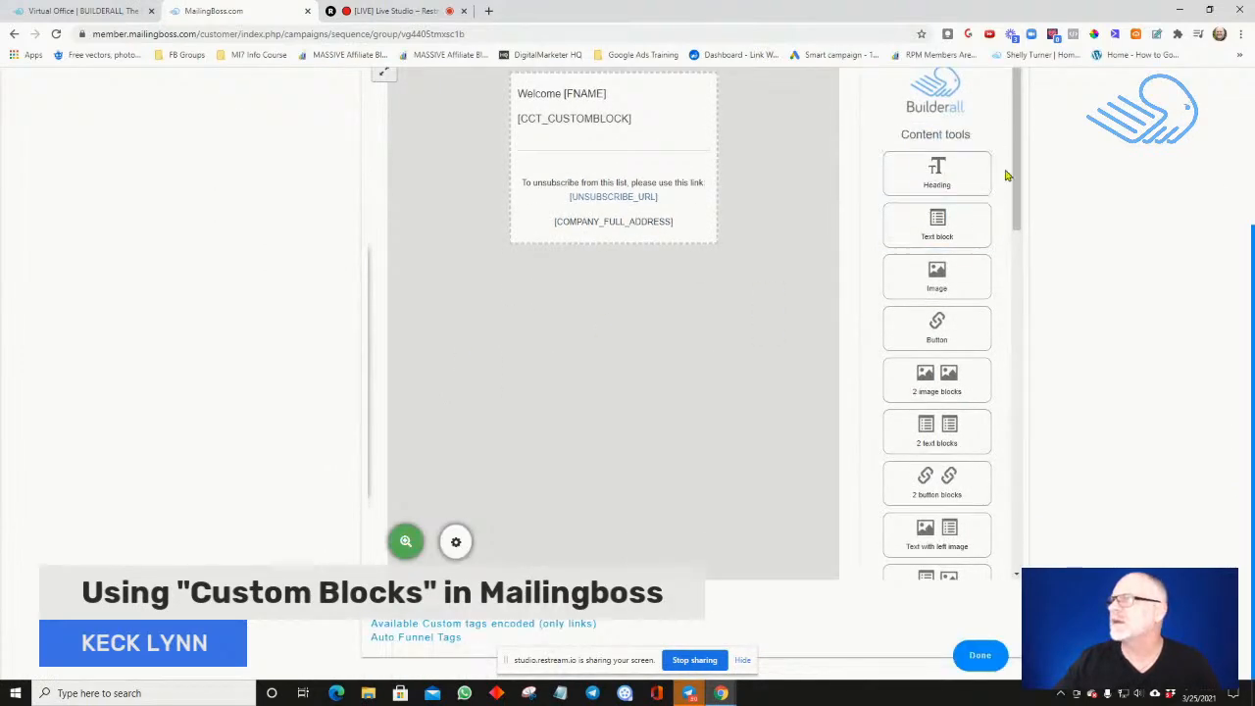
scroll(1016, 181, down, 8)
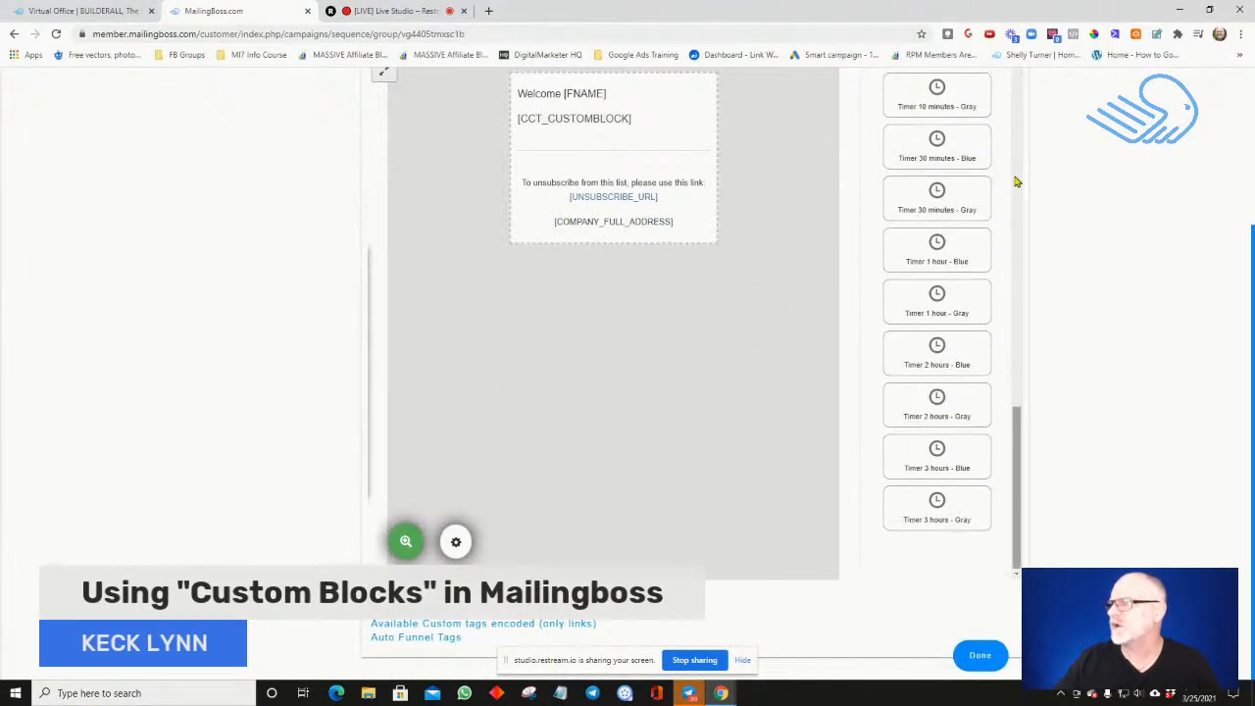
scroll(1014, 180, up, 10)
scroll(362, 201, up, 2)
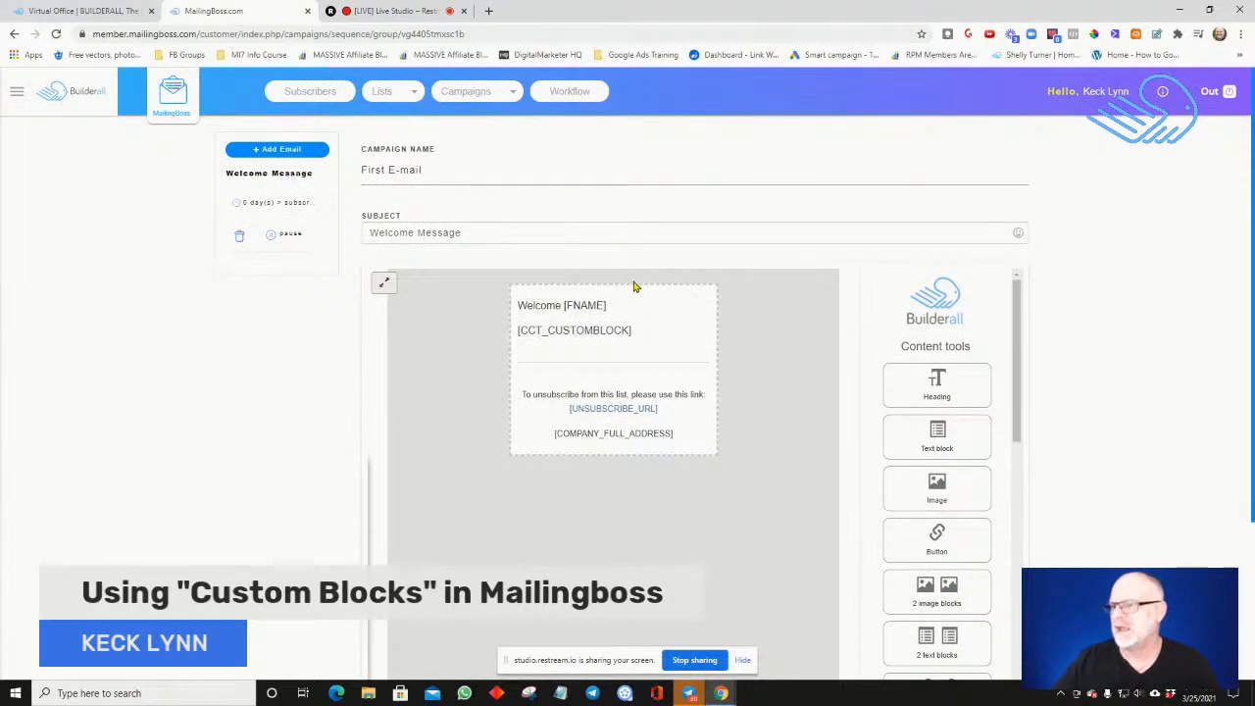
Open the list of all email campaigns and enter the Intro sequence to look over its Welcome Message email
scroll(635, 286, down, 3)
scroll(634, 287, up, 3)
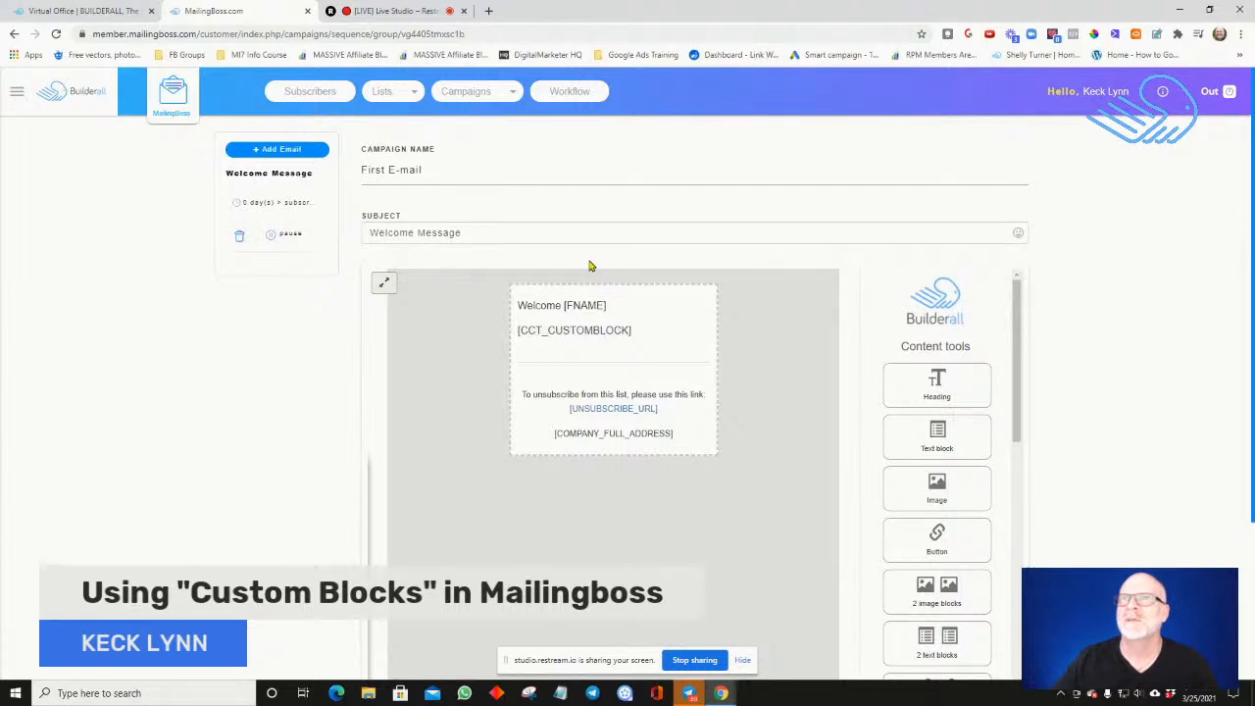
click(483, 98)
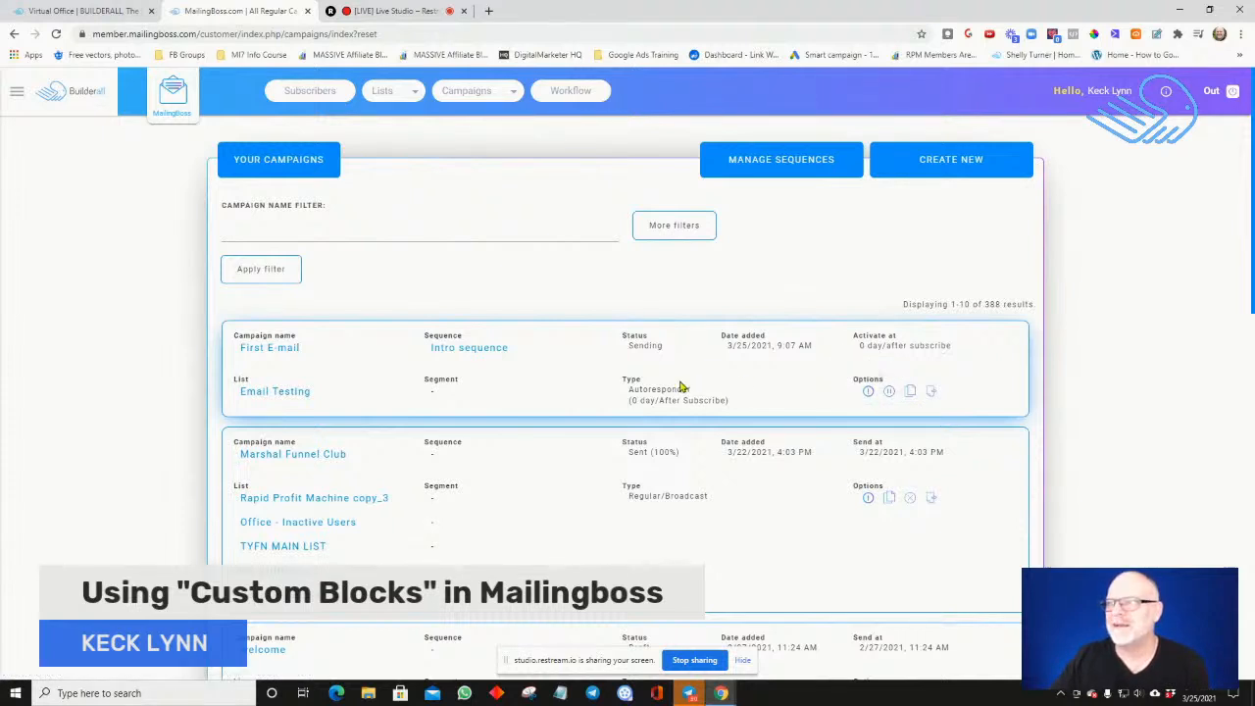
click(473, 350)
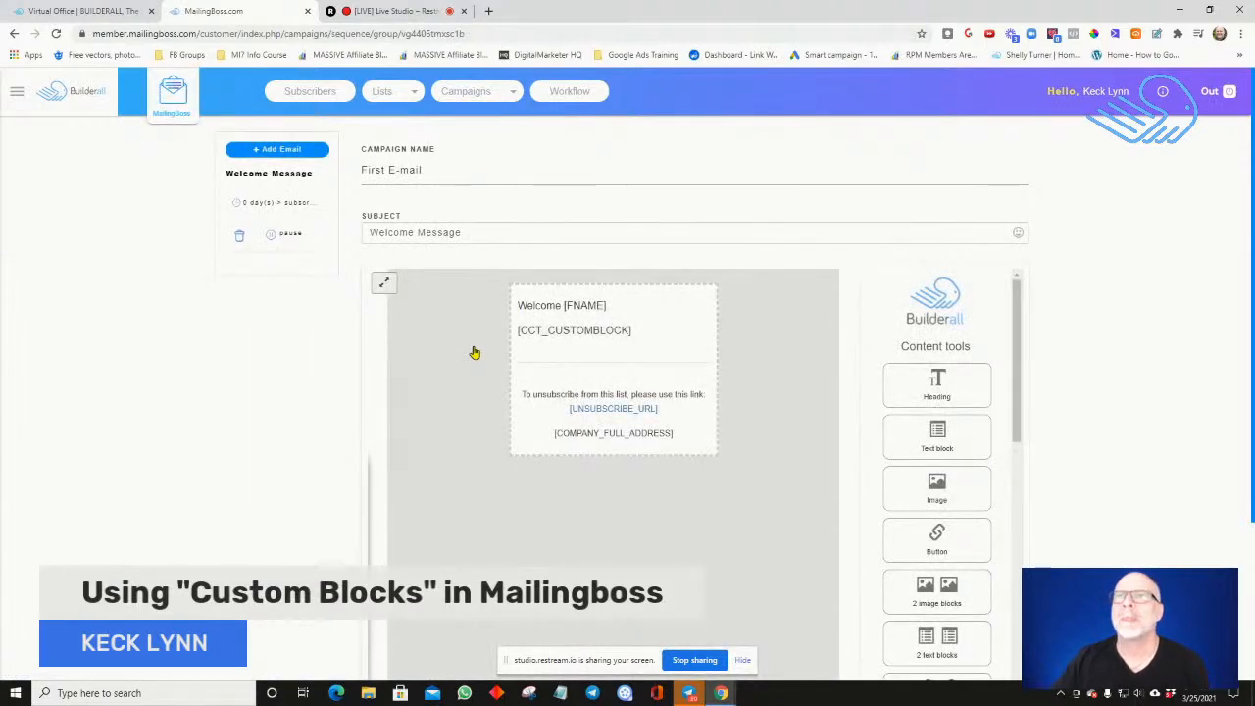
scroll(474, 352, down, 3)
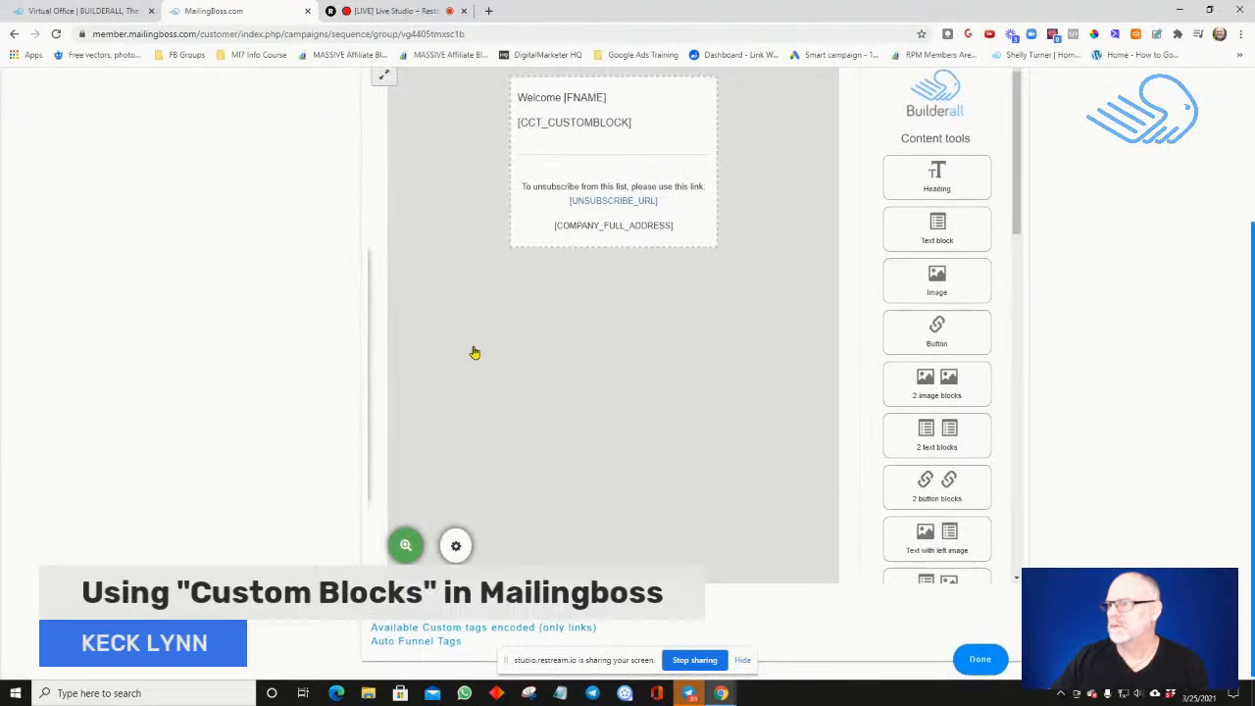
scroll(474, 352, up, 3)
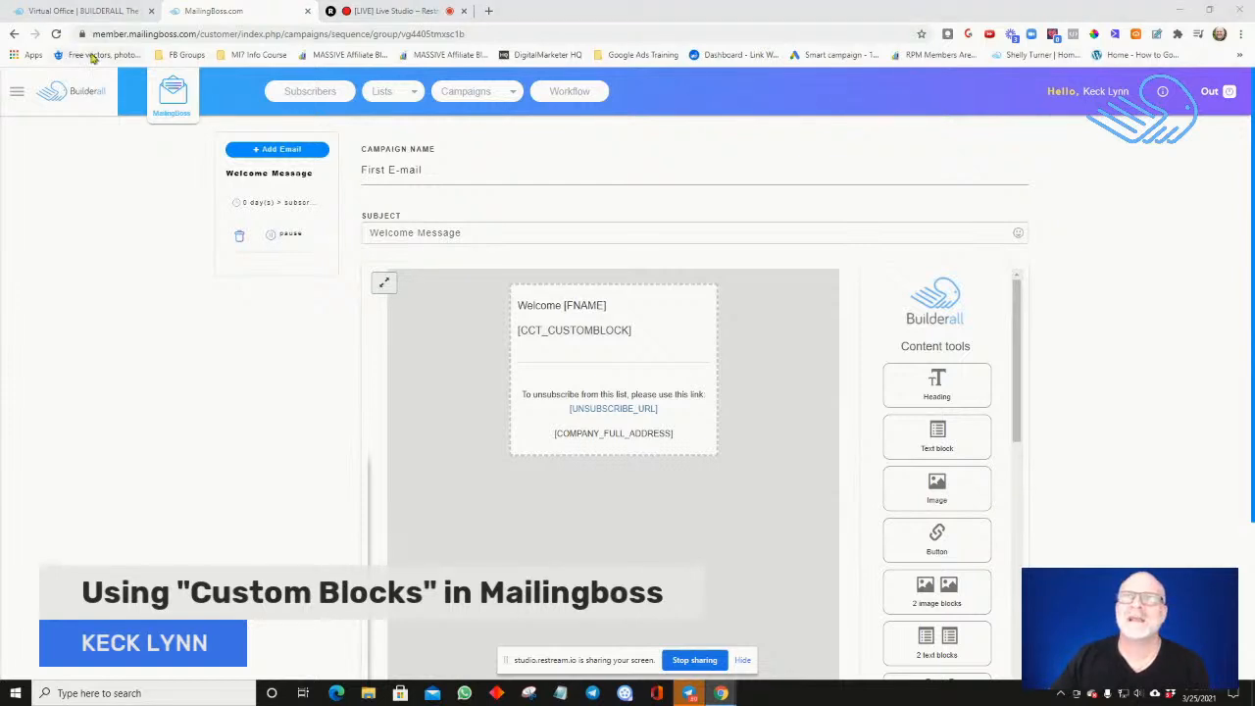
View the subscribers across all lists and the subscribers of the Prospect Zoom Call Complete list
click(300, 93)
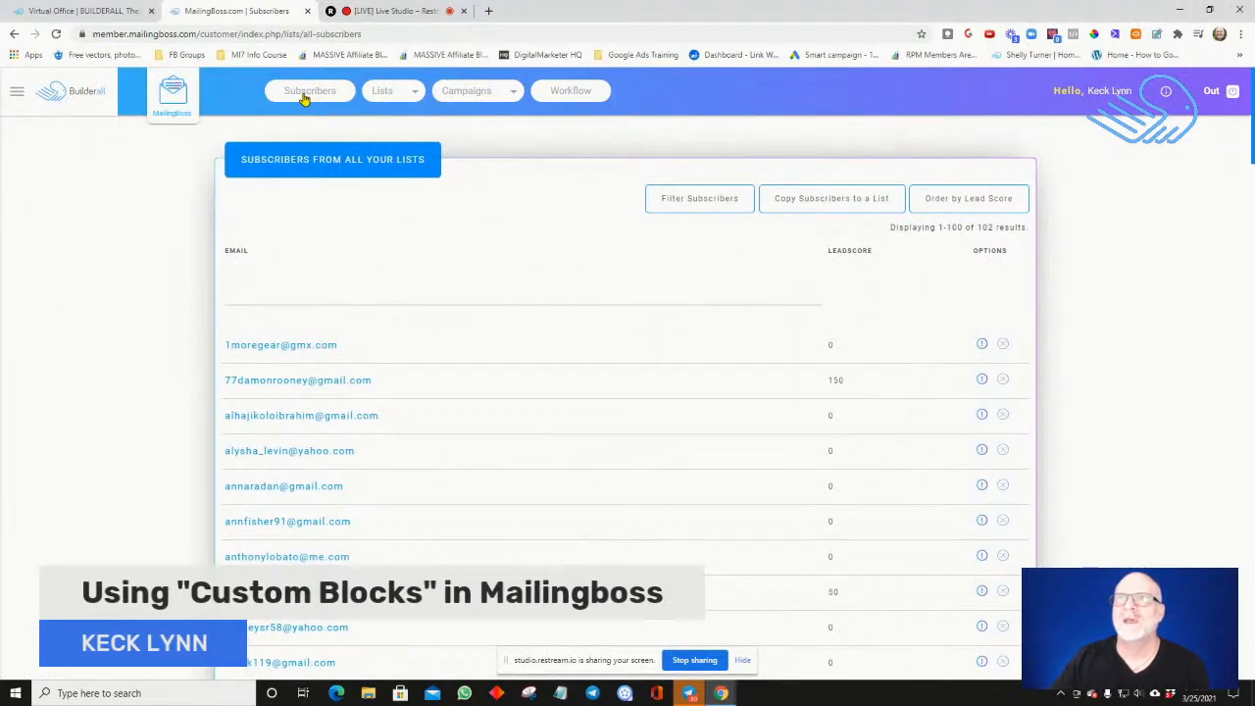
mouse_move(388, 101)
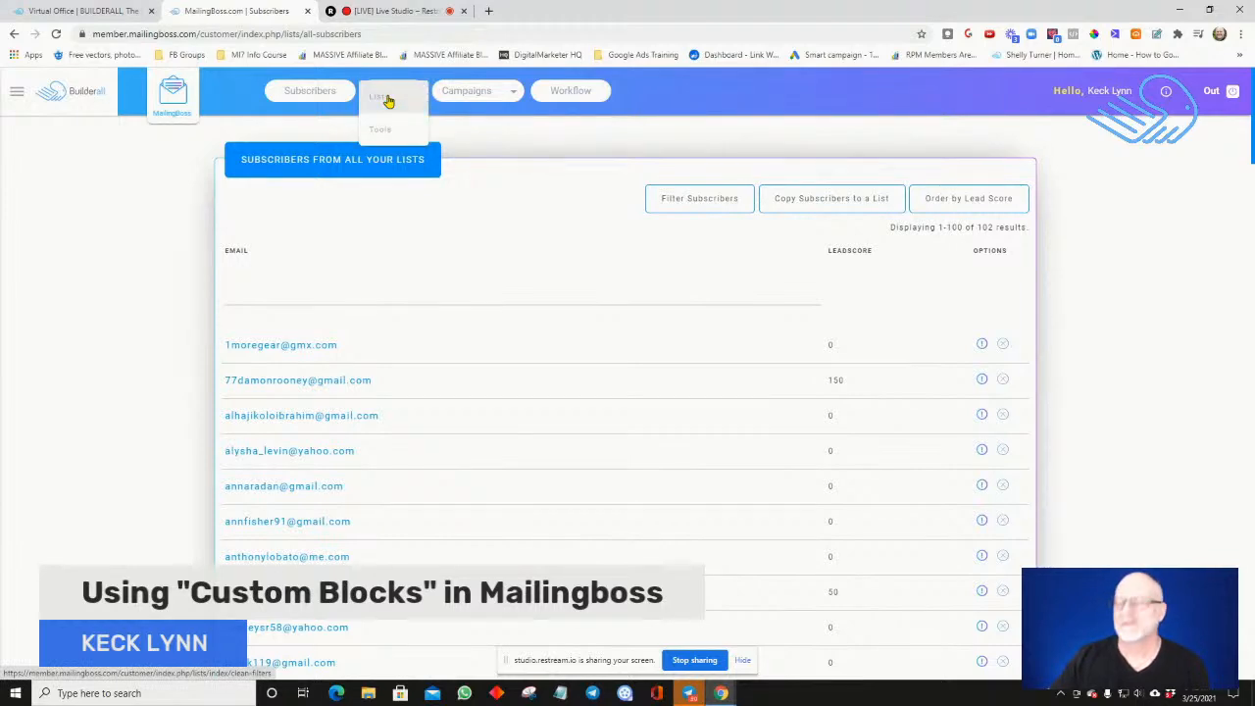
click(388, 101)
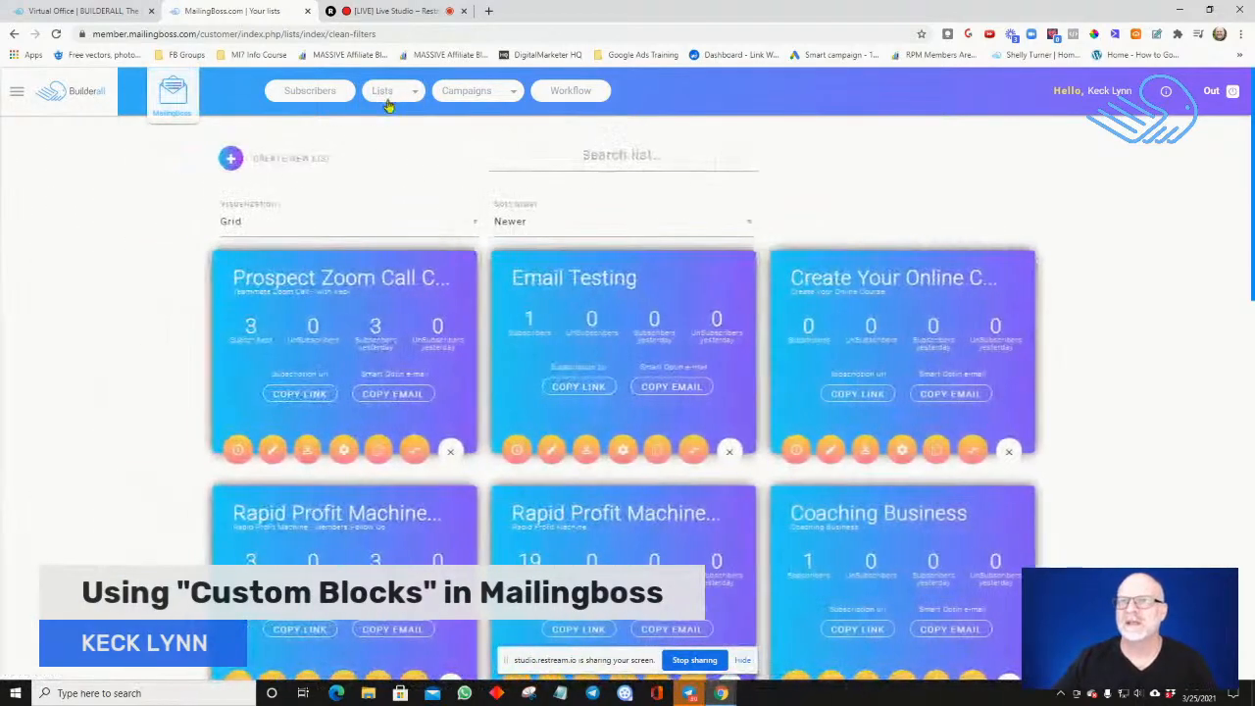
click(241, 451)
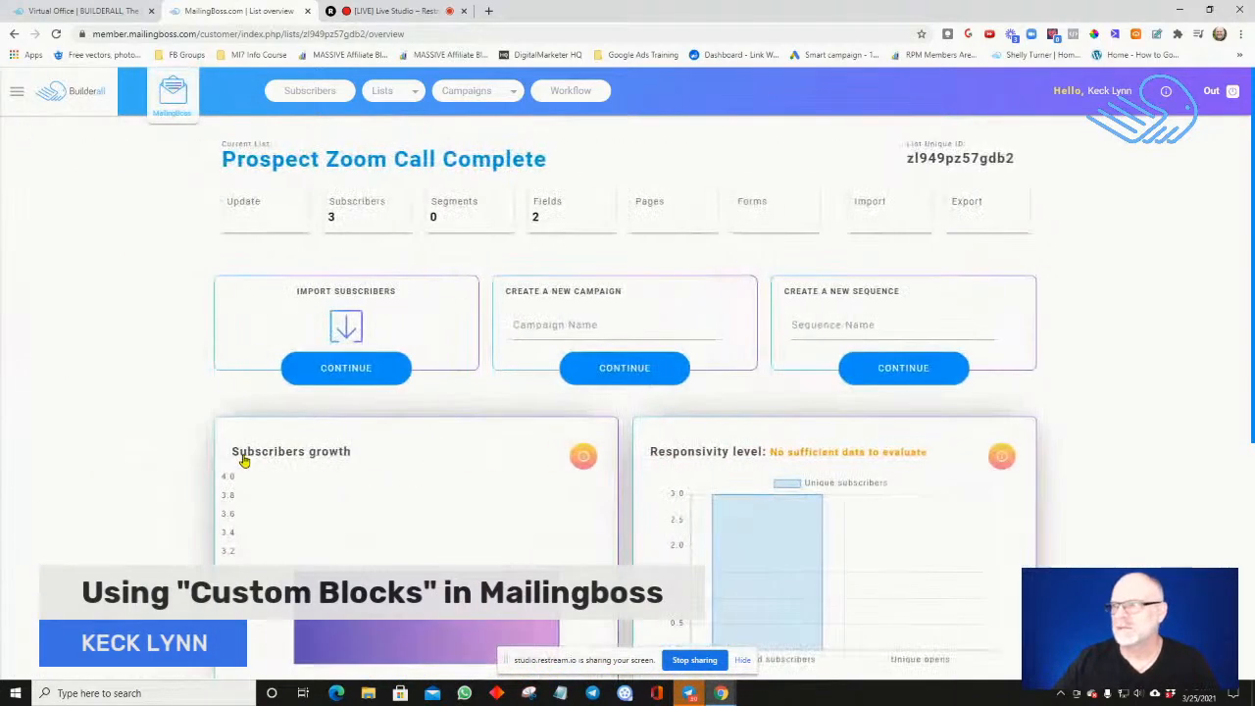
click(386, 201)
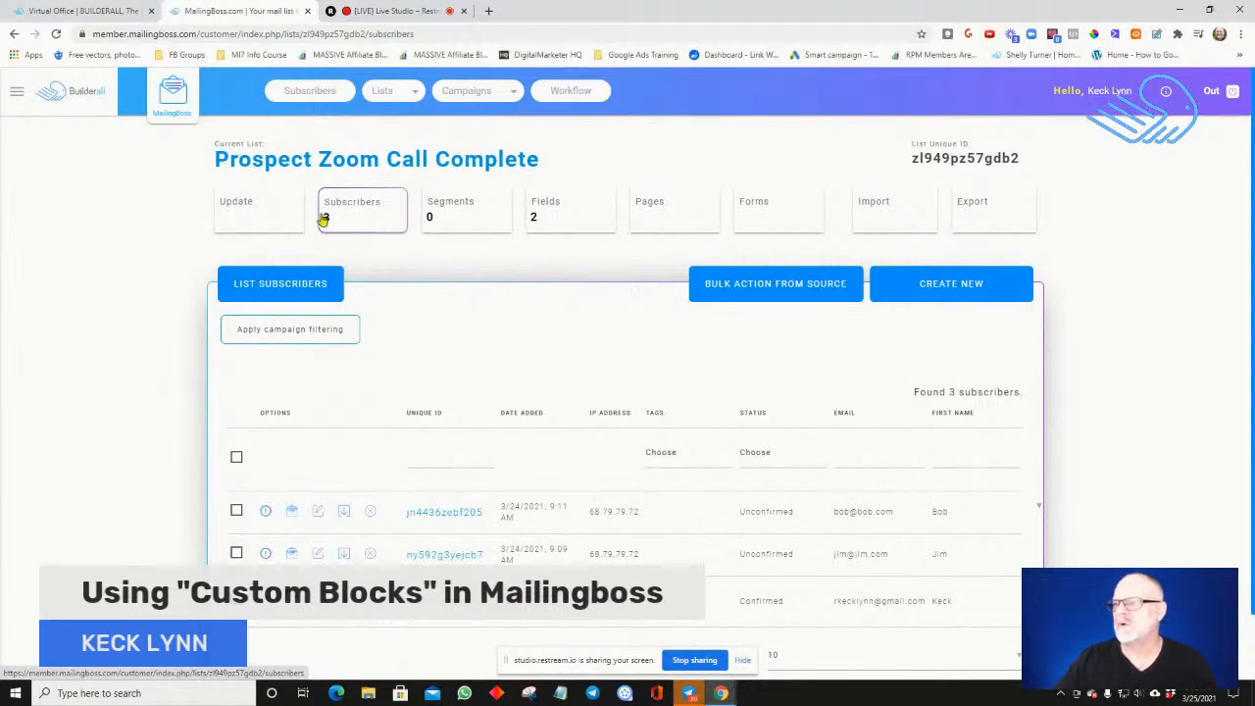
click(127, 11)
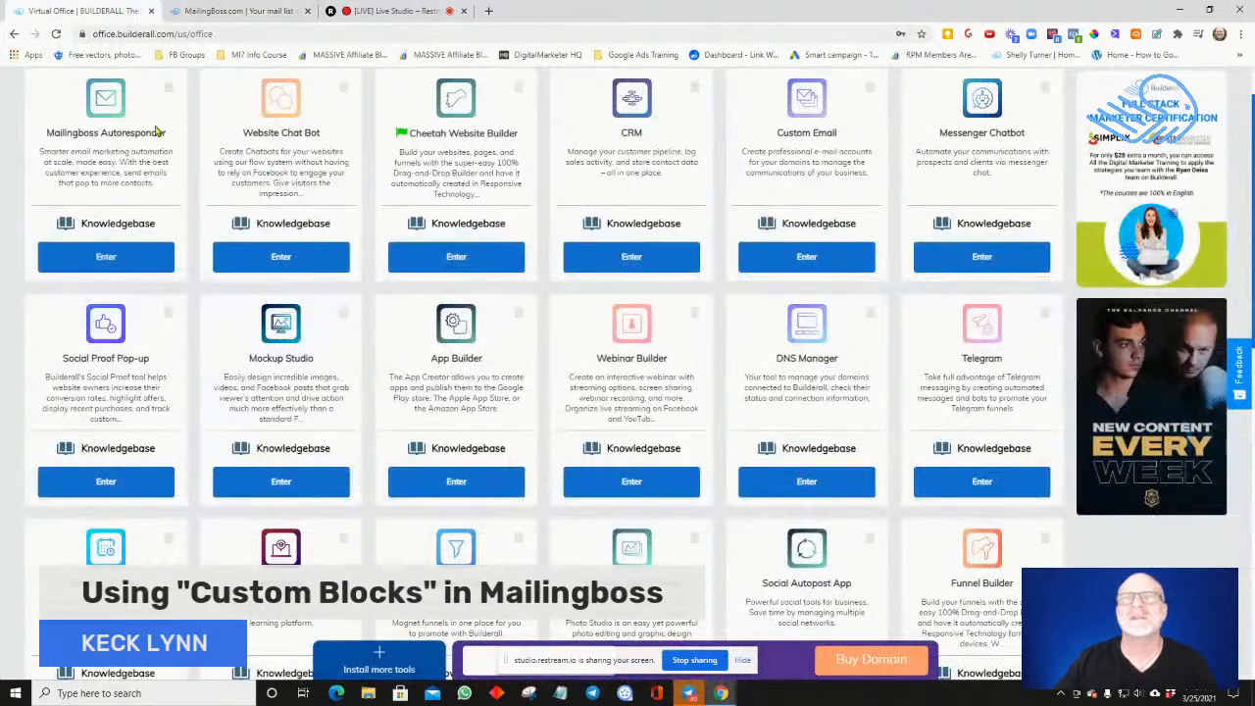
click(119, 253)
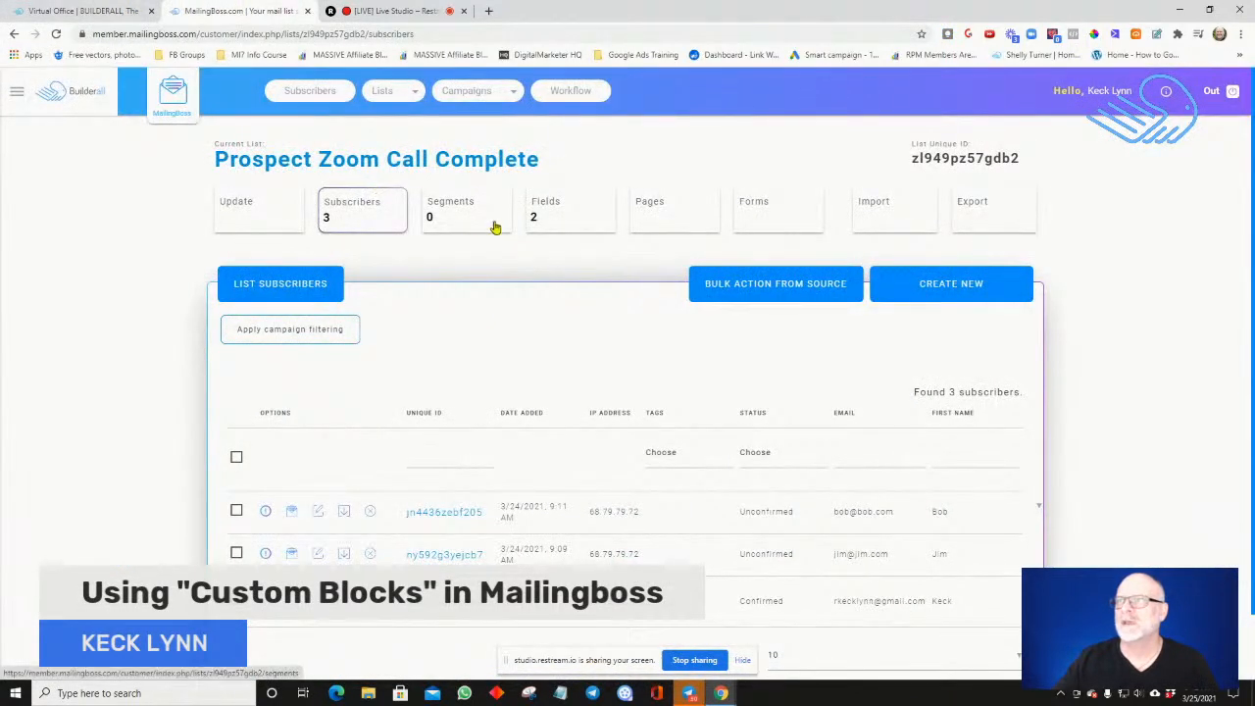
Return to the list of all email campaigns and reopen the Welcome Message email of the Intro sequence
mouse_move(498, 98)
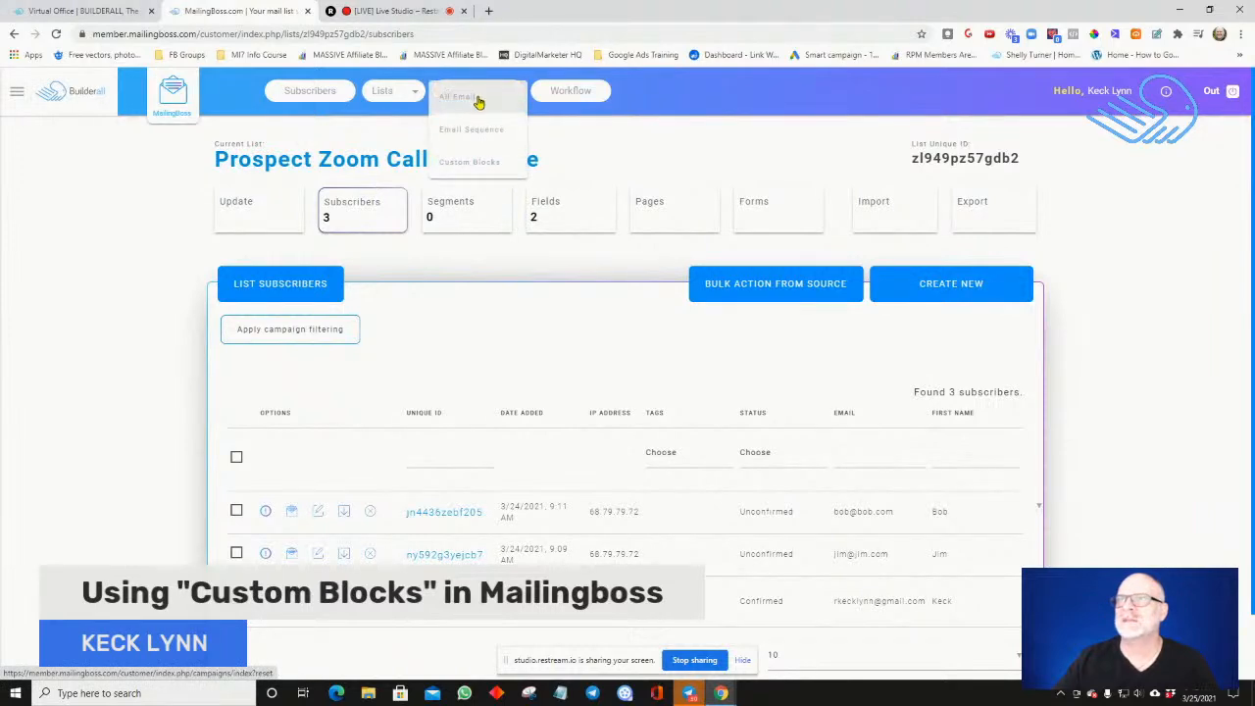
click(477, 100)
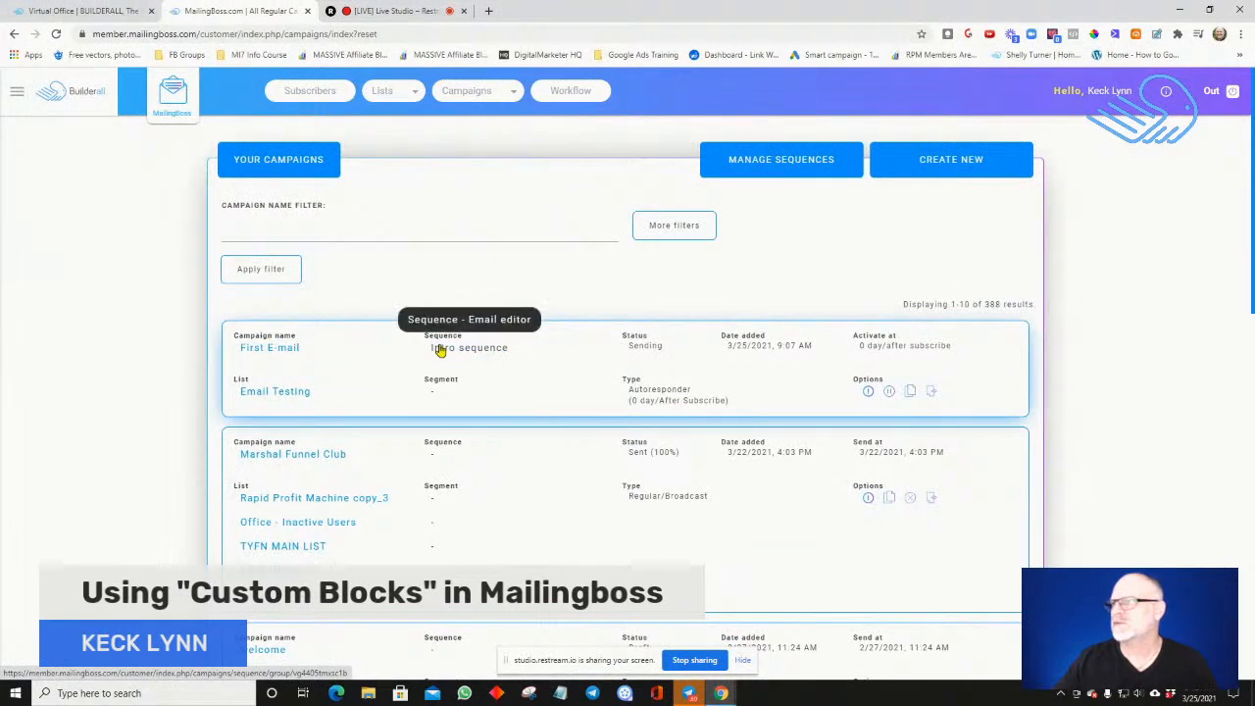
click(507, 351)
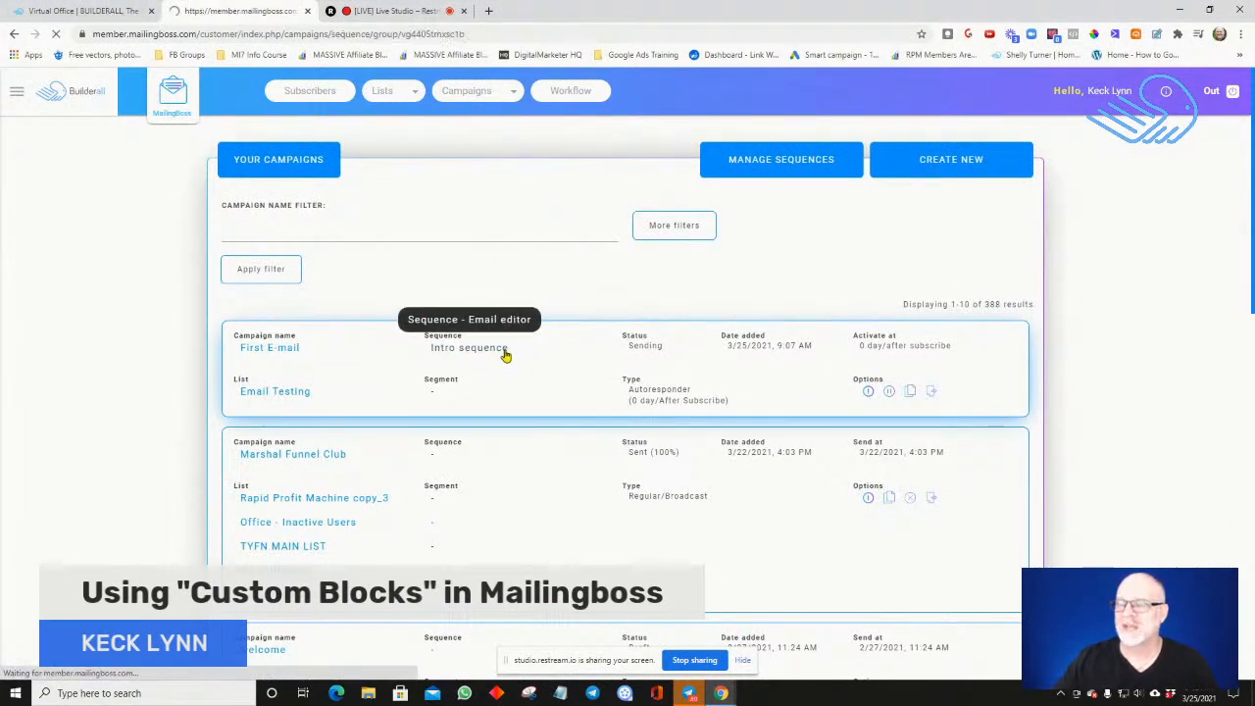
scroll(508, 355, down, 3)
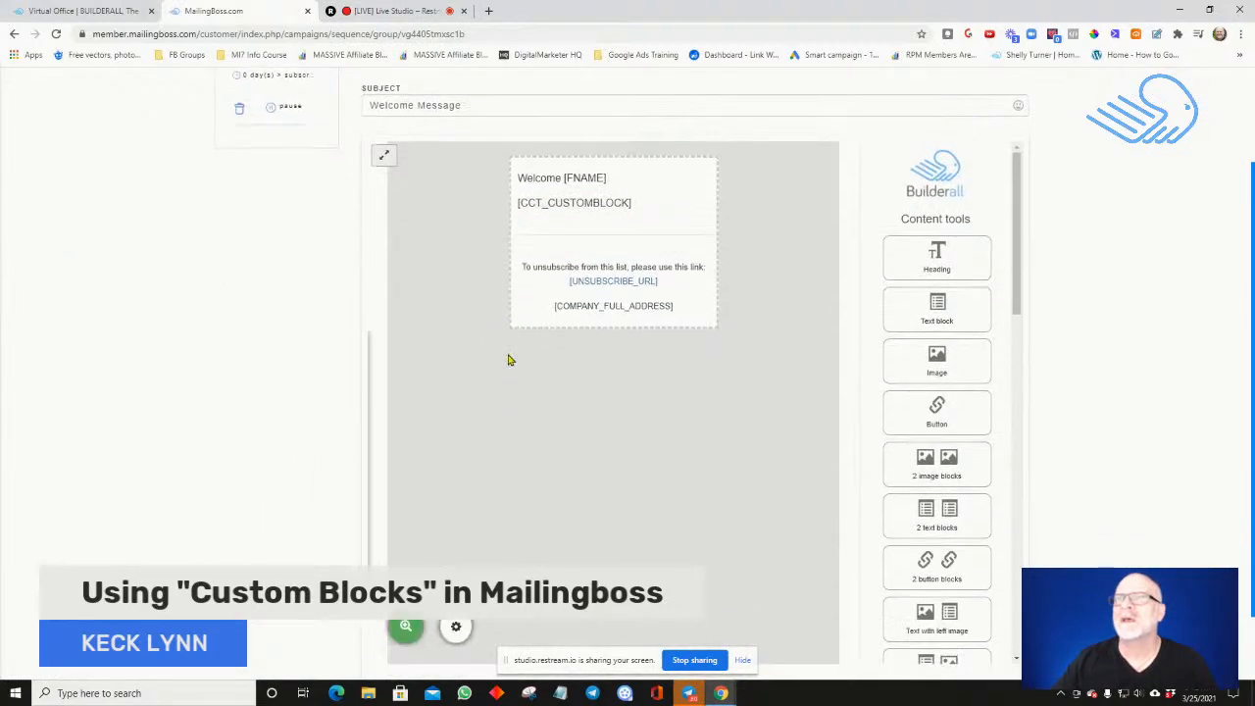
scroll(508, 360, up, 3)
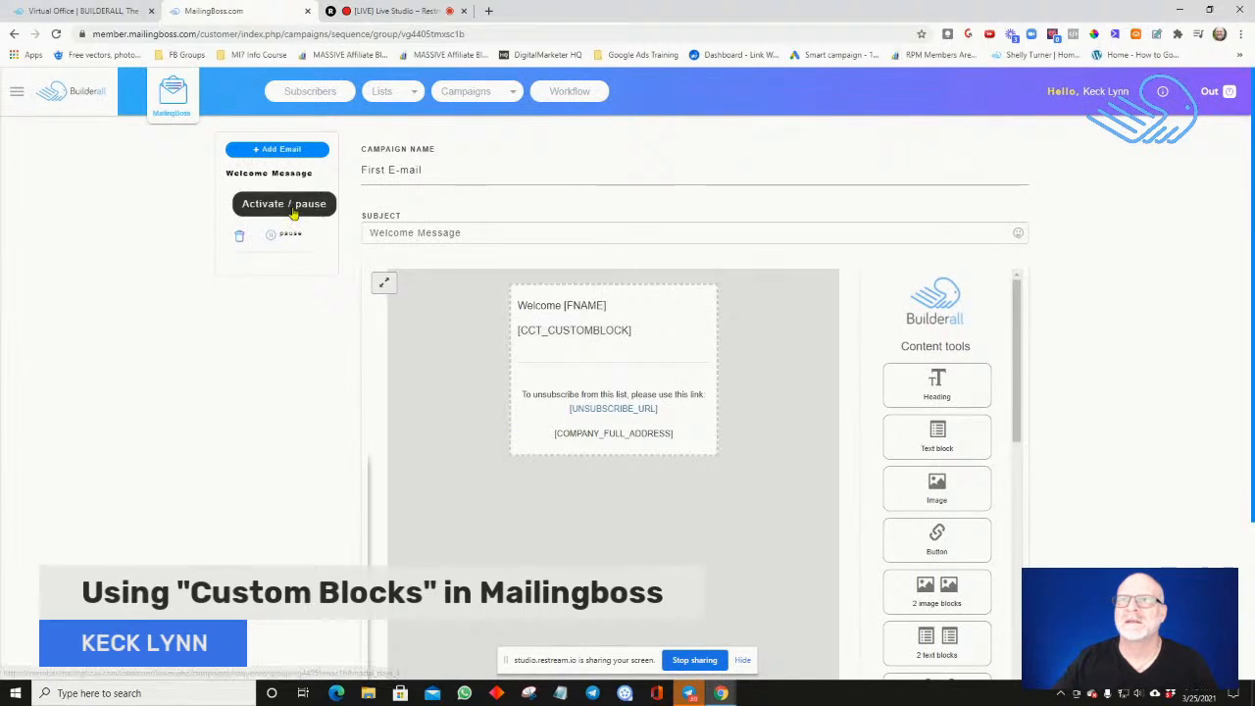
click(278, 175)
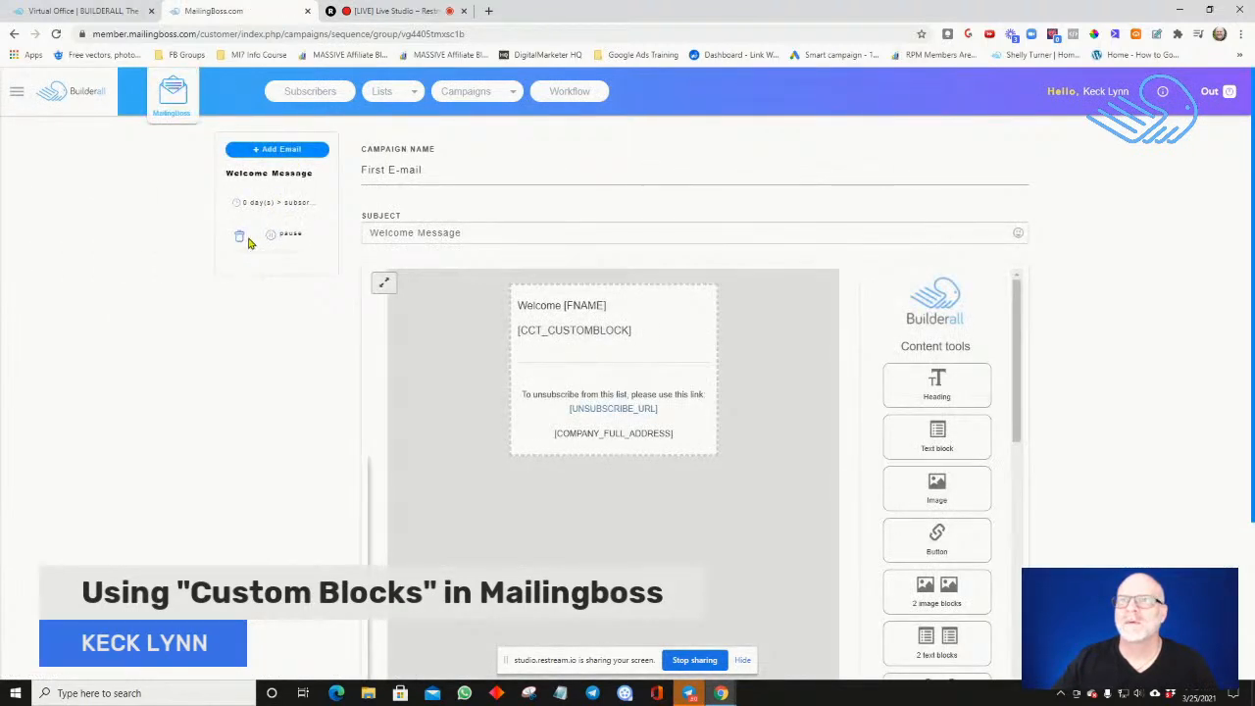
Examine the Welcome Message editor page, from the email body and content tools to the options at its end
scroll(237, 237, down, 3)
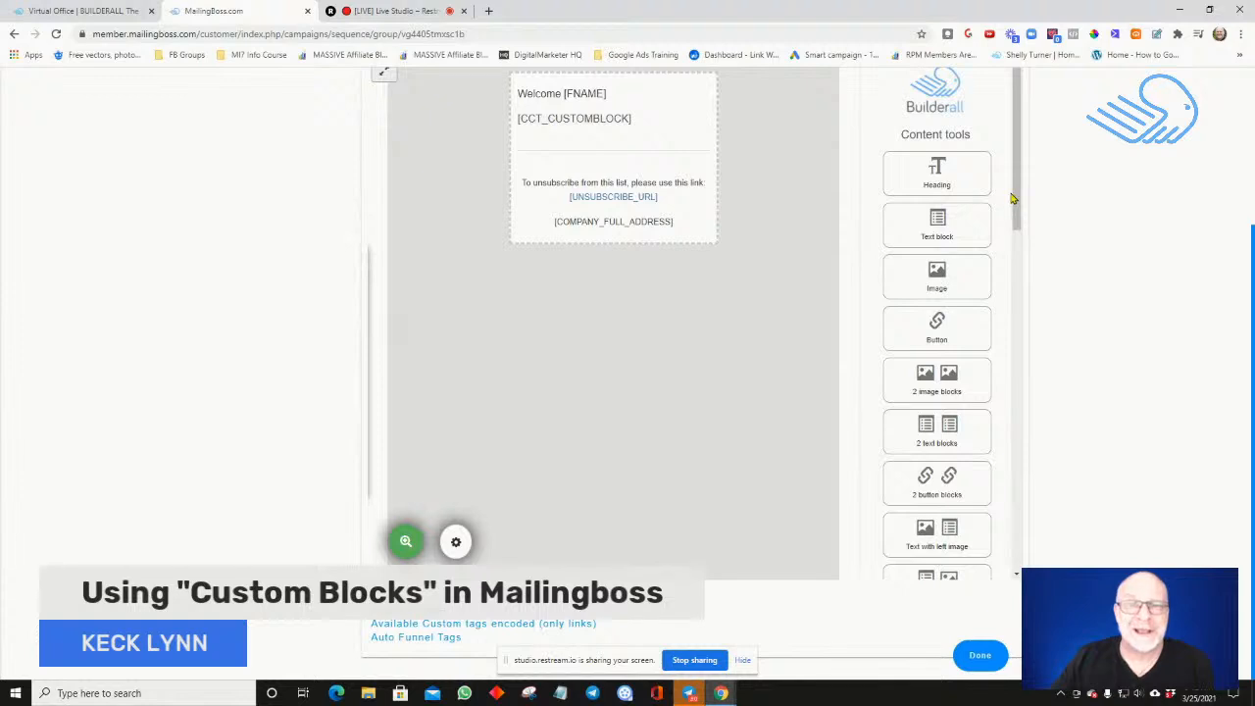
scroll(1012, 199, down, 10)
scroll(1012, 198, up, 10)
scroll(1012, 198, up, 1)
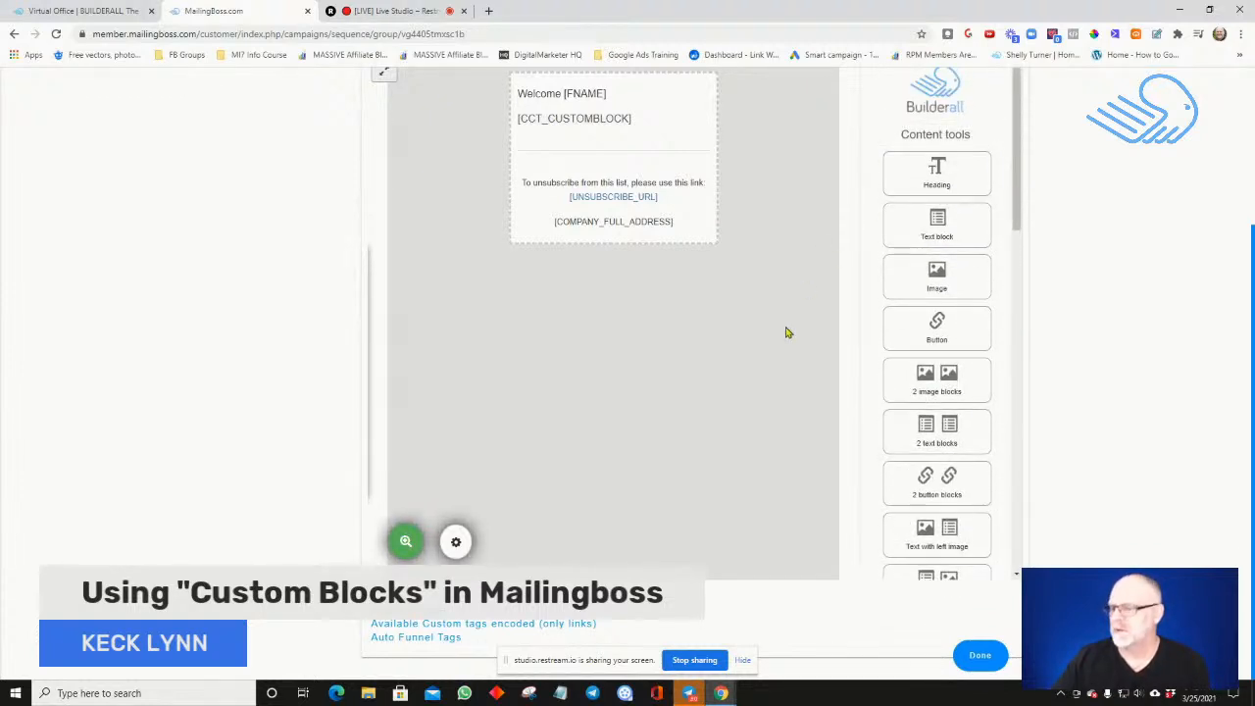
mouse_move(682, 172)
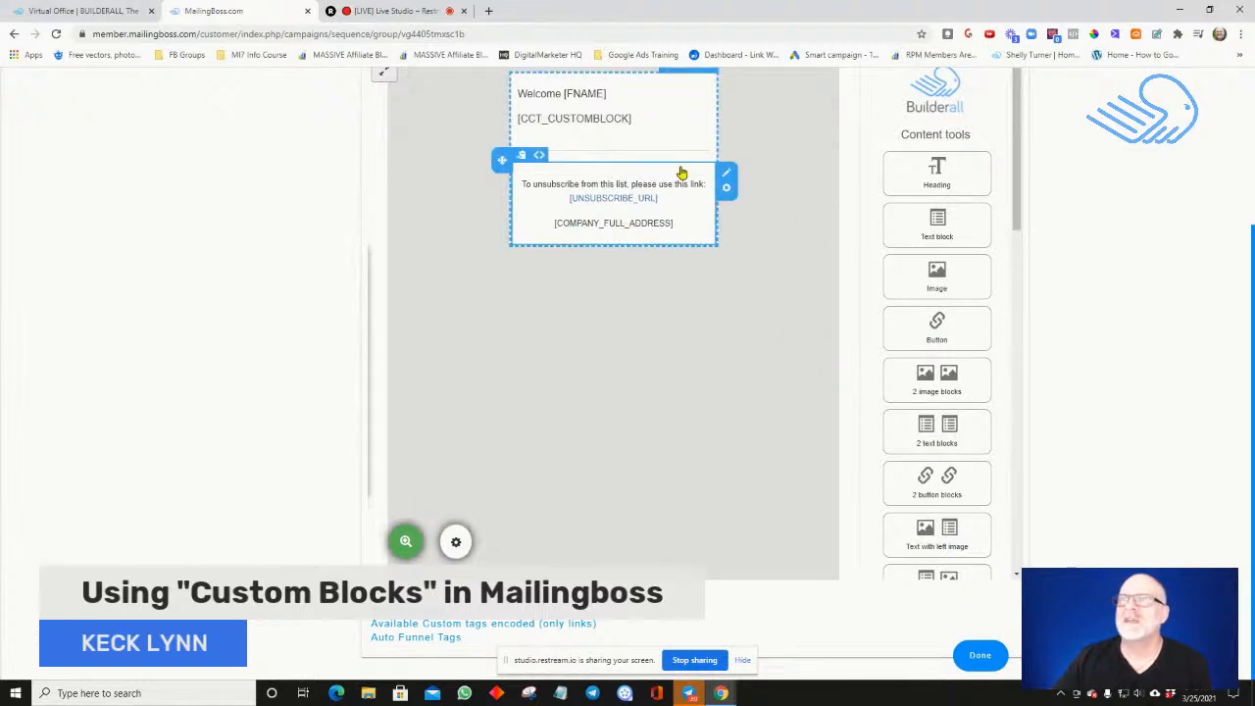
scroll(681, 172, up, 2)
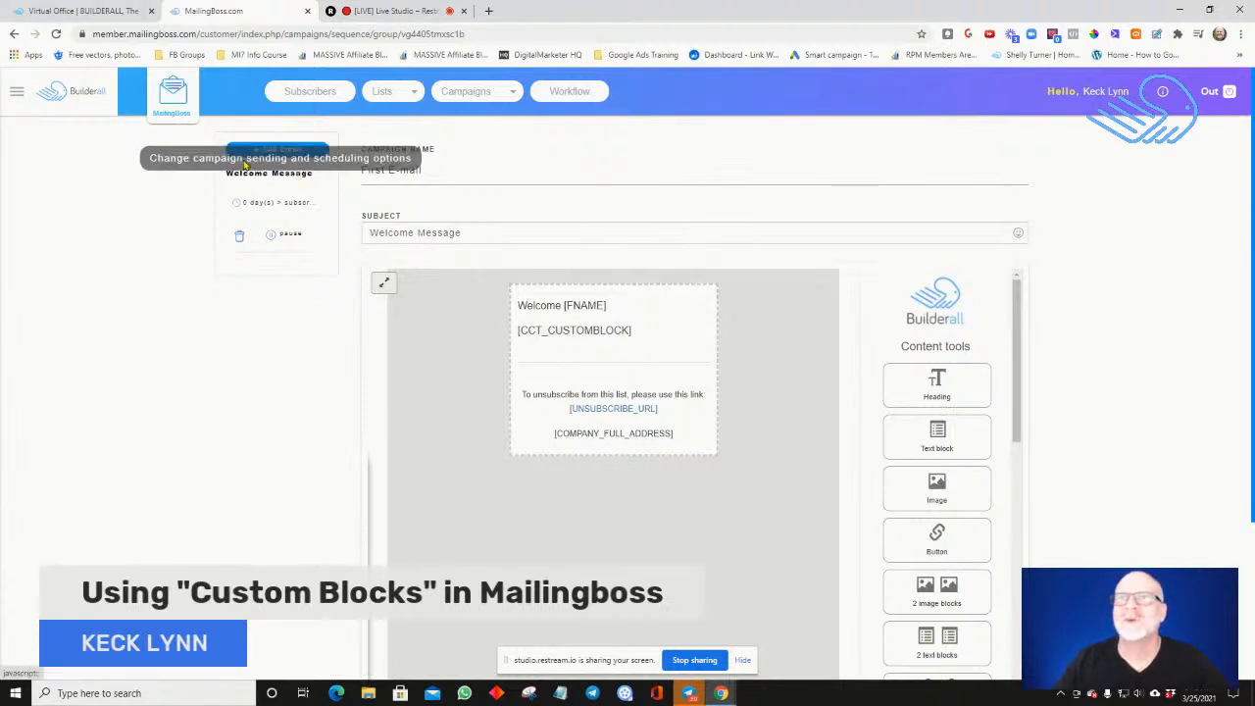
click(14, 36)
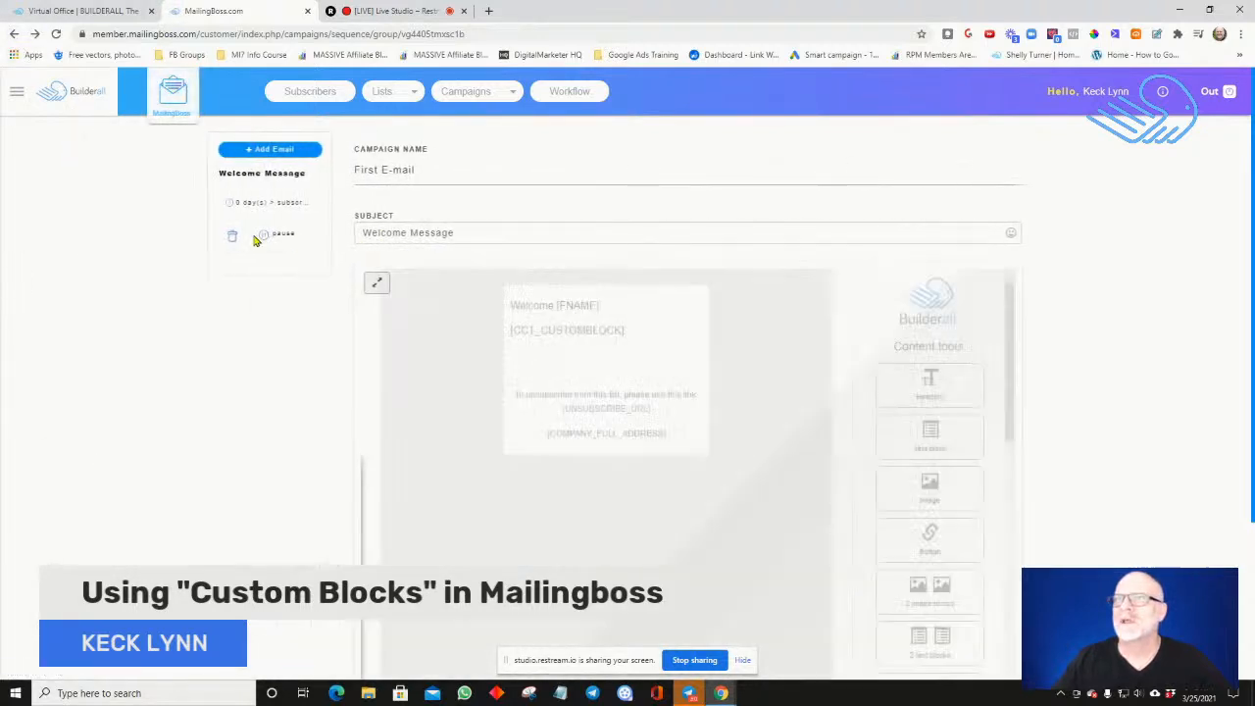
scroll(622, 405, down, 2)
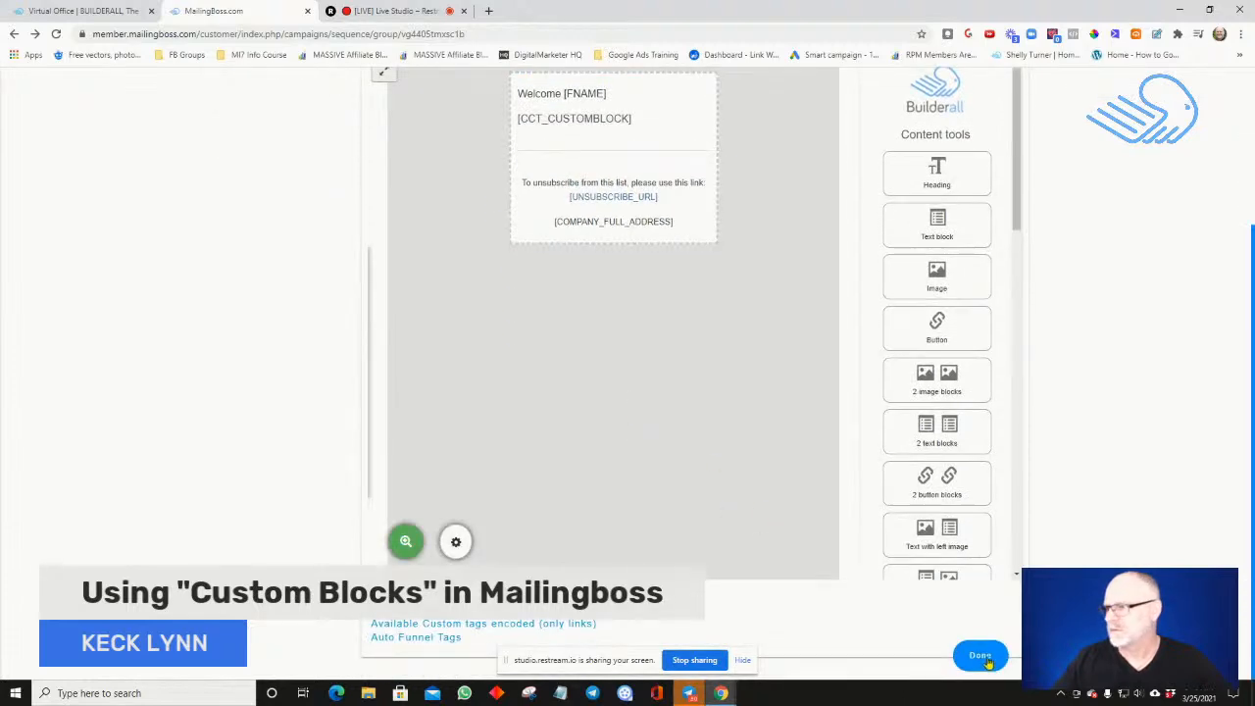
scroll(576, 231, up, 2)
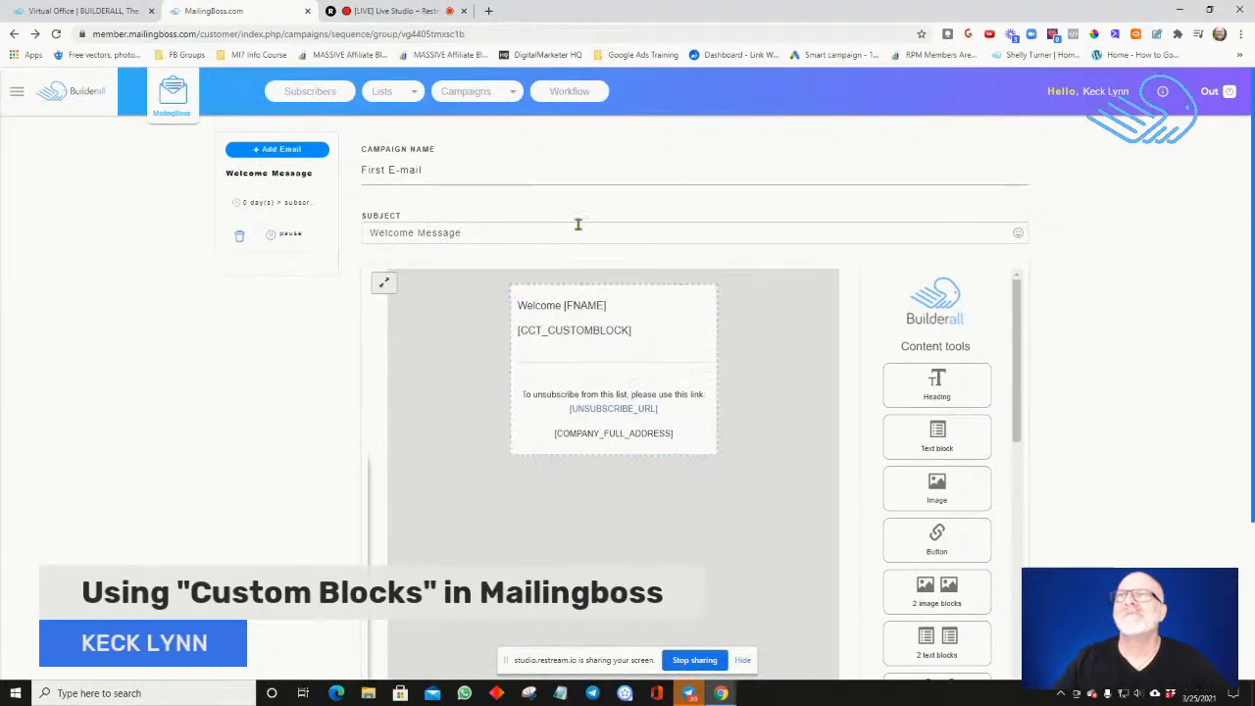
In the Welcome Message's scheduling options, set the autoresponder time unit to Minute and keep After Subscribe as the event
click(247, 208)
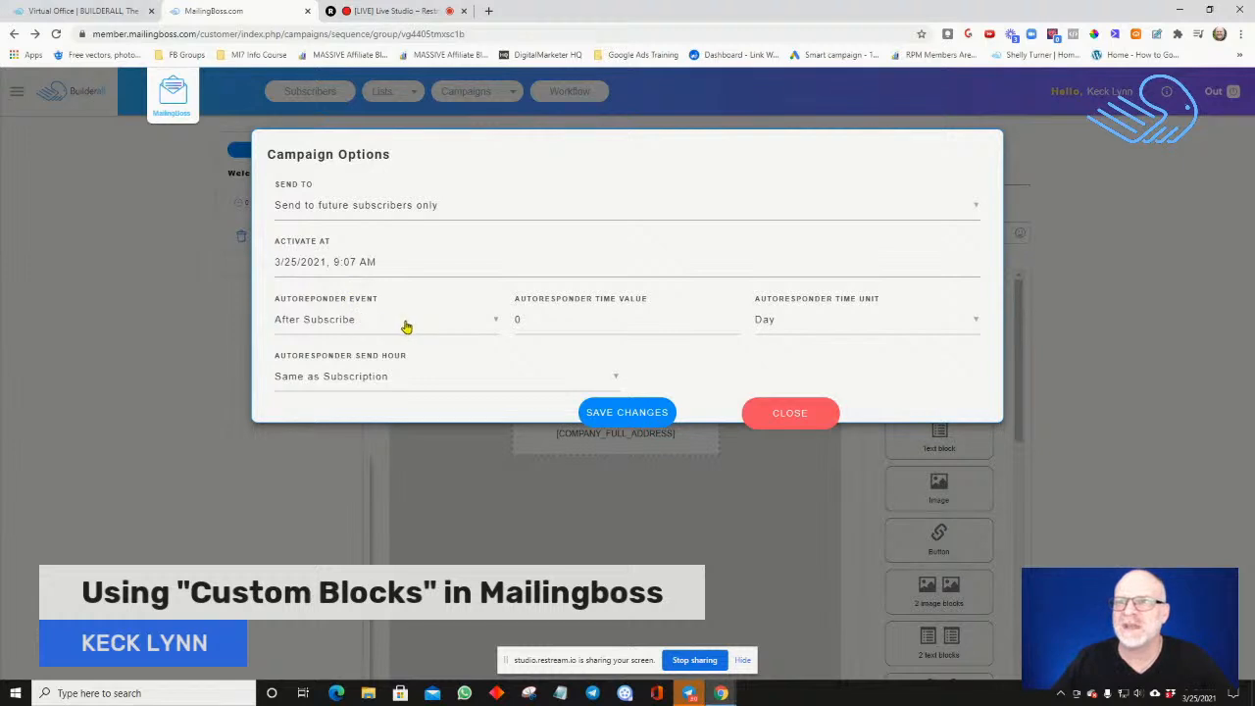
click(799, 329)
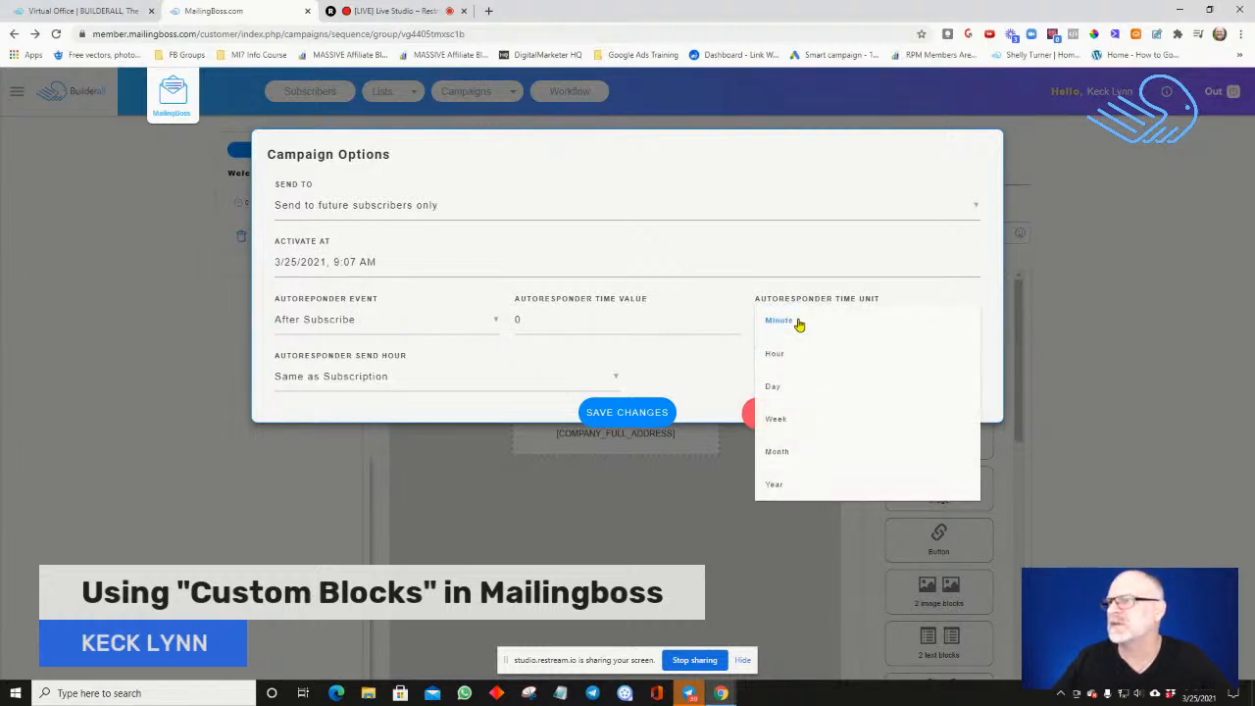
click(799, 325)
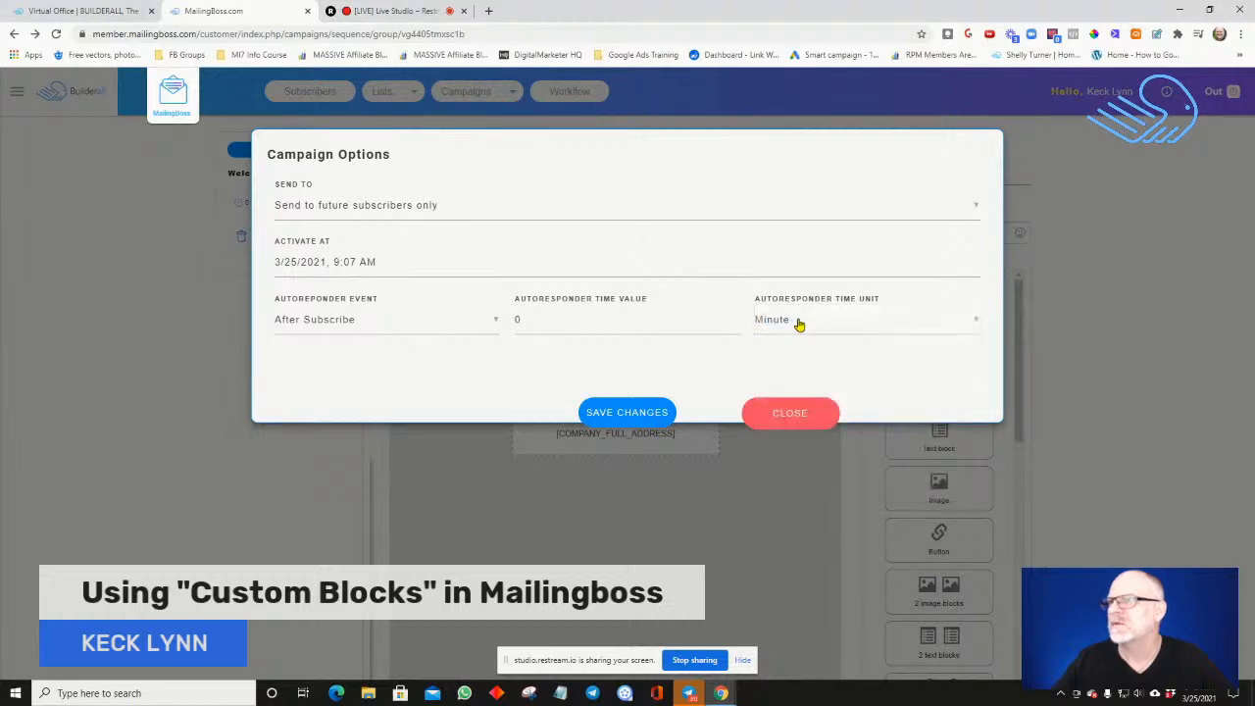
click(485, 327)
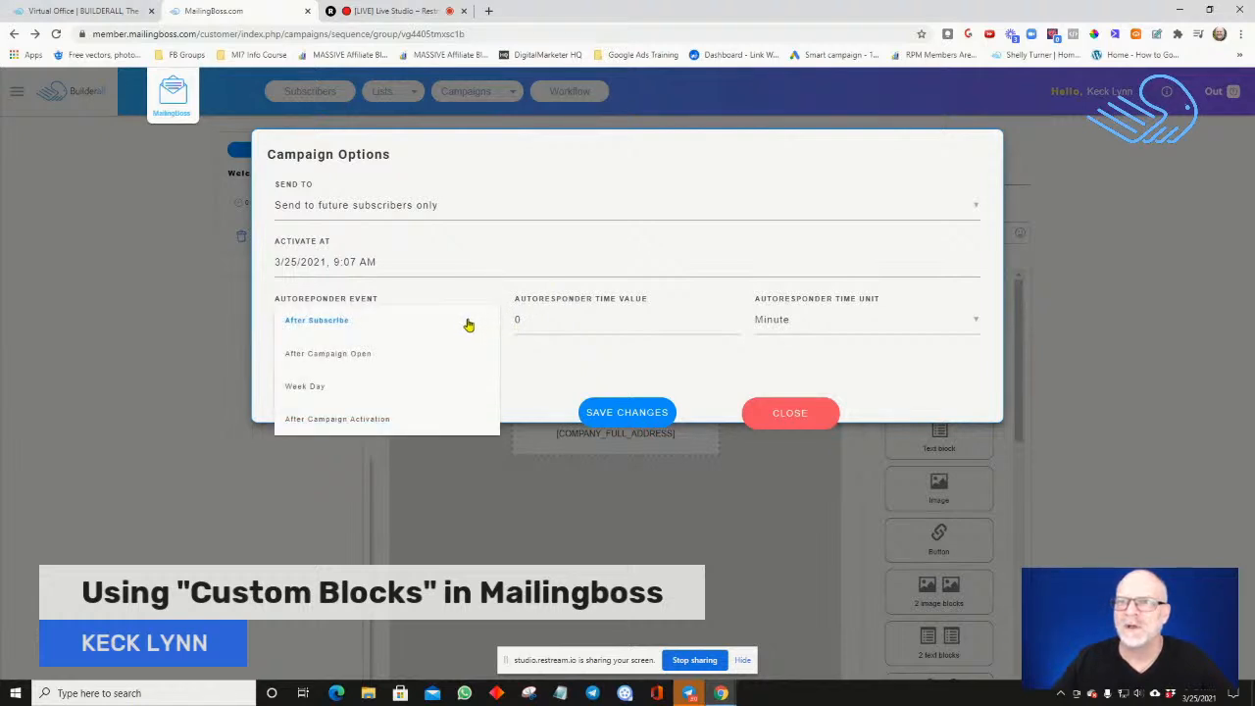
click(462, 323)
Set the Welcome Message to send to current and future subscribers and save the campaign options
click(381, 205)
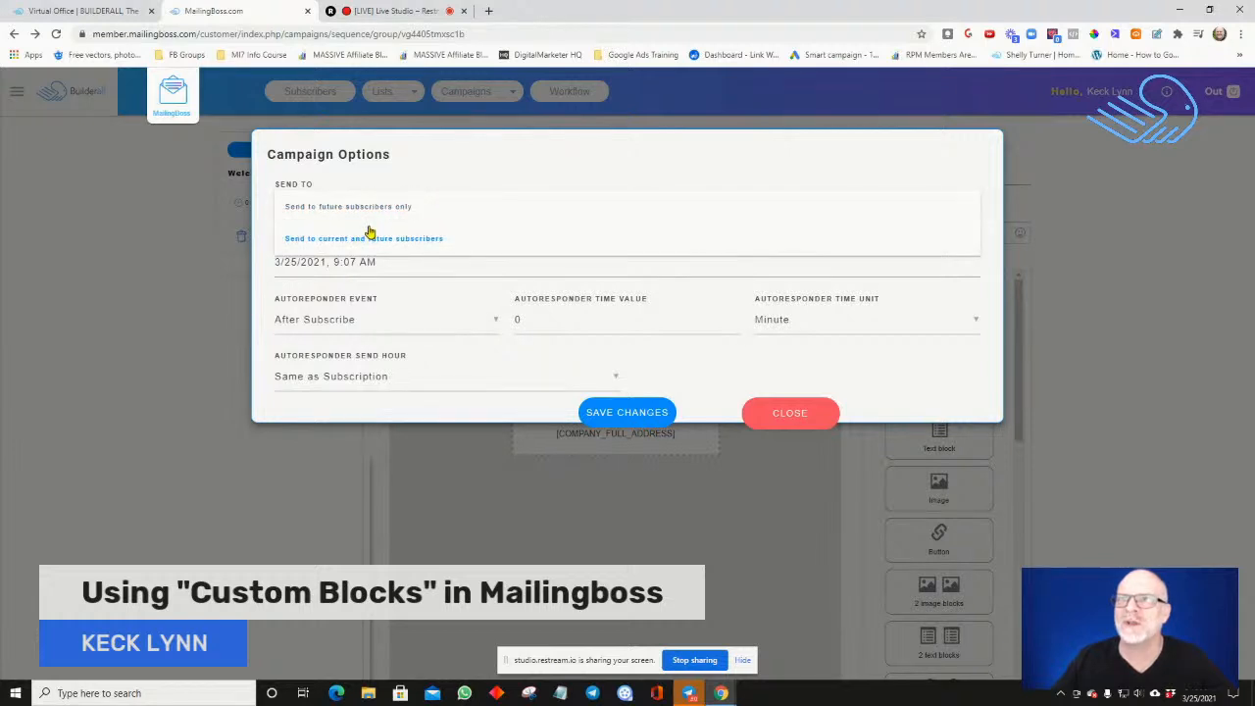
click(369, 235)
click(598, 415)
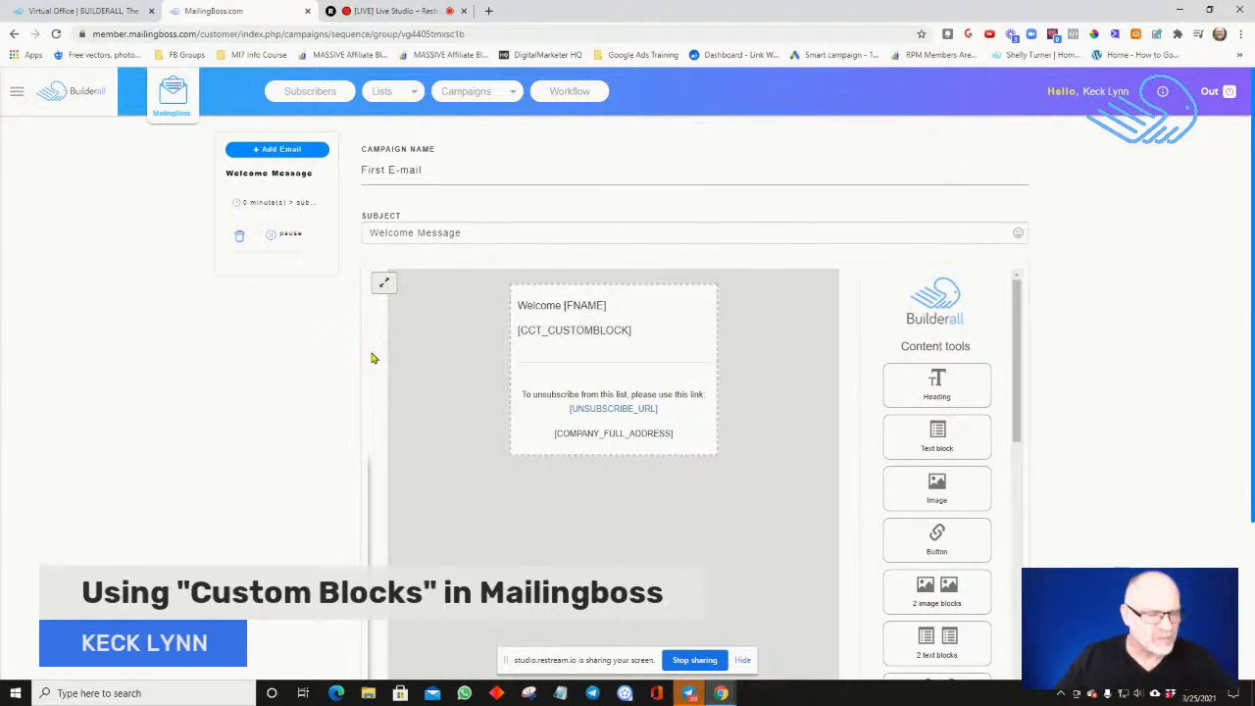
Check the First E-mail campaign's status and activation timing in the list of all email campaigns
click(498, 92)
click(476, 102)
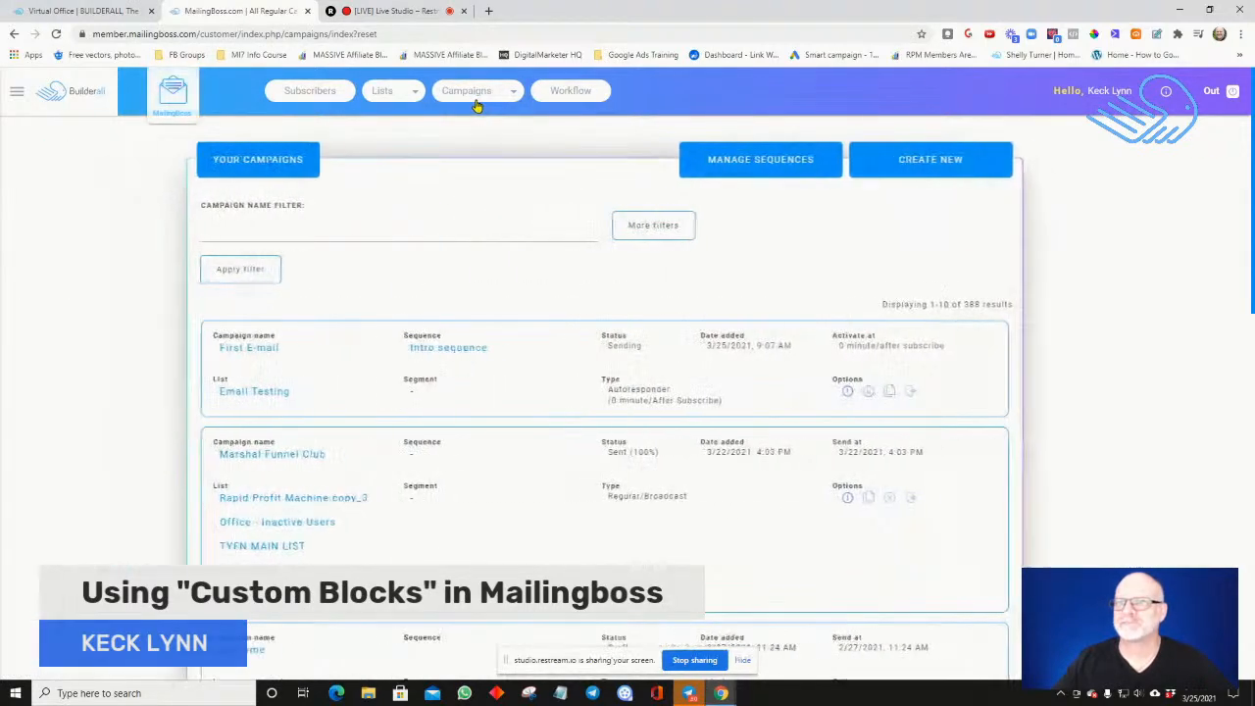
scroll(435, 310, down, 2)
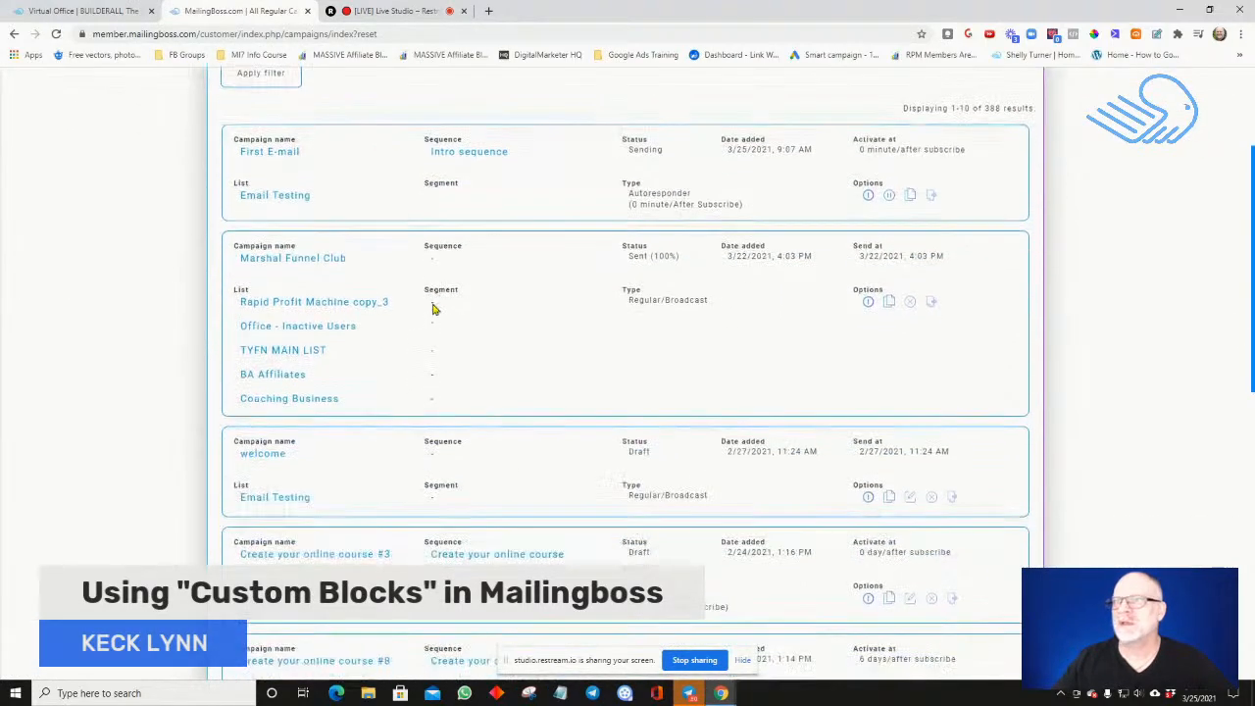
scroll(432, 232, up, 1)
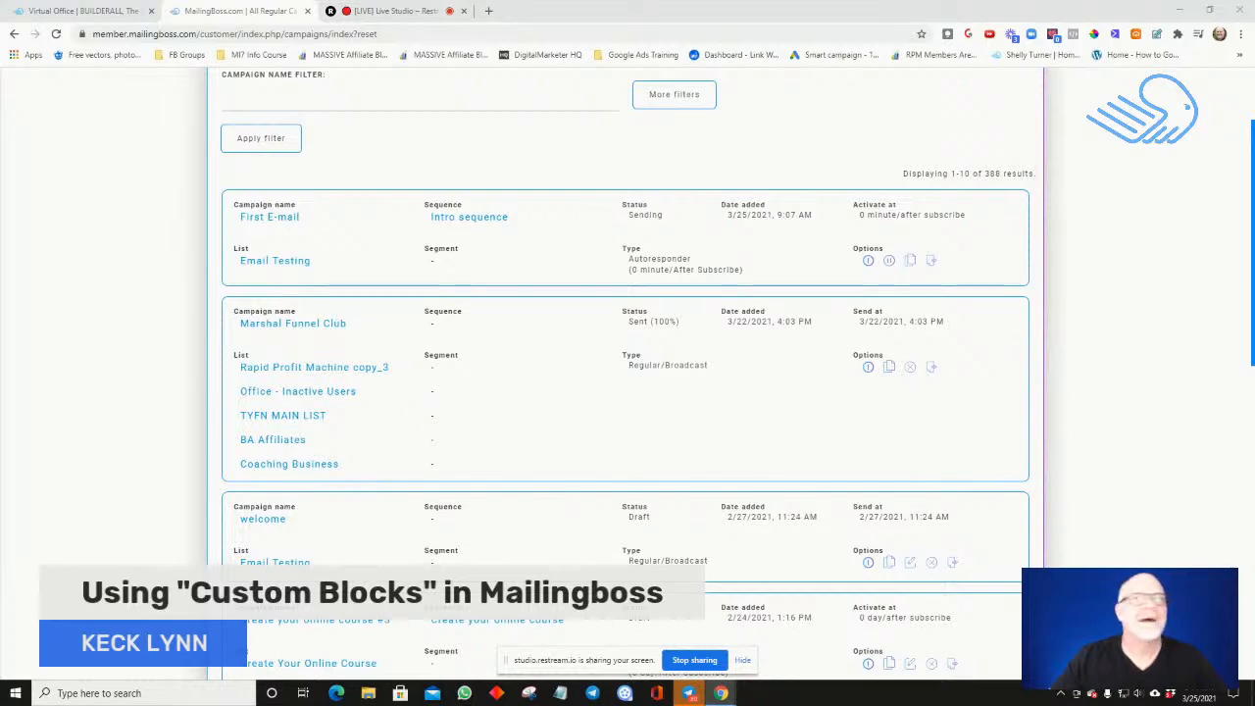
drag(0, 11, 549, 3)
key(alt+Tab)
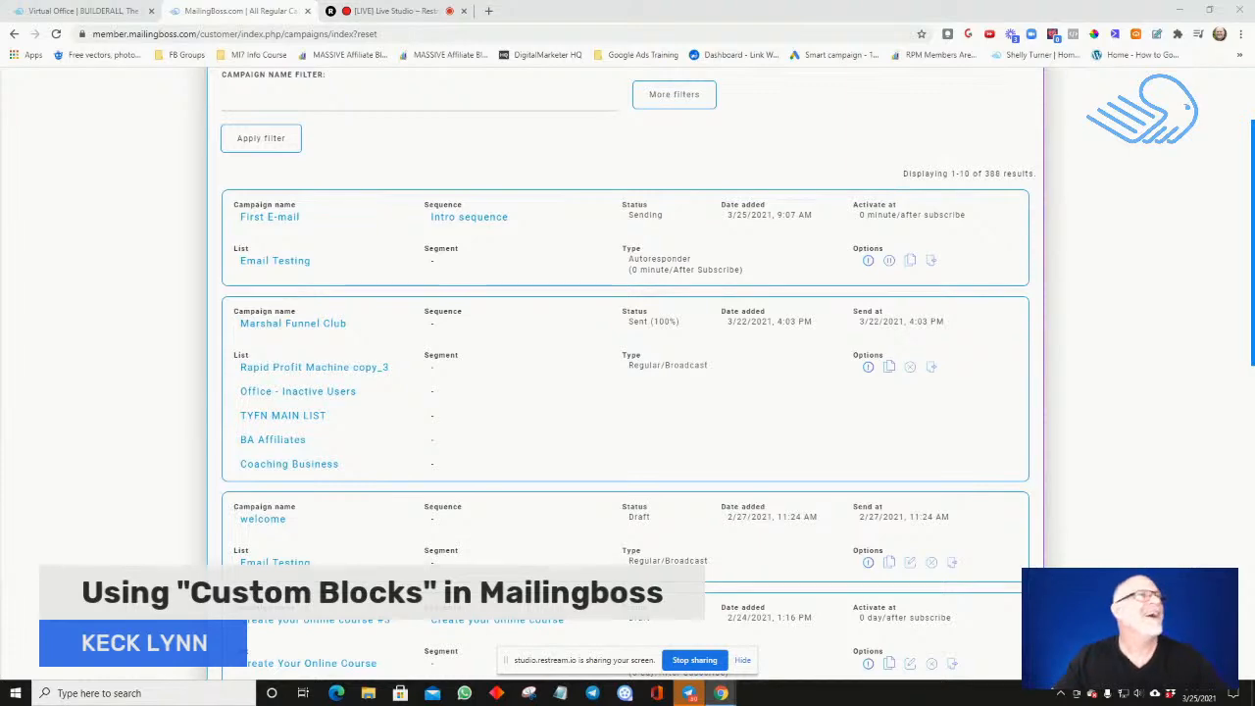
Switch to Gmail, follow the subscription confirmation link for the Teammate Zoom Call list, submit the profile form, and close that page
drag(0, 145, 207, 38)
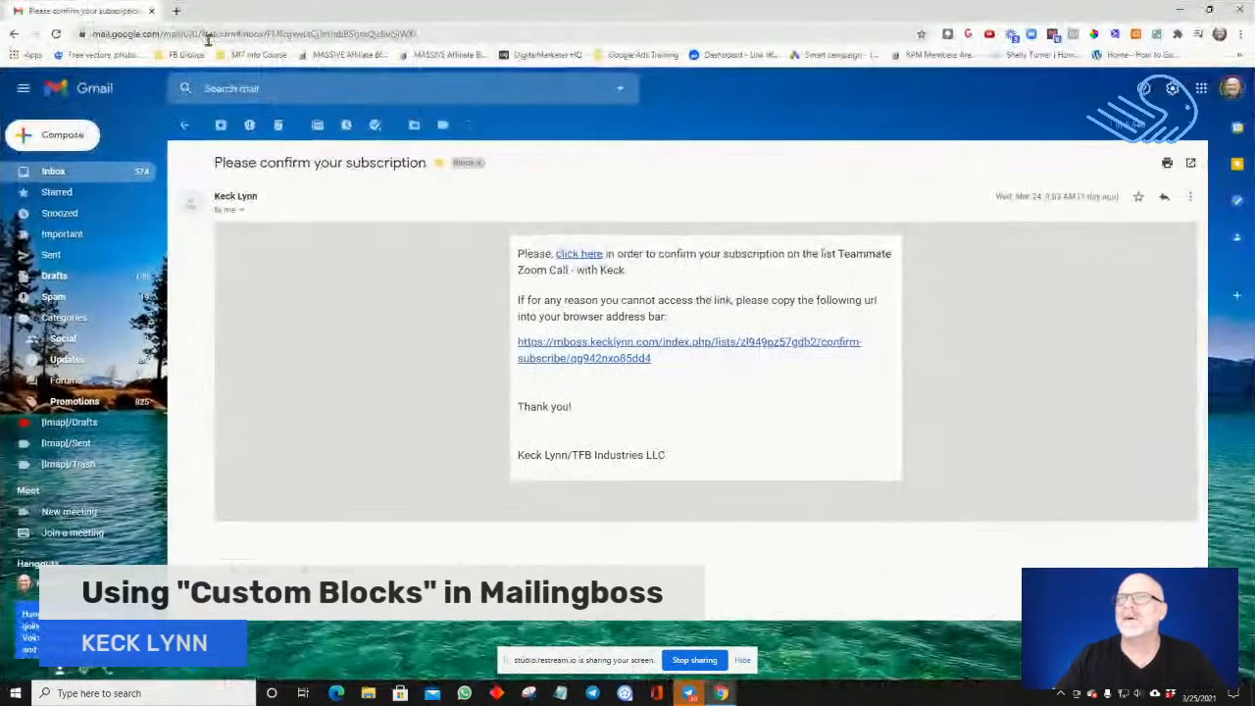
click(576, 254)
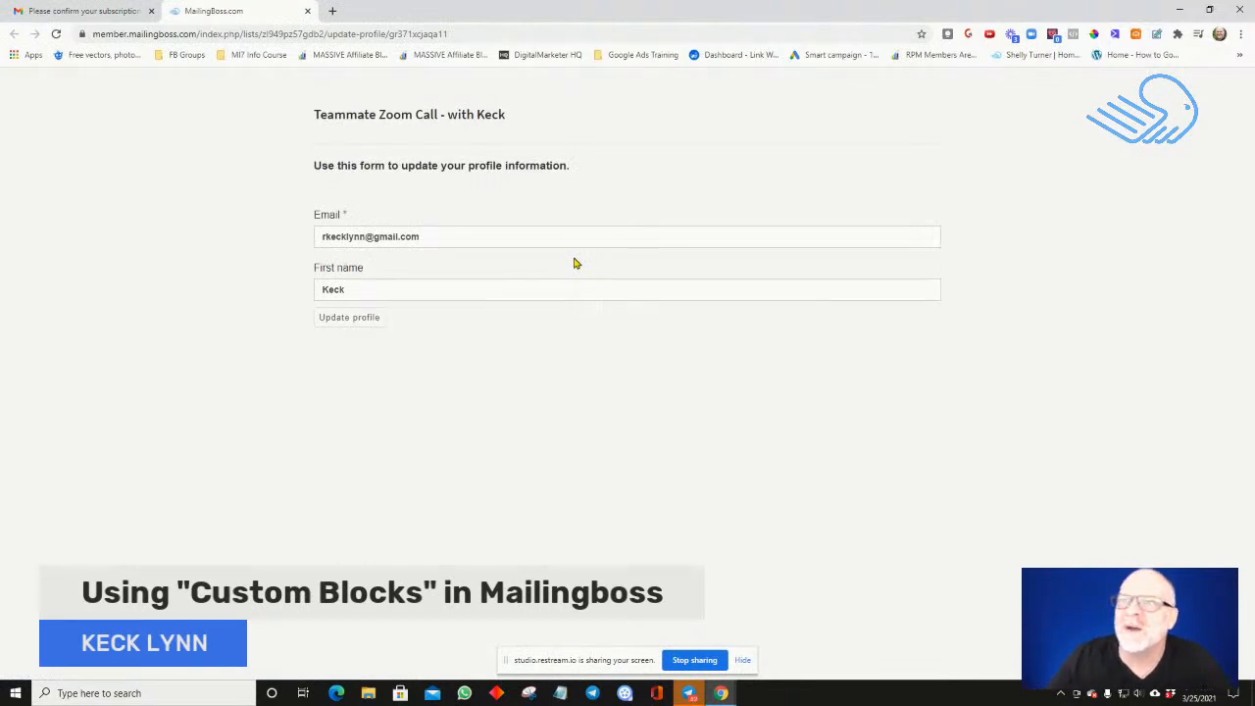
click(361, 327)
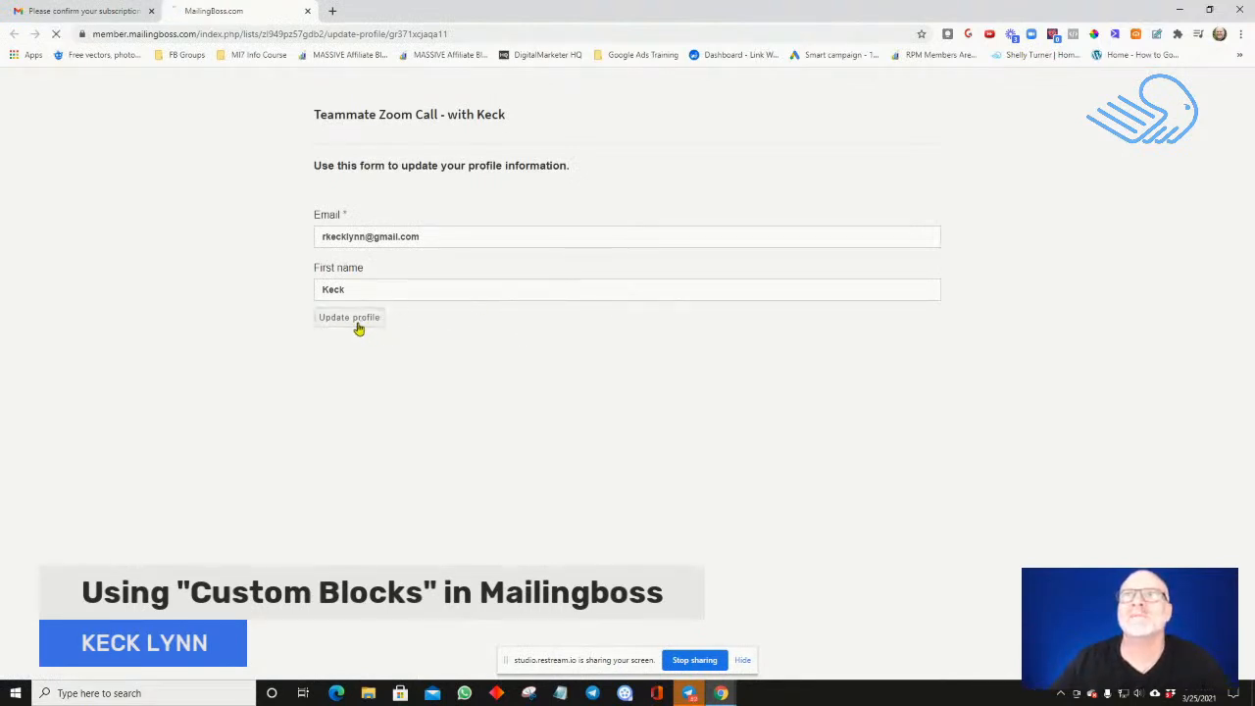
click(307, 11)
Refresh the Gmail inbox, read the received Welcome Message email, and return to the Mailingboss campaign list
click(186, 125)
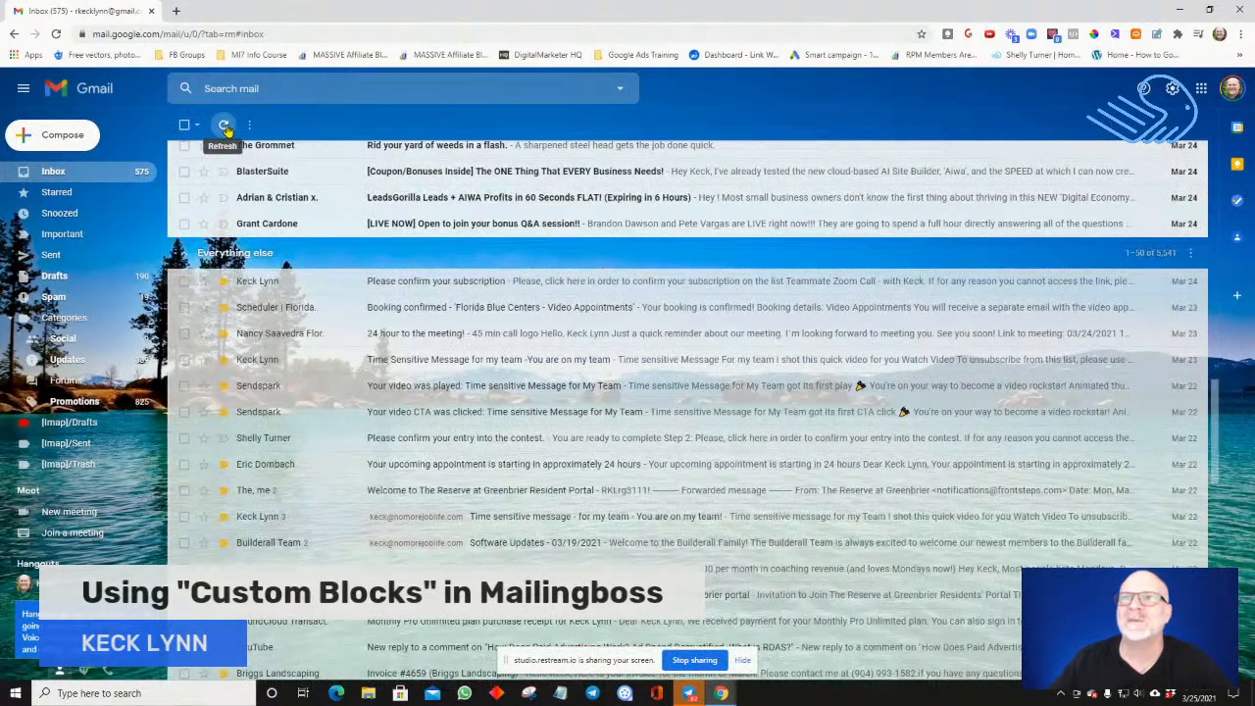
click(224, 126)
scroll(253, 189, up, 10)
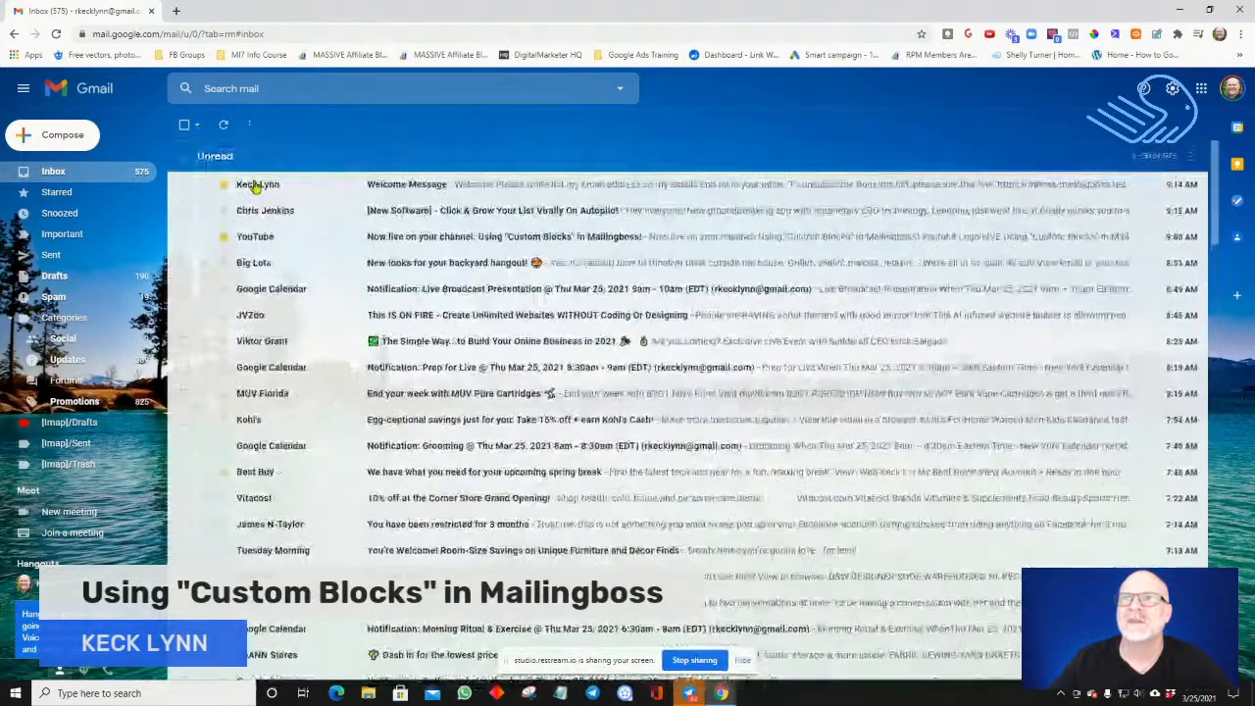
click(257, 186)
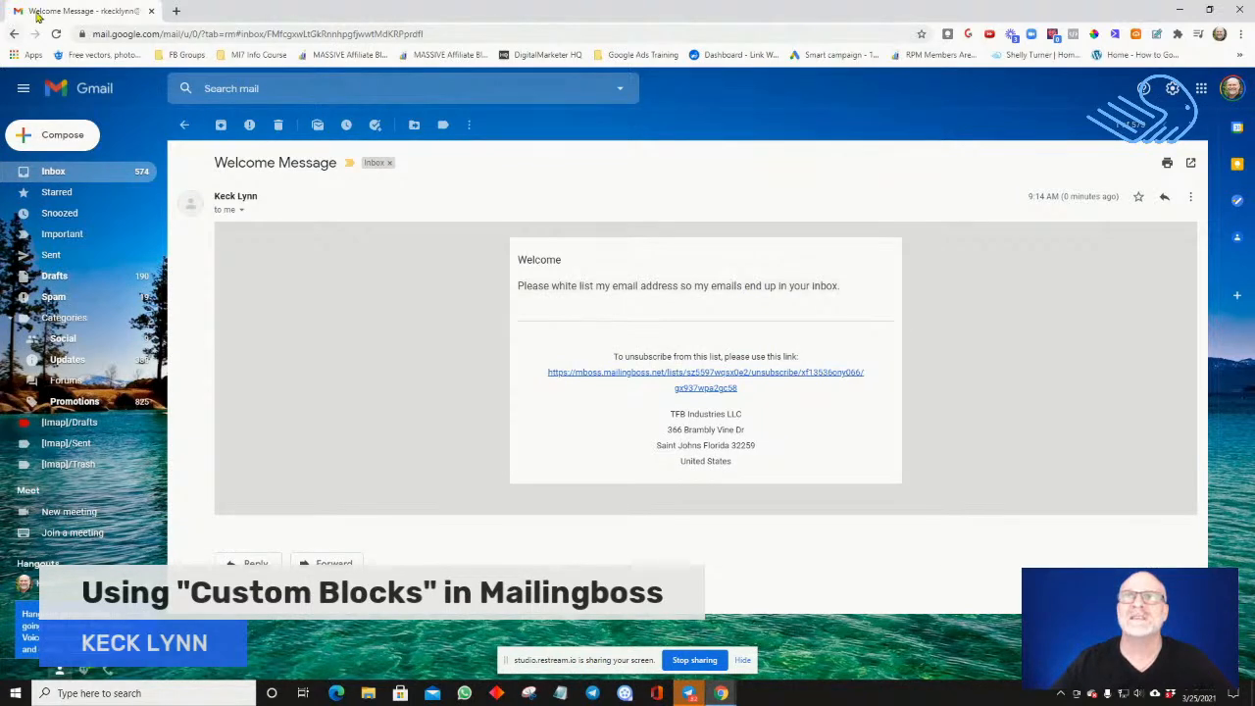
click(151, 9)
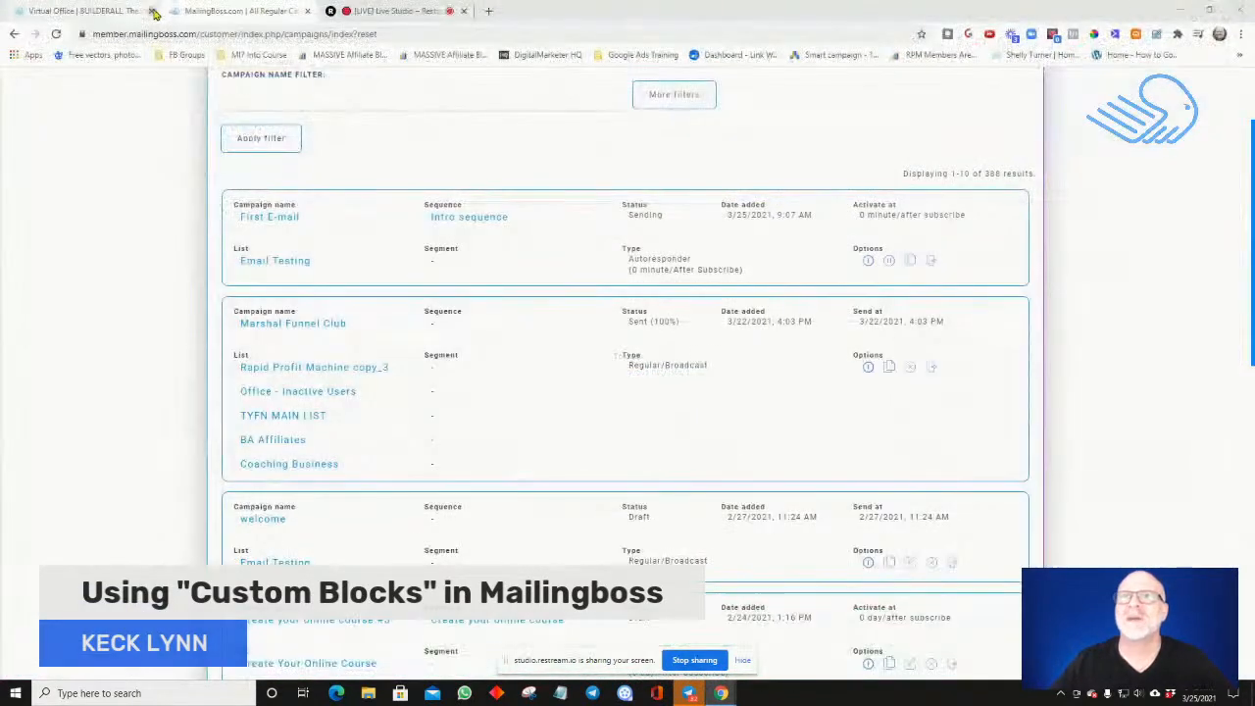
scroll(247, 163, up, 2)
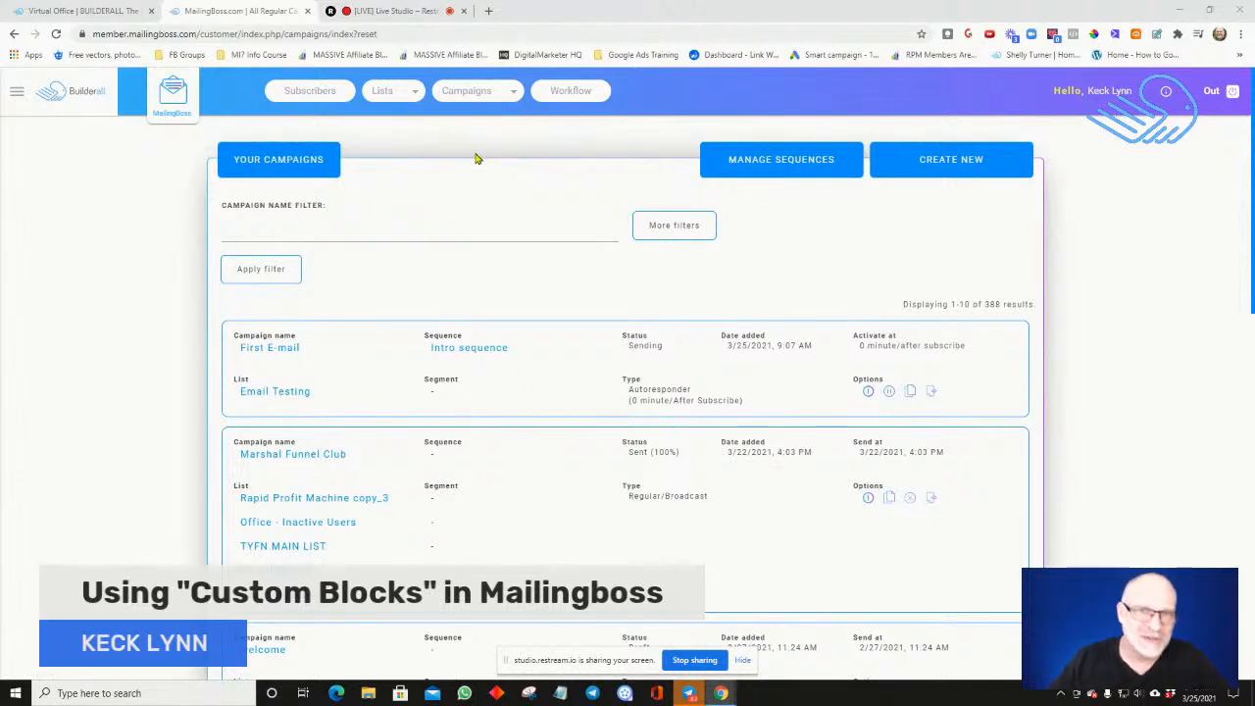
scroll(477, 148, down, 1)
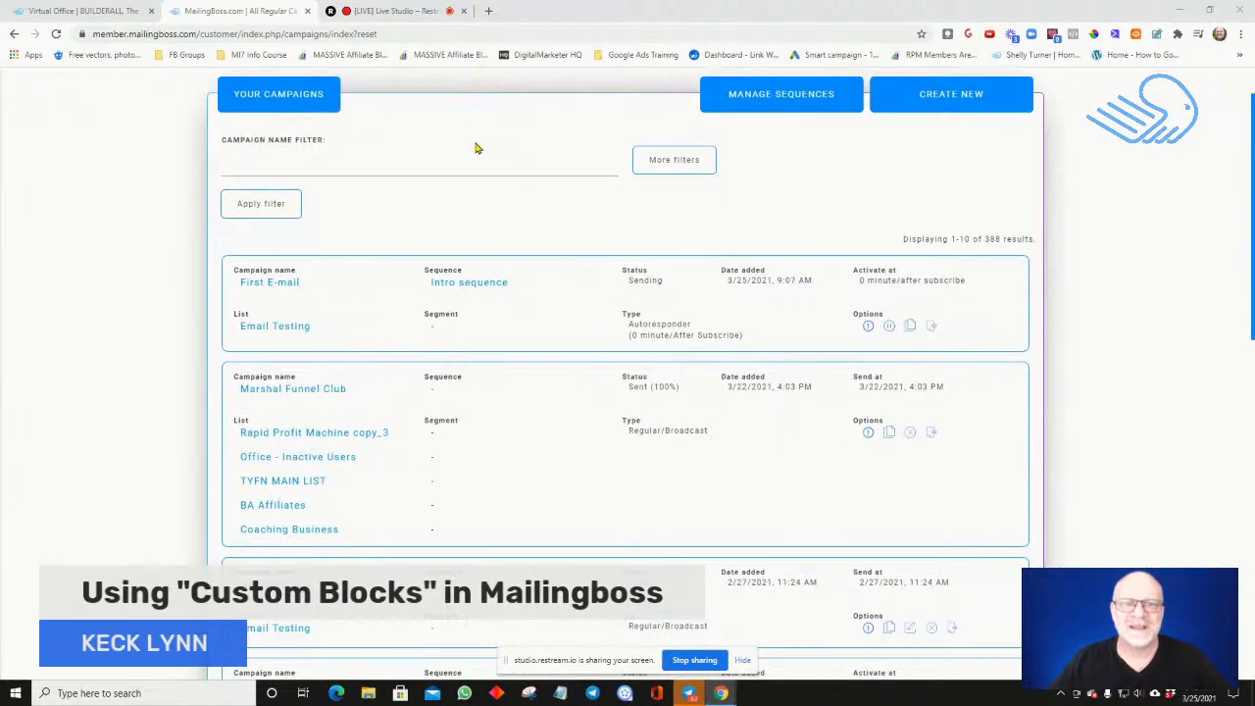
scroll(473, 143, up, 1)
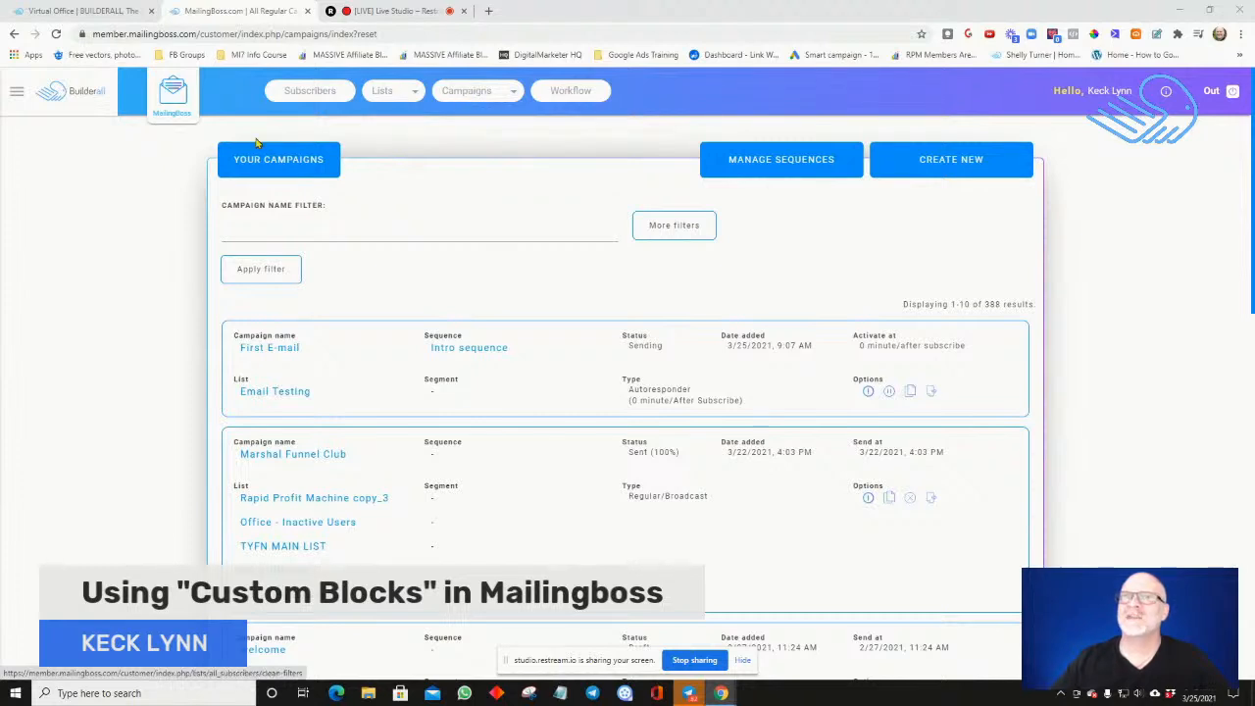
Review the Custom Blocks list and the empty form for creating a new campaign block, and cancel the form
click(180, 99)
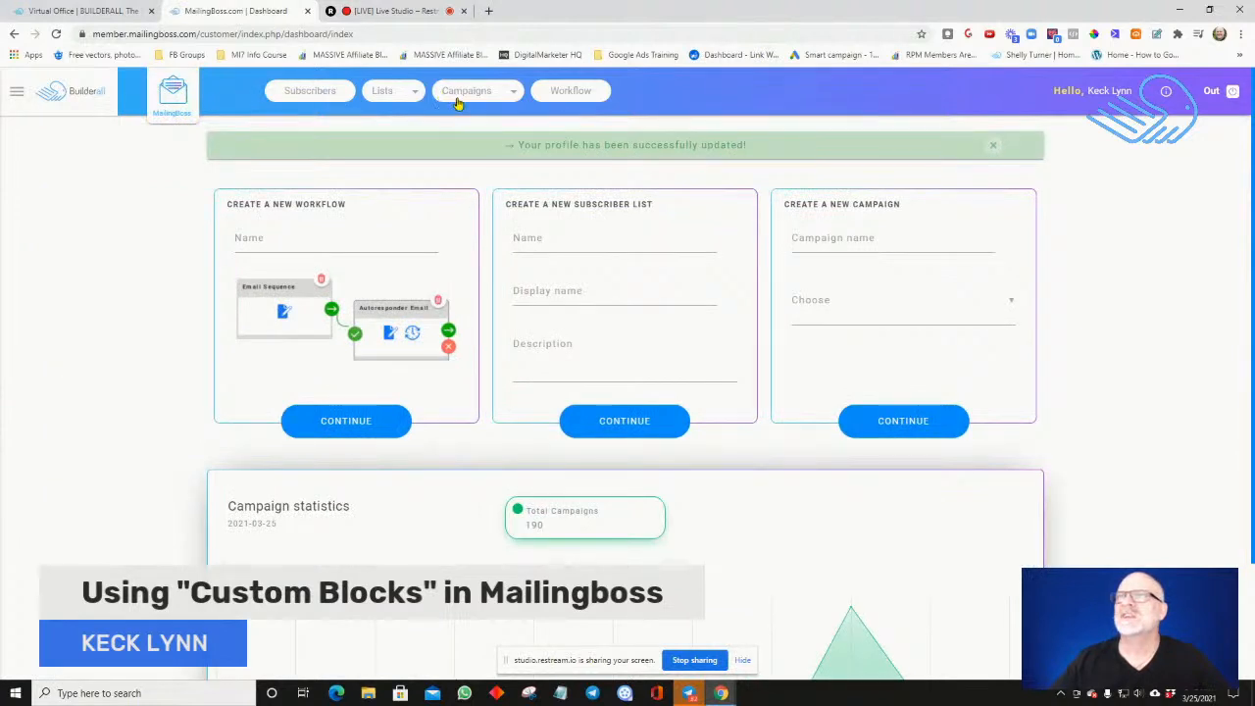
click(453, 90)
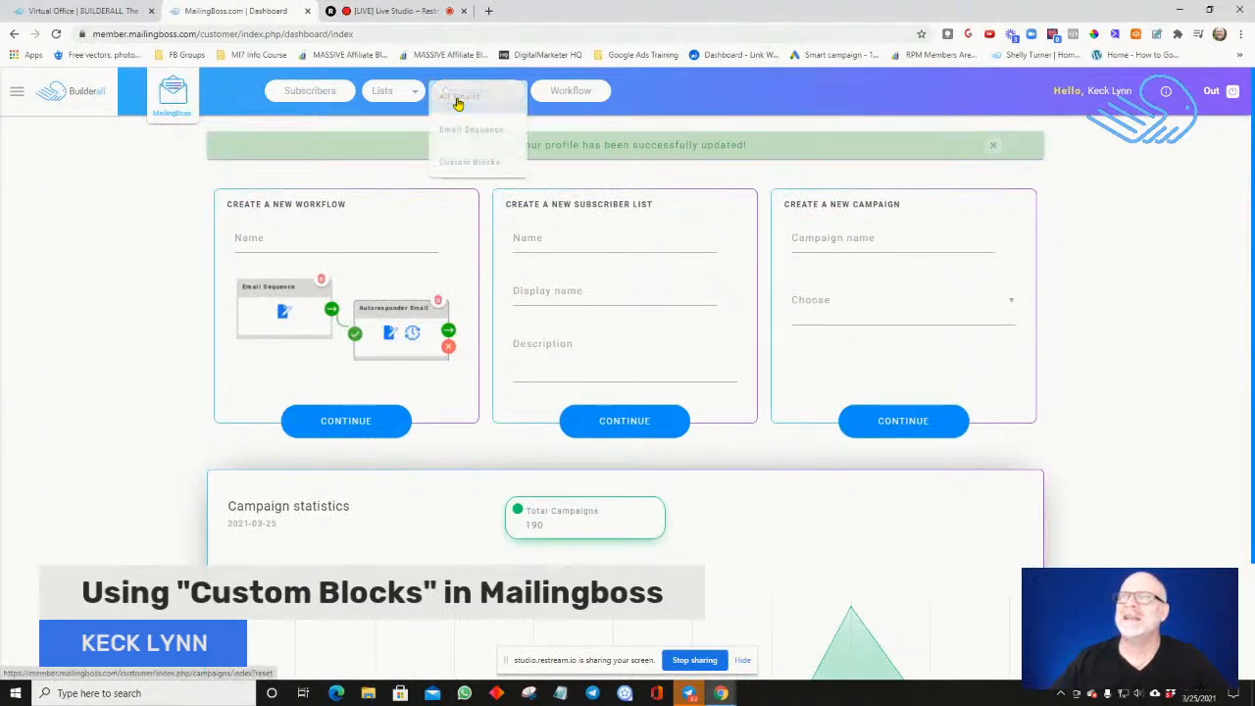
click(453, 165)
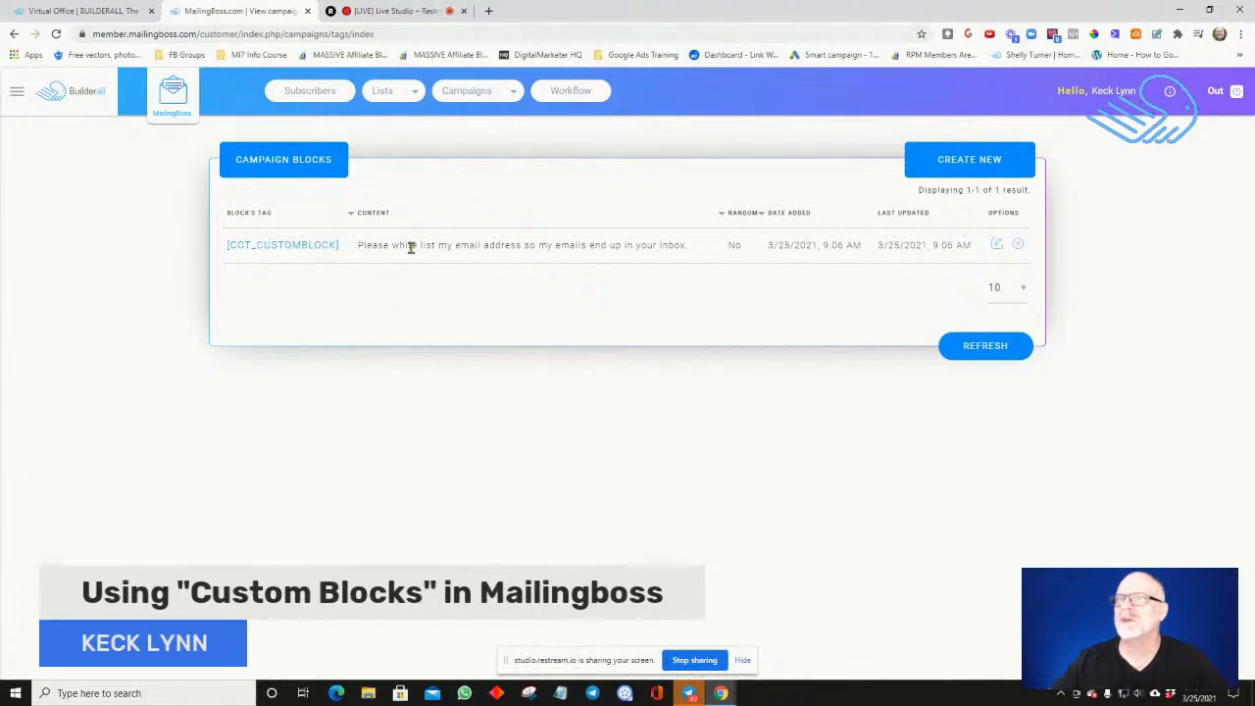
click(968, 166)
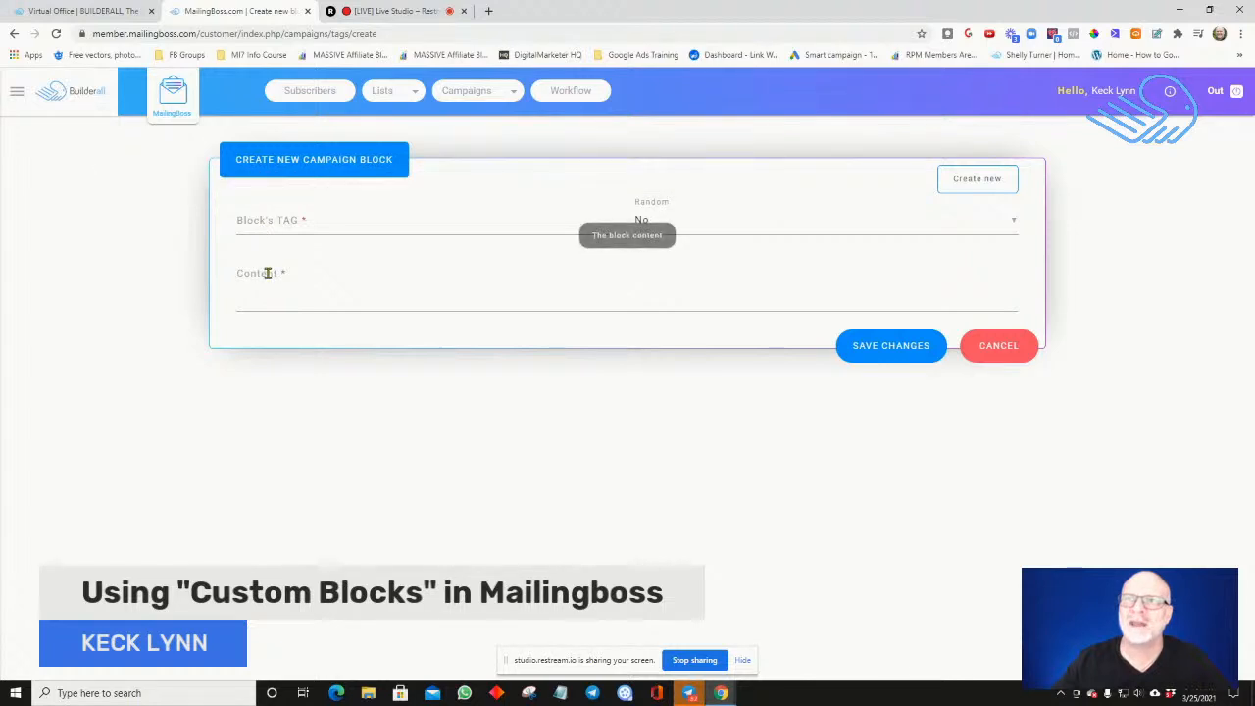
click(1002, 360)
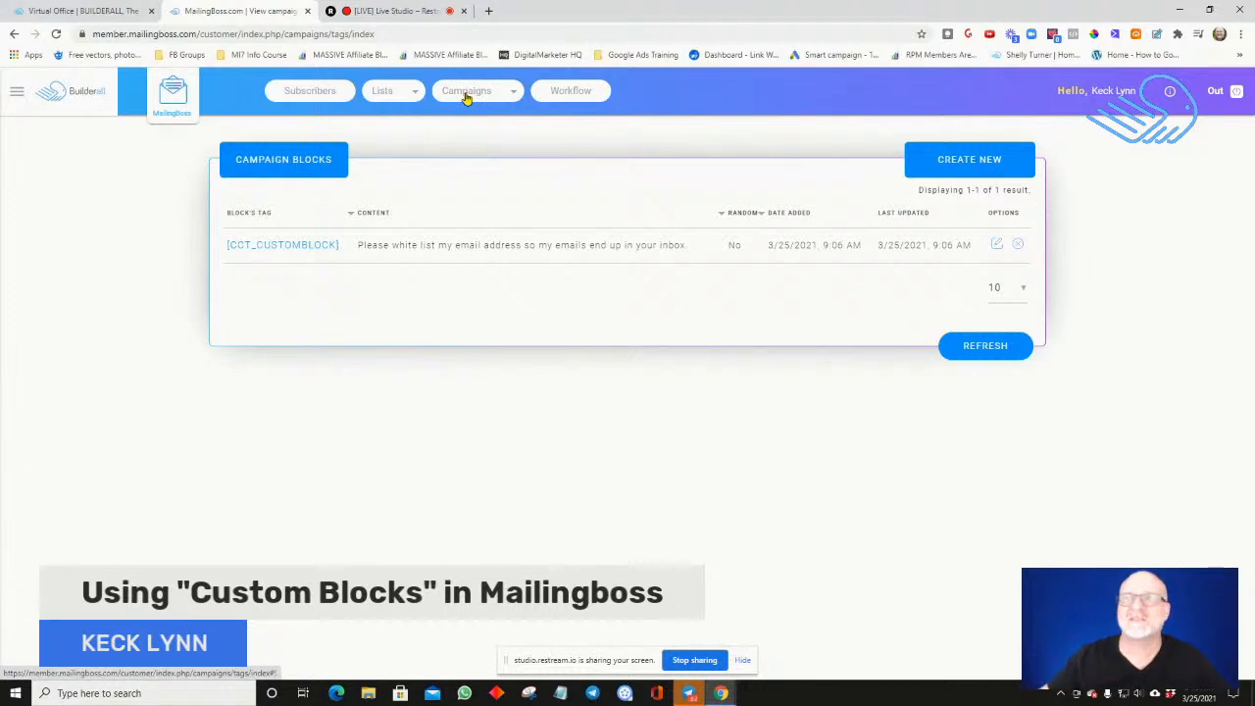
Open the Intro sequence in the email editor from the list of email sequences
right_click(467, 97)
click(466, 97)
click(465, 97)
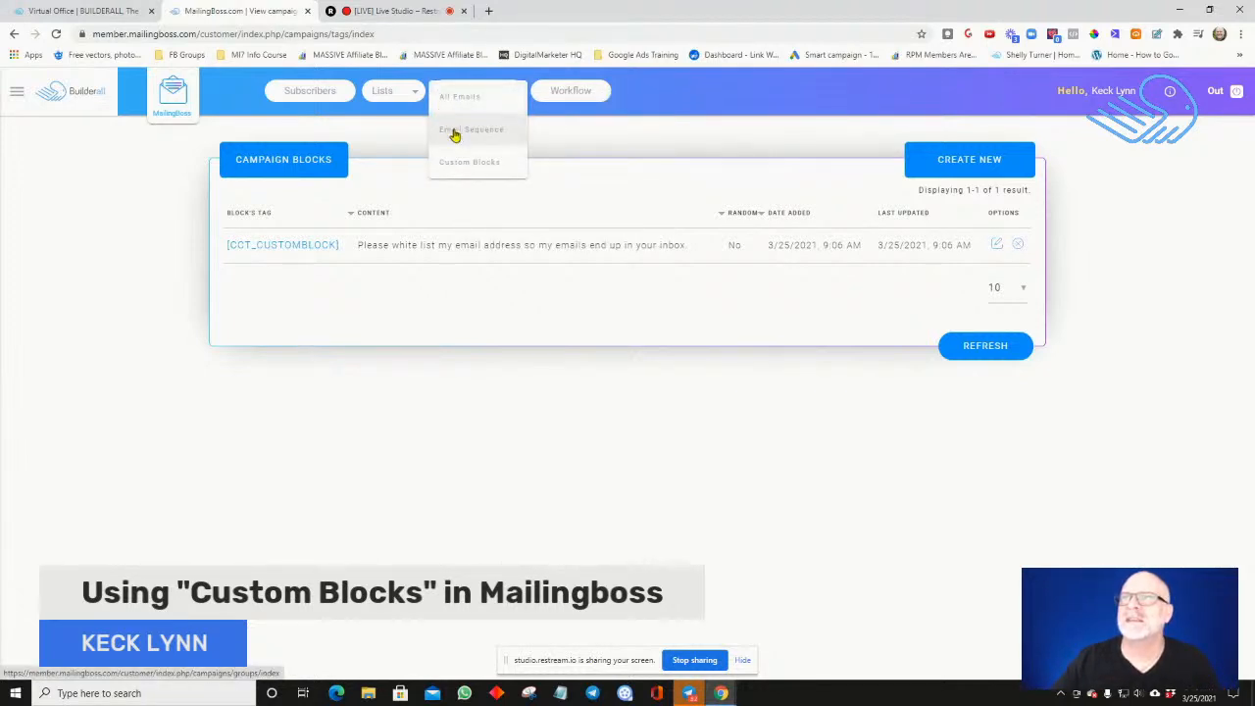
click(454, 130)
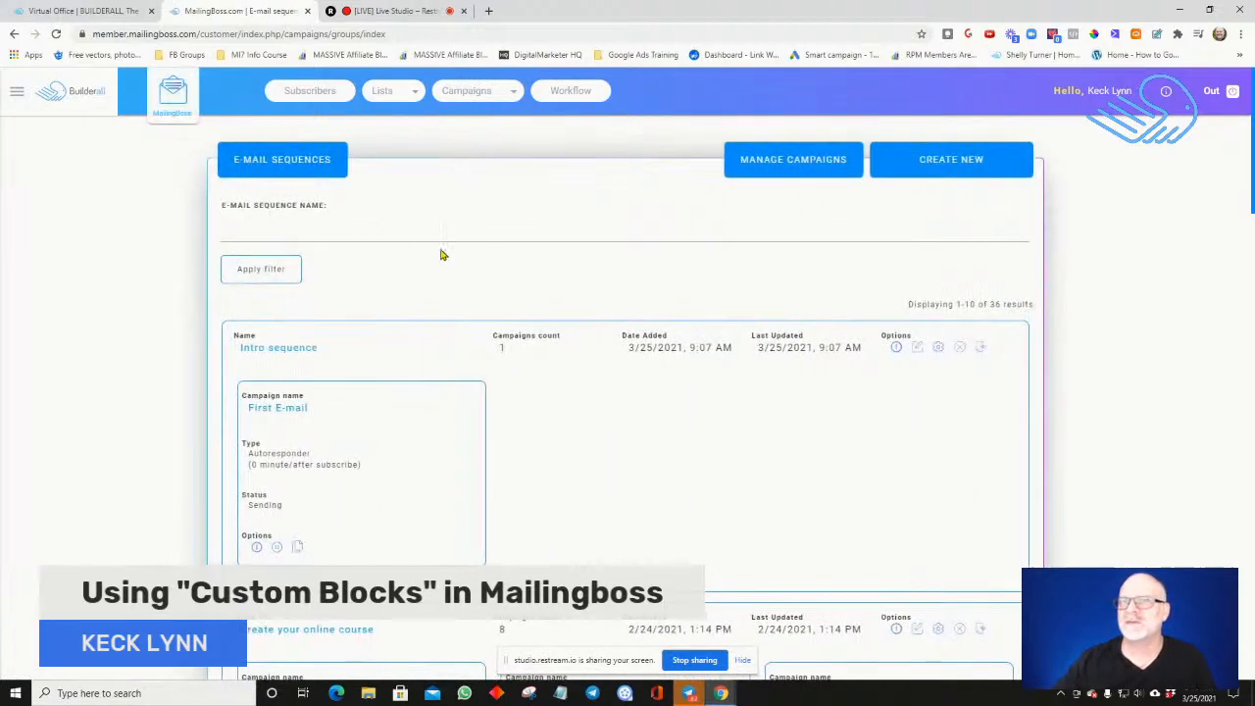
click(286, 350)
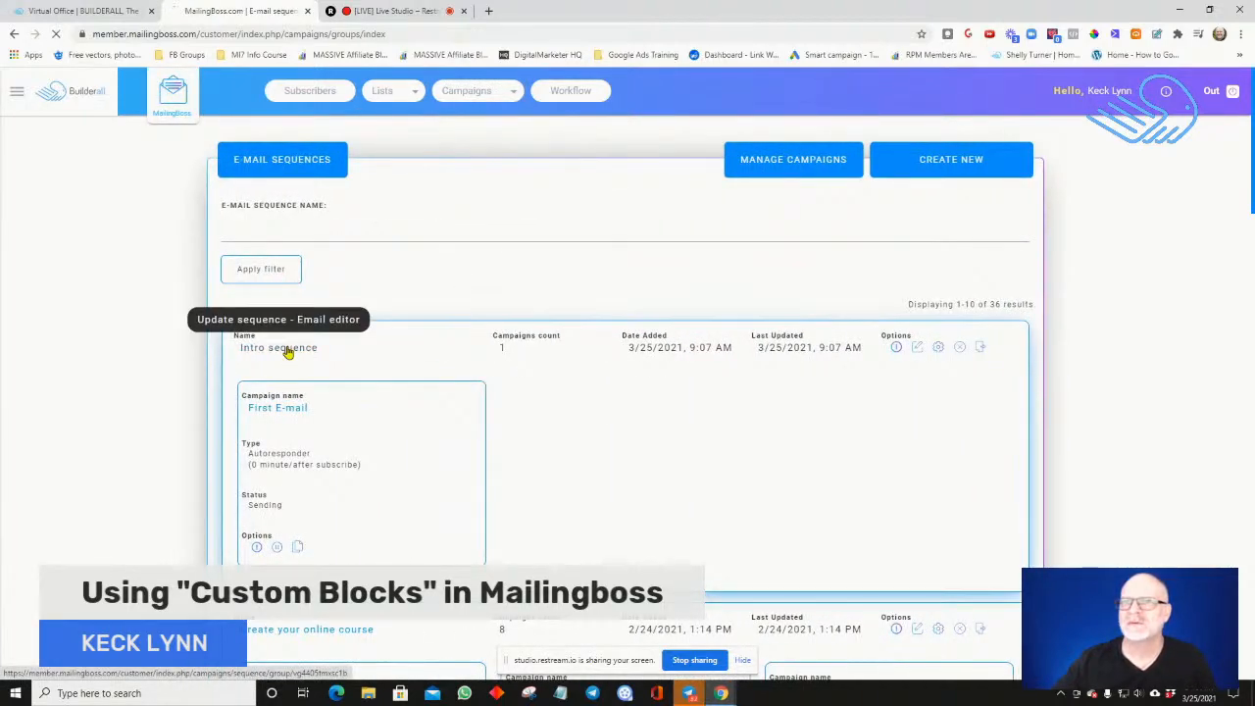
Locate the [CCT_CUSTOMBLOCK] tag in the email's list of available custom tags and close the list
scroll(330, 367, down, 5)
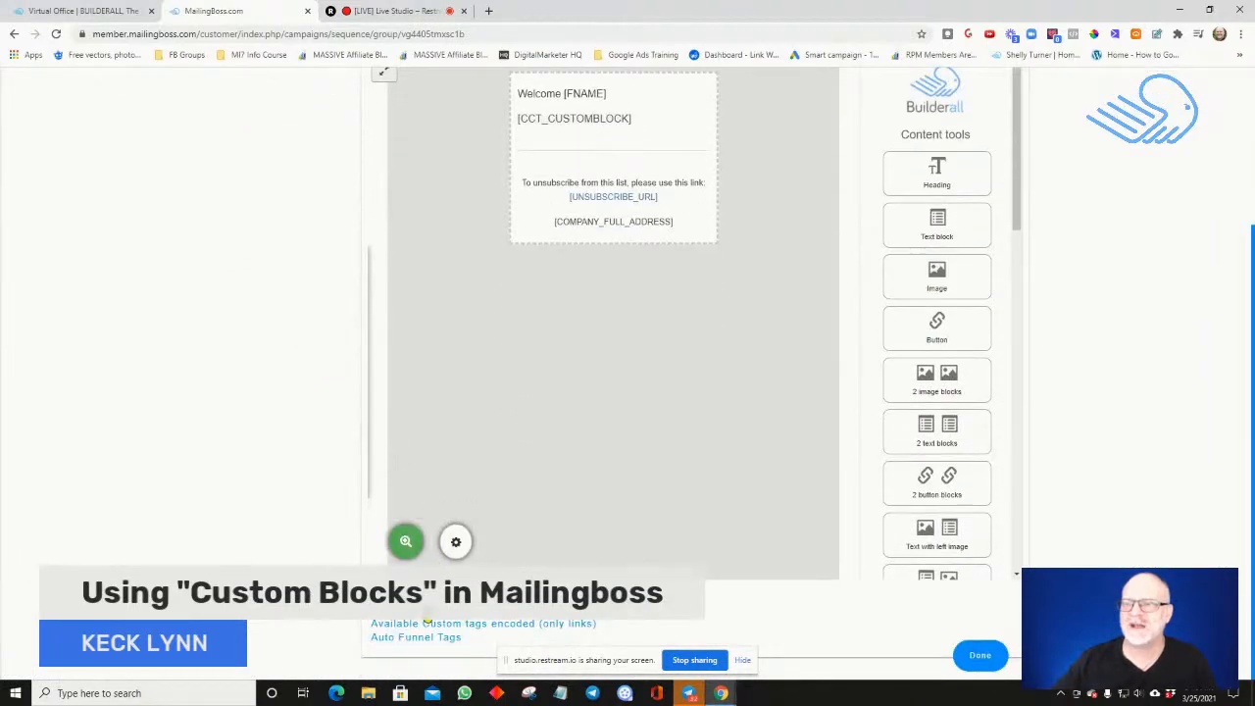
click(426, 623)
scroll(375, 302, down, 10)
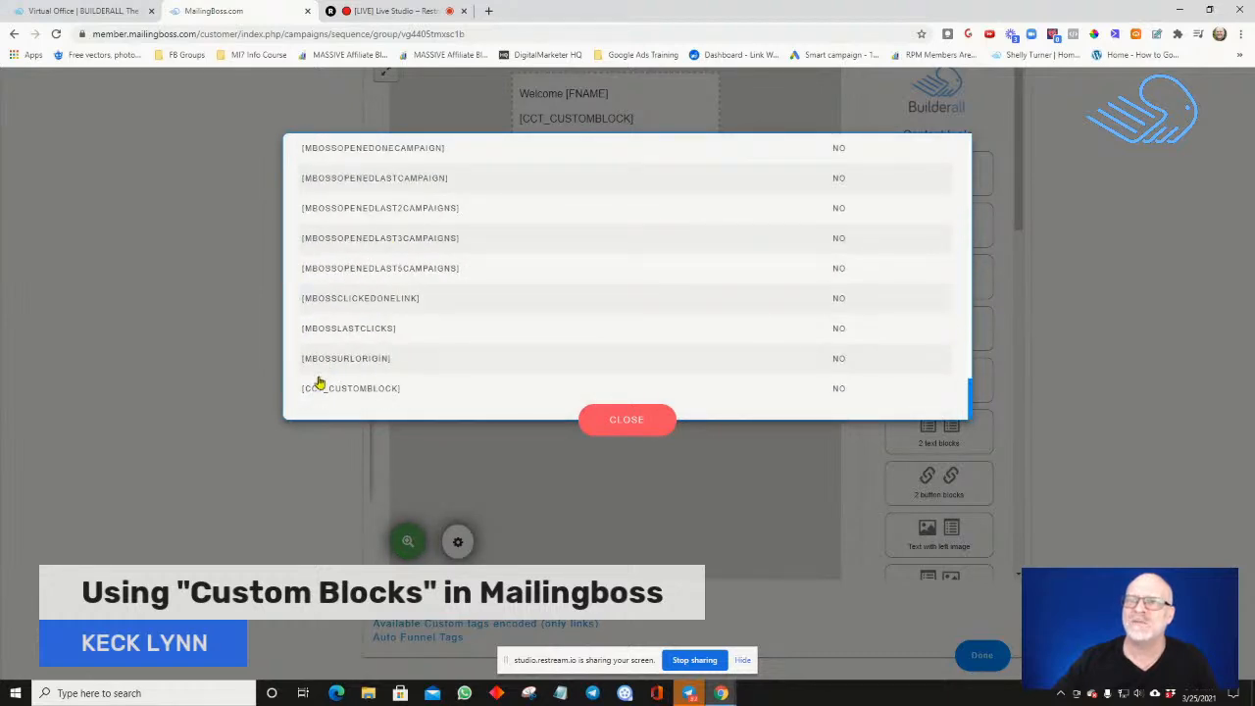
click(606, 419)
click(378, 10)
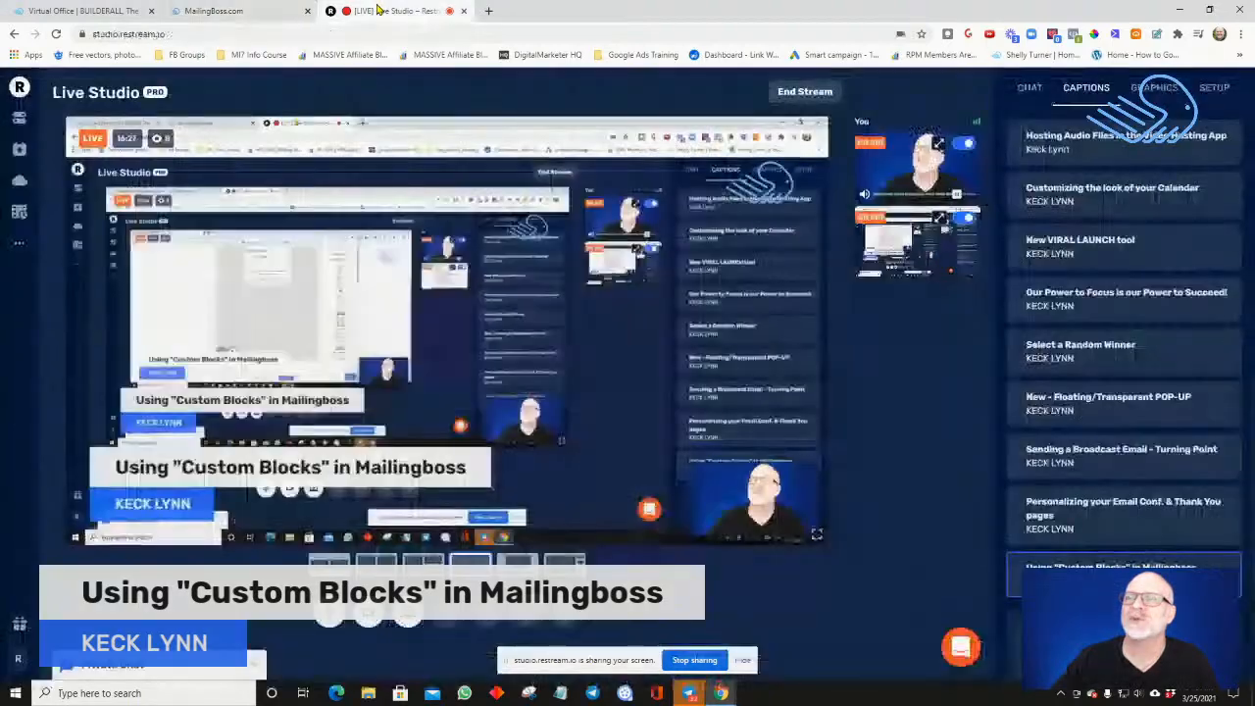